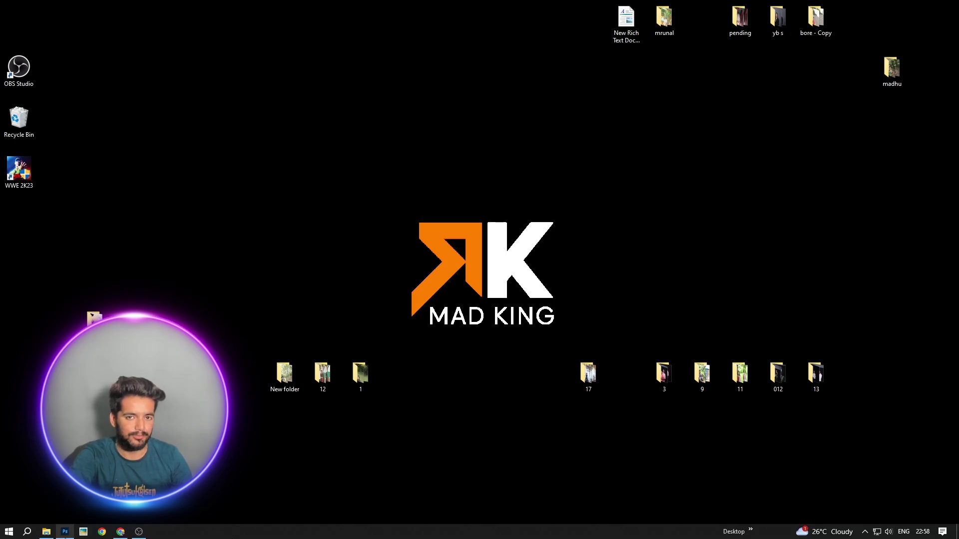
Switch to Photoshop and examine the open child portraits shot on a black backdrop, ending on 216A8666.JPG.
click(66, 536)
click(120, 38)
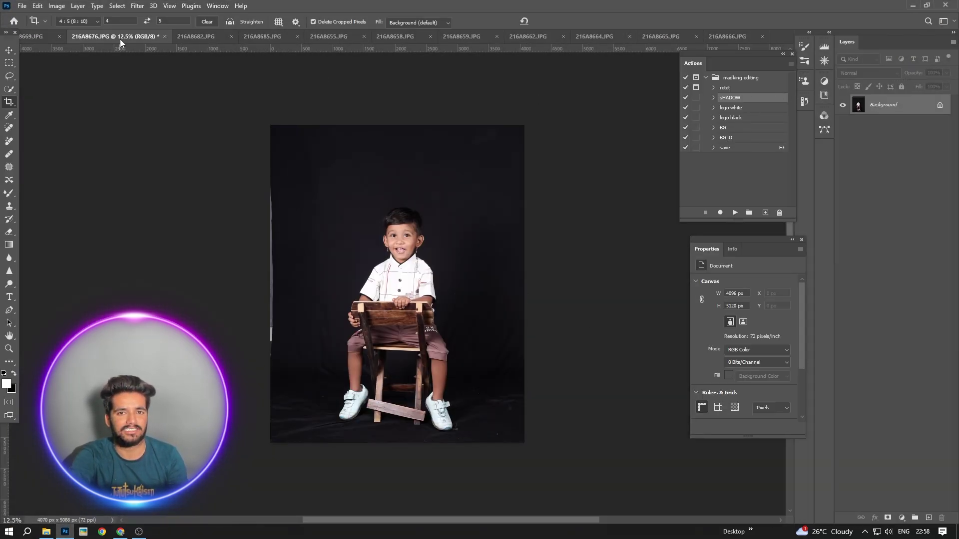
click(211, 37)
scroll(330, 112, down, 2)
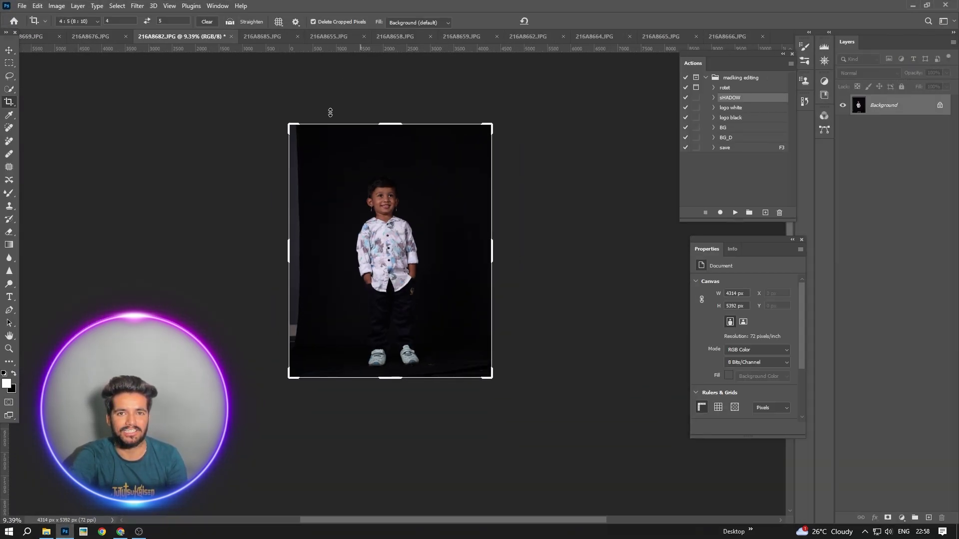
click(269, 38)
click(336, 36)
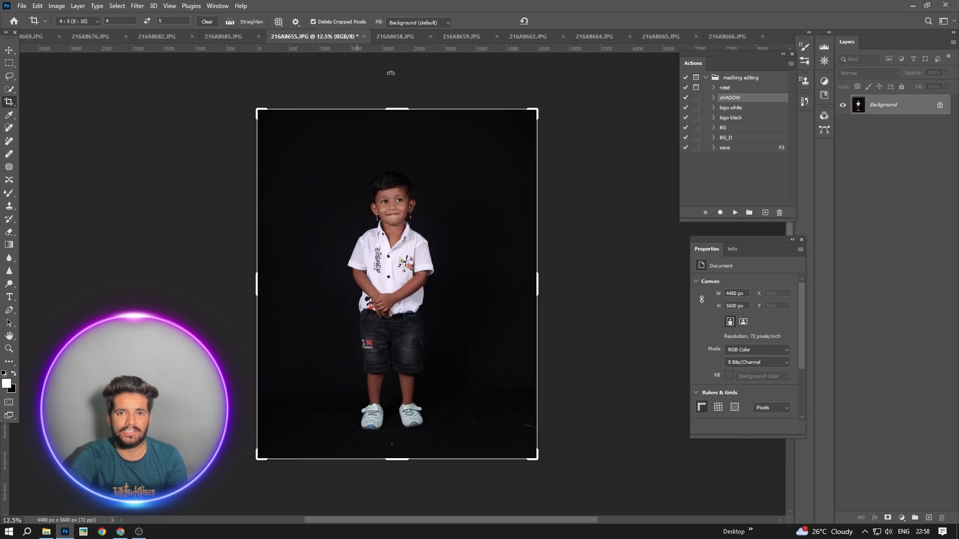
click(403, 40)
click(456, 36)
click(533, 38)
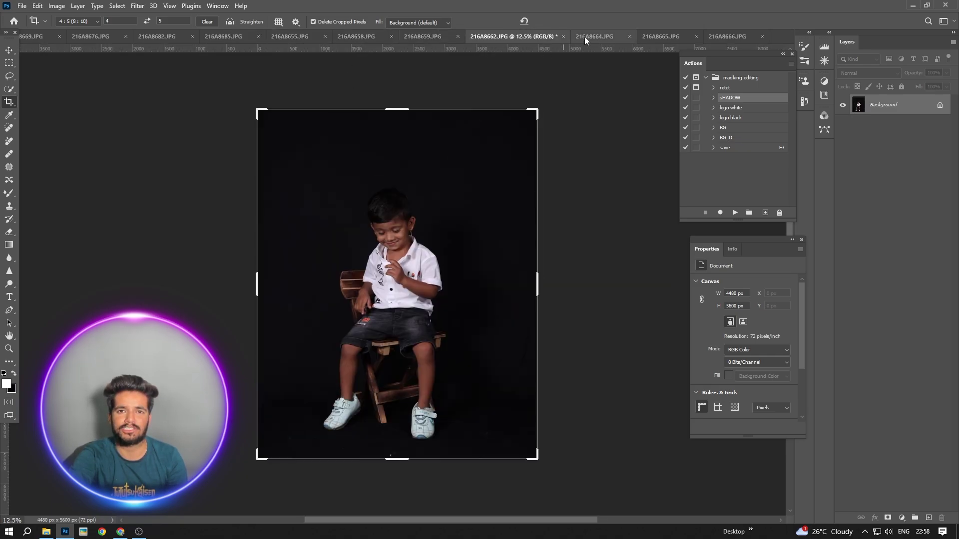
click(587, 37)
click(661, 37)
click(744, 34)
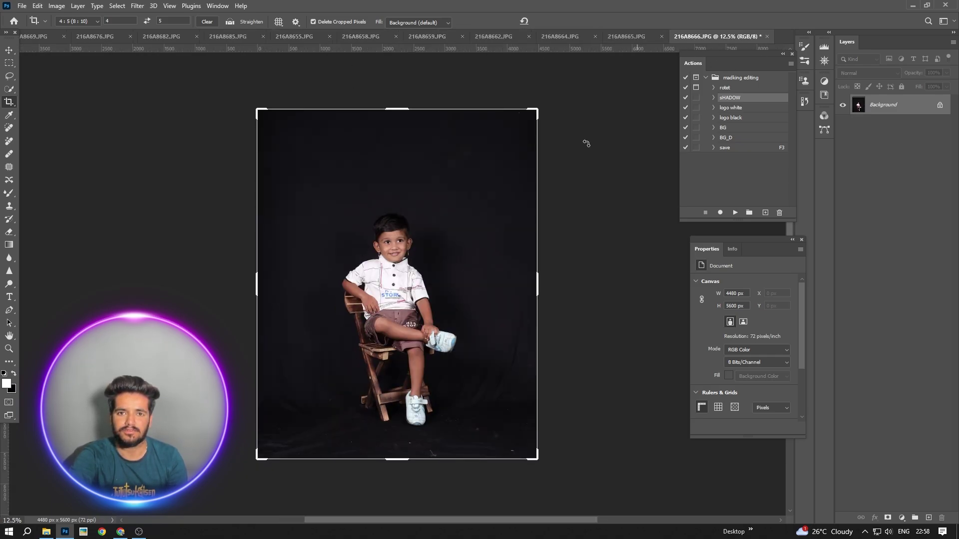
scroll(375, 229, down, 1)
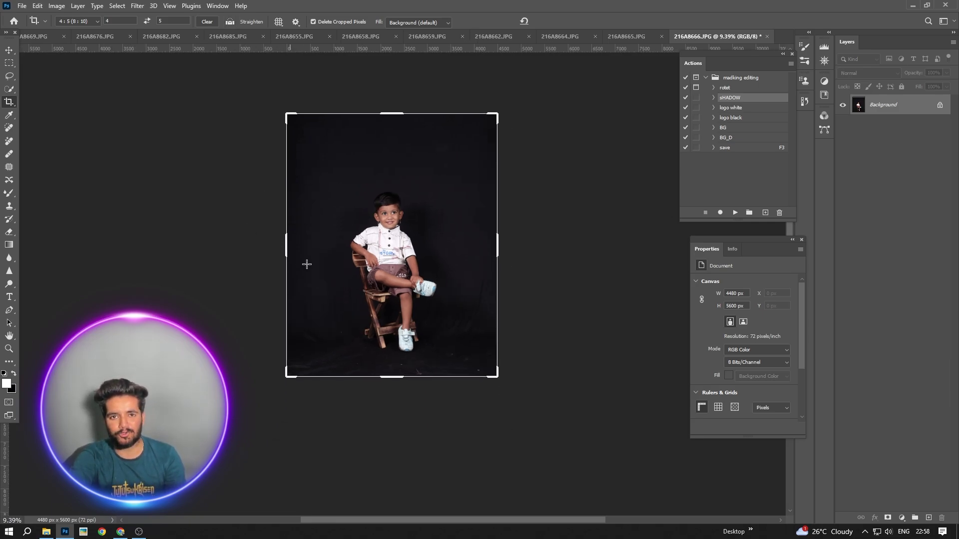
scroll(306, 263, up, 2)
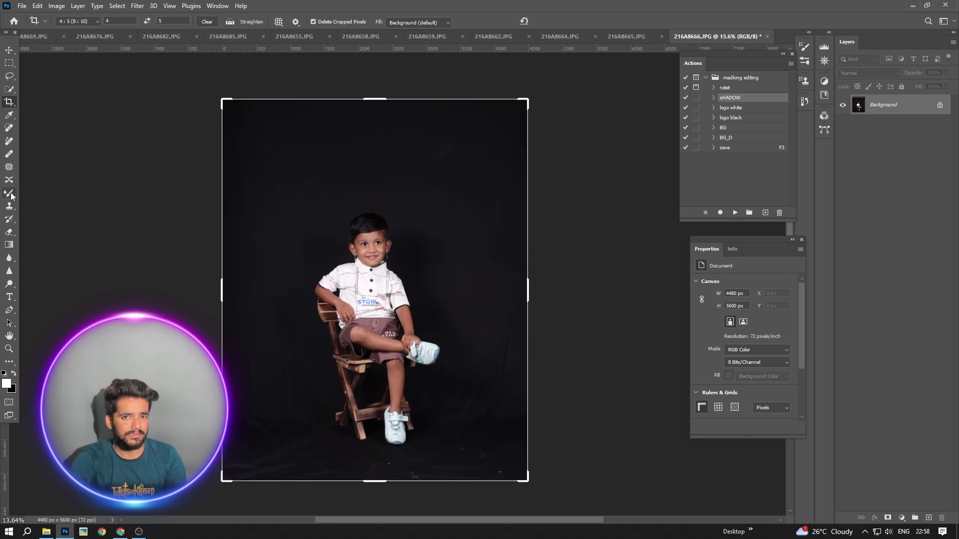
Smooth the wrinkled black backdrop and floor around the seated boy using the Mixer Brush with a large tip.
right_click(11, 195)
click(67, 207)
scroll(493, 340, up, 1)
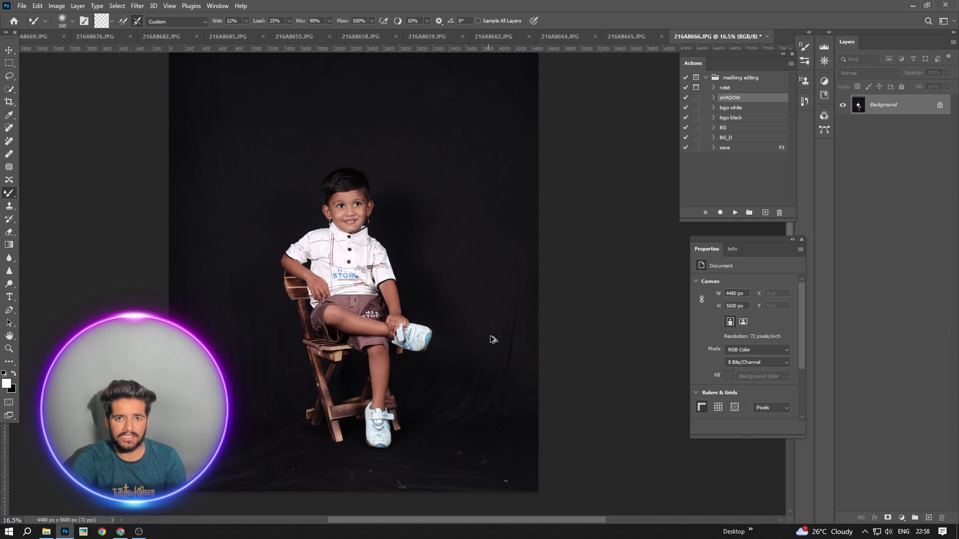
drag(493, 339, 523, 334)
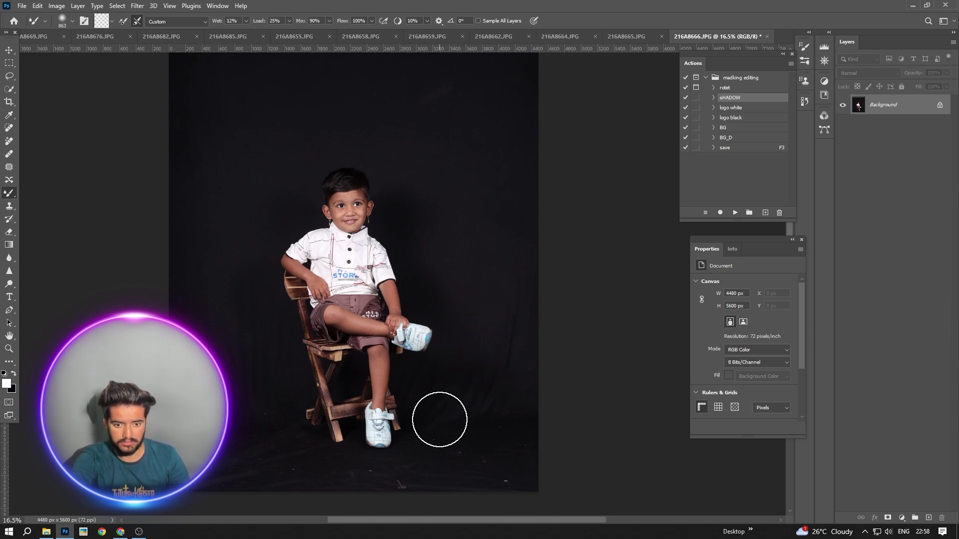
scroll(440, 420, down, 1)
drag(524, 332, 525, 407)
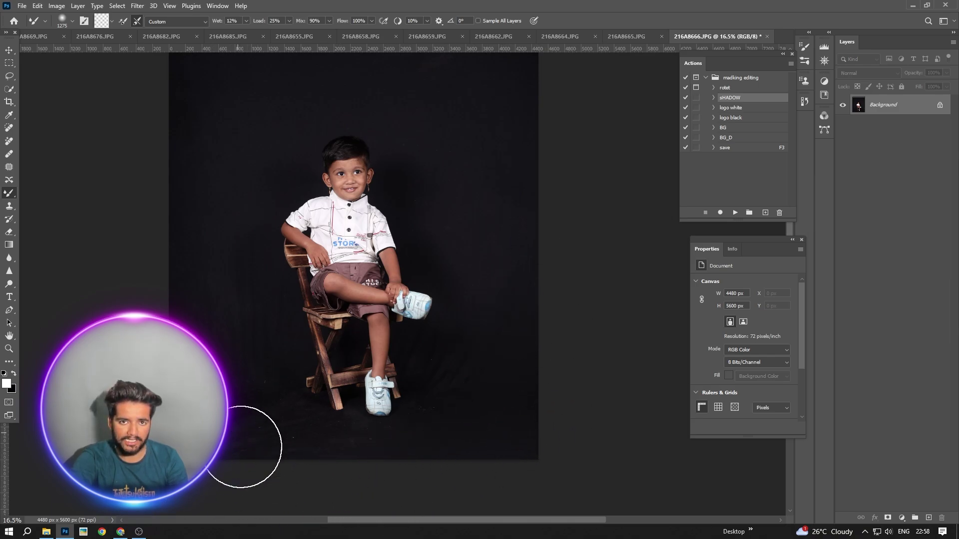
scroll(228, 368, down, 3)
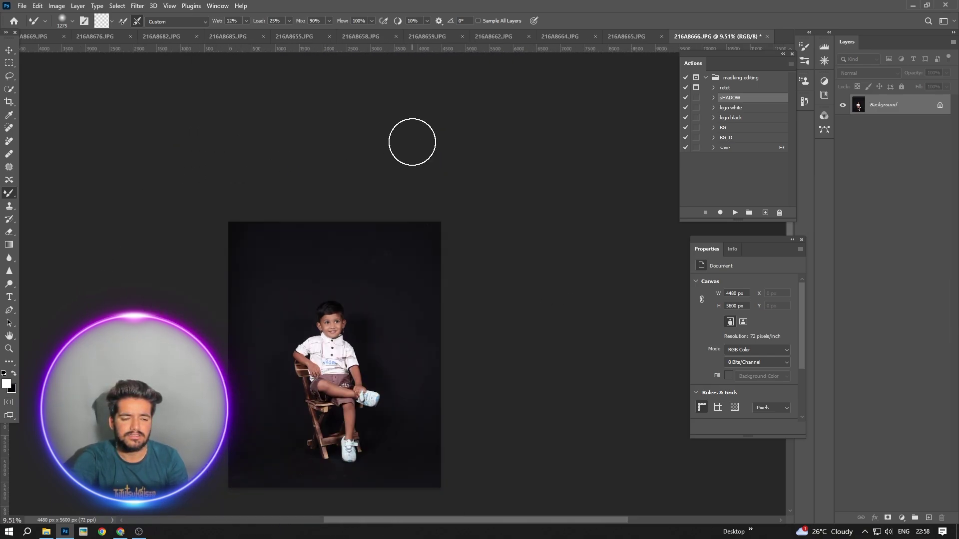
scroll(199, 280, up, 3)
scroll(392, 405, down, 3)
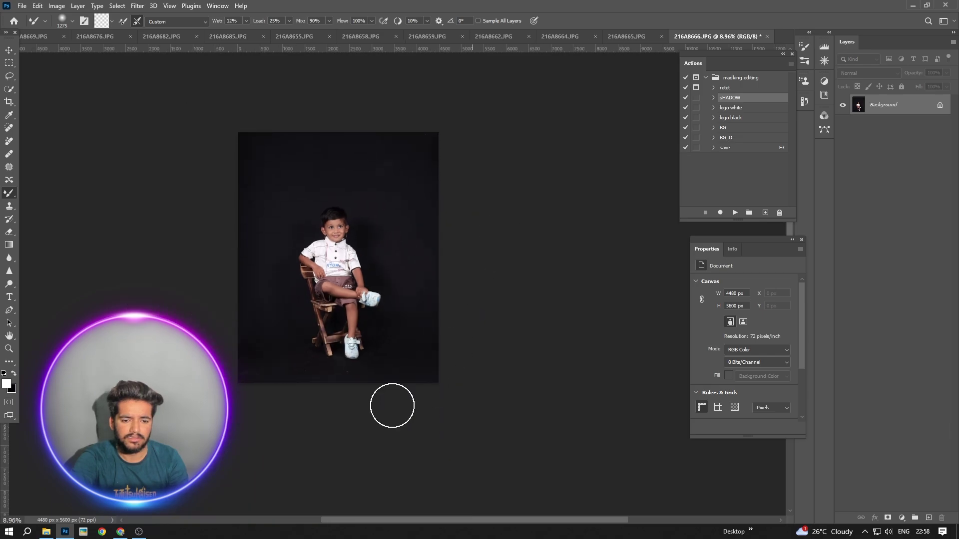
scroll(392, 405, up, 3)
scroll(460, 391, down, 2)
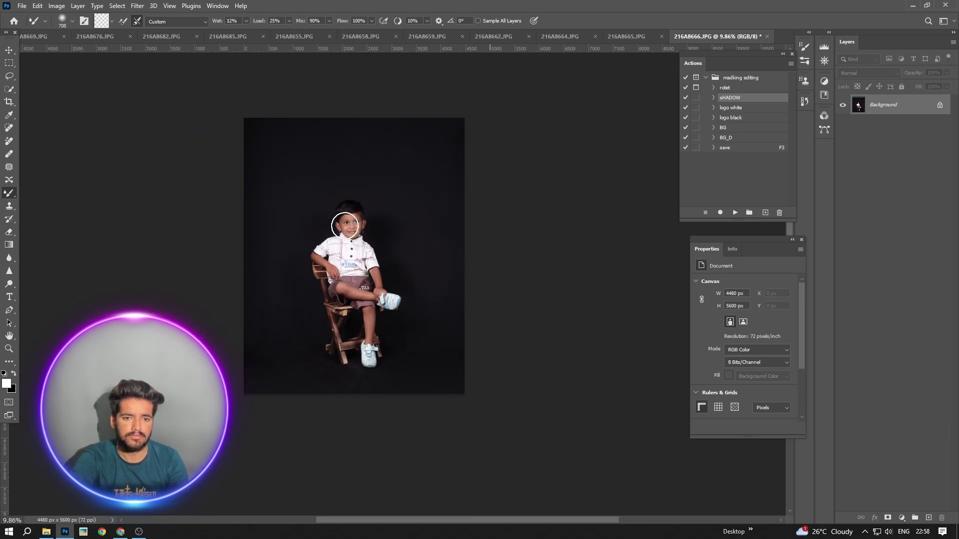
Smooth the skin on the boy's forehead using the Mixer Brush at a size of about 76.
scroll(405, 228, up, 10)
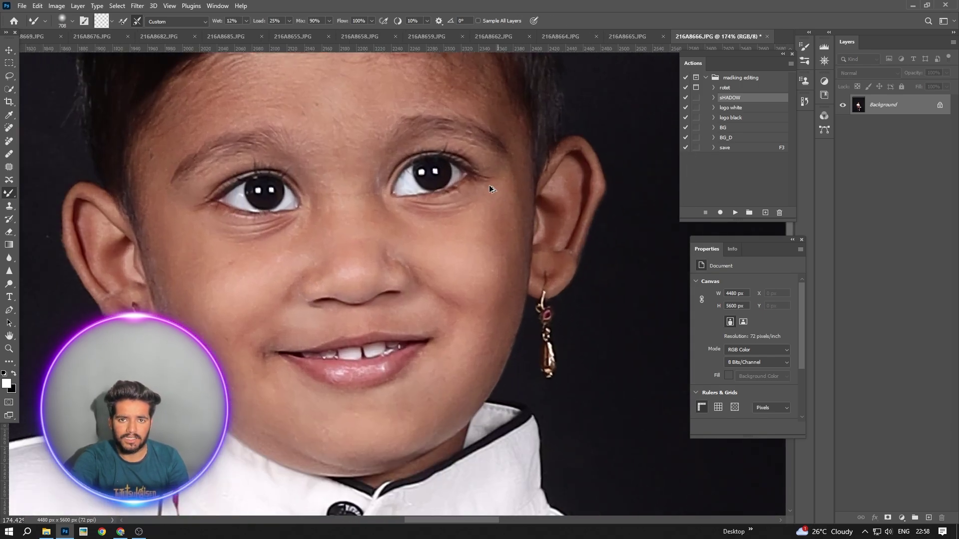
scroll(479, 193, up, 1)
mouse_move(392, 214)
mouse_down()
mouse_move(168, 268)
mouse_move(160, 279)
mouse_up()
scroll(349, 159, up, 2)
scroll(404, 142, up, 3)
drag(405, 145, 372, 152)
scroll(378, 201, down, 3)
scroll(376, 200, up, 1)
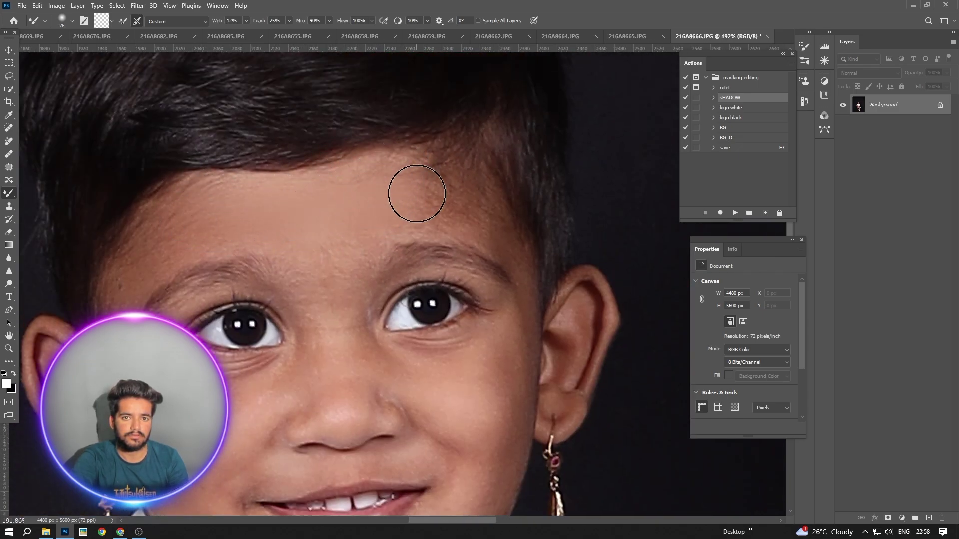
Smooth the skin on the boy's cheeks, nose and chin with the Mixer Brush, reducing the brush to about 60 for tighter areas.
scroll(160, 249, down, 3)
scroll(181, 306, up, 3)
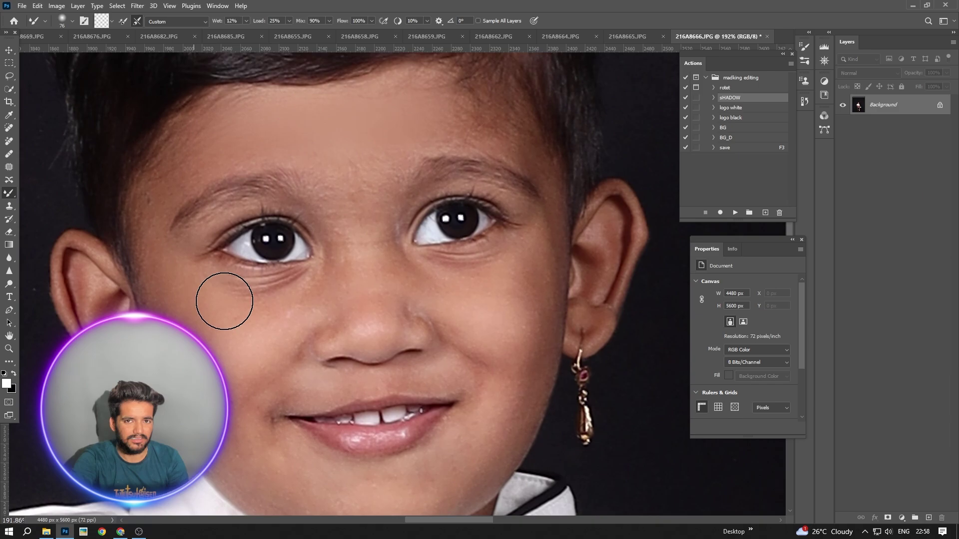
scroll(282, 365, down, 1)
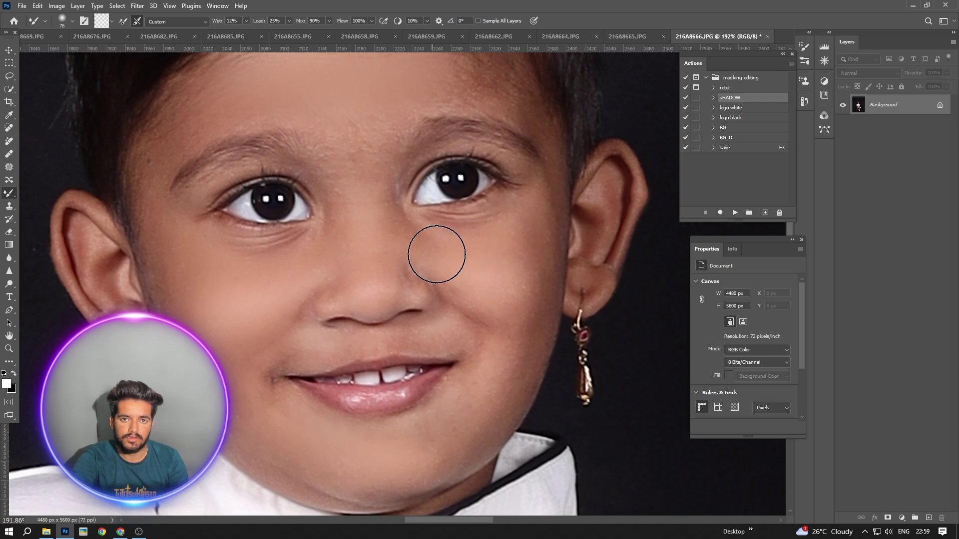
alt+right_click(498, 376)
key(bracketleft)
key(bracketleft)
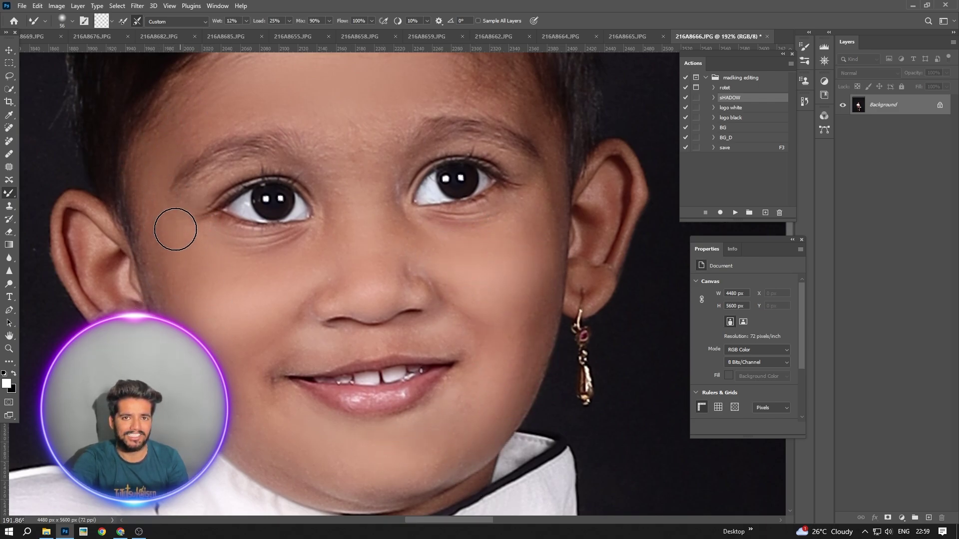
scroll(436, 236, down, 1)
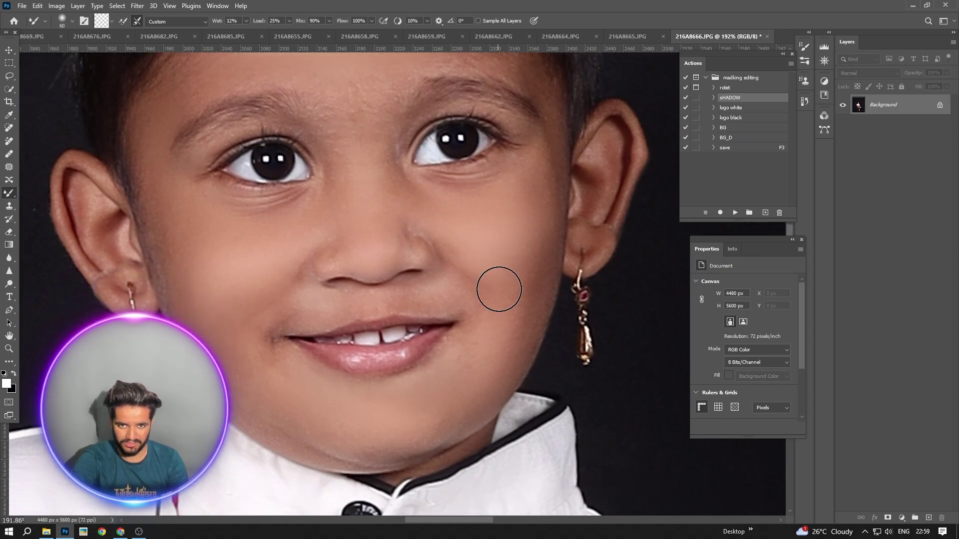
scroll(404, 248, down, 1)
Enlarge the Mixer Brush to about 206 and smooth the skin on the boy's arms and legs.
alt+scroll(389, 283, down, 5)
alt+scroll(389, 283, down, 3)
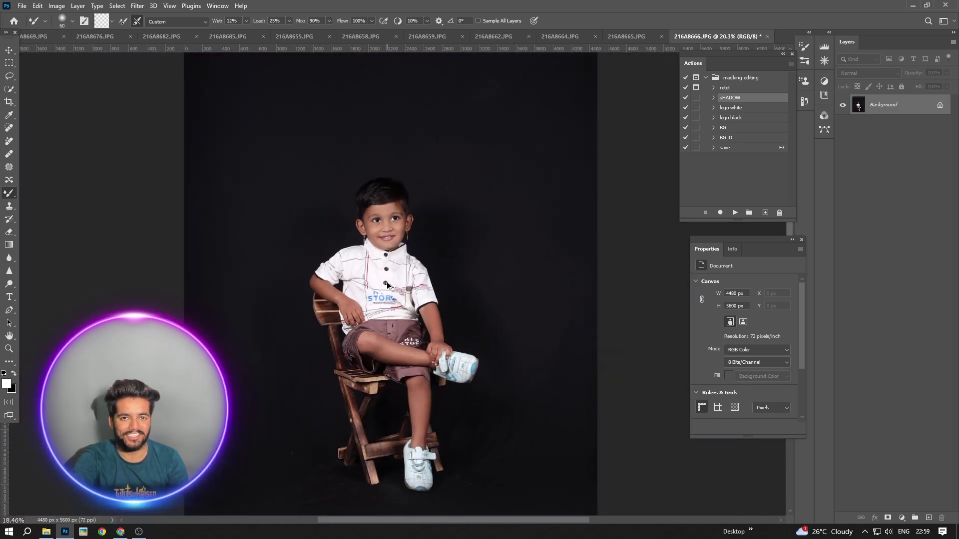
alt+scroll(397, 267, up, 4)
key(bracketright)
key(bracketright)
key(bracketright)
key(bracketright)
key(bracketright)
key(bracketright)
key(bracketright)
key(bracketright)
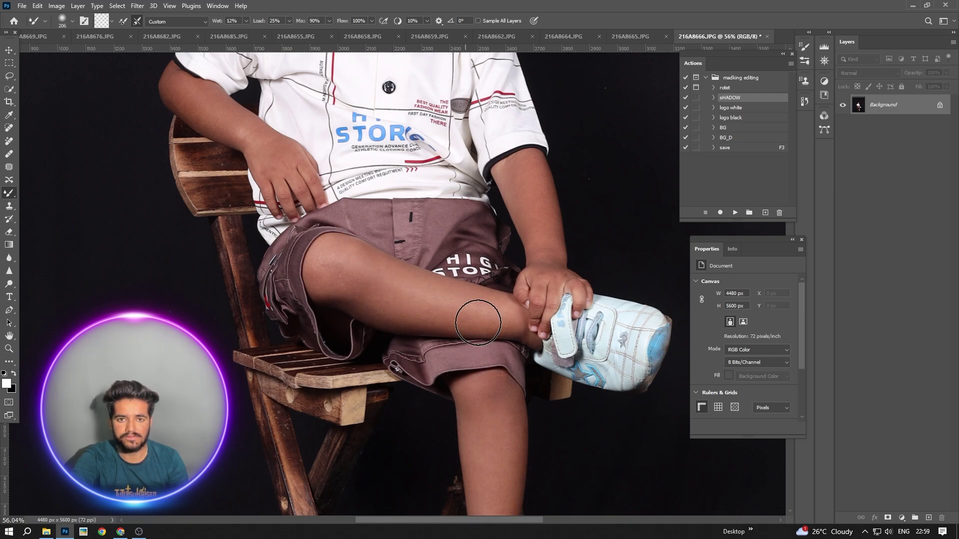
alt+scroll(322, 181, down, 6)
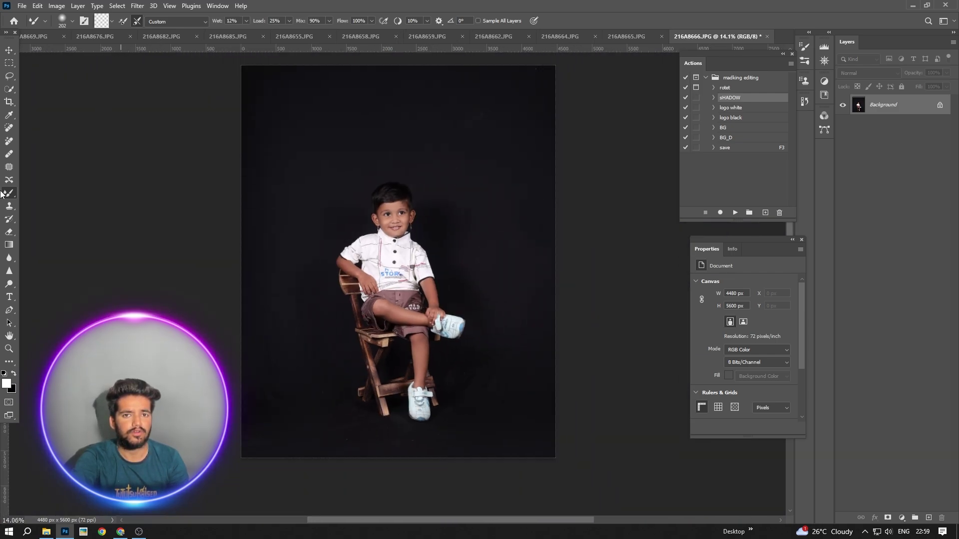
Select the boy and his chair by enclosing them in a rectangle with the Object Selection tool.
right_click(20, 92)
click(47, 90)
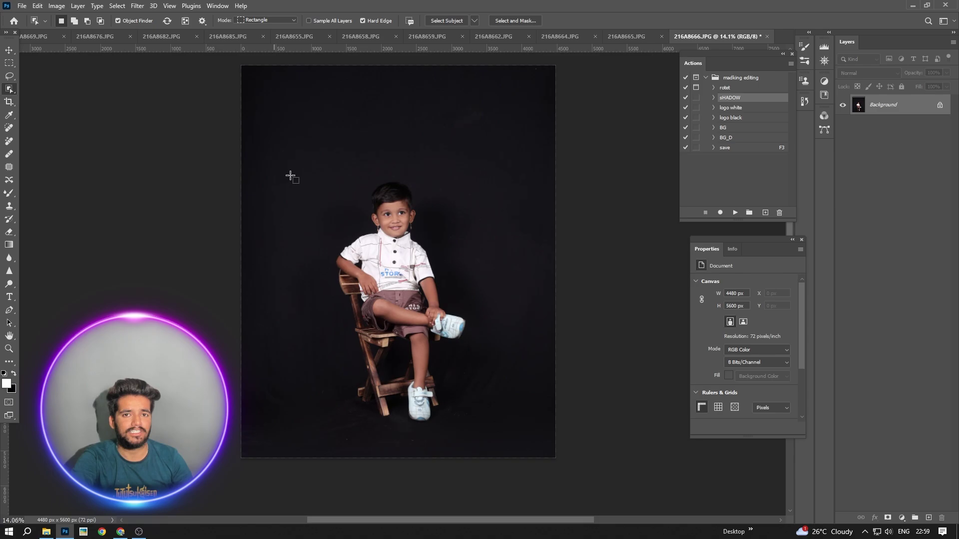
drag(541, 446, 475, 427)
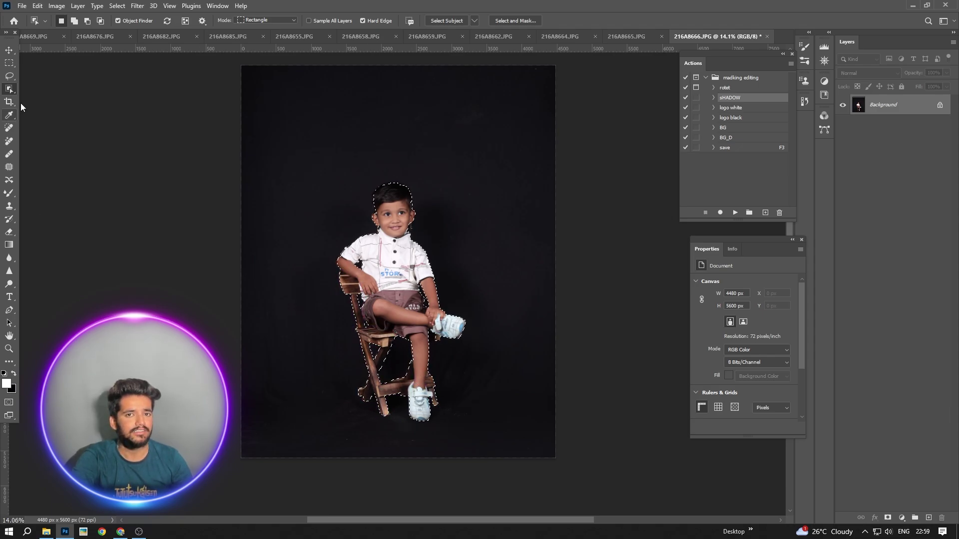
Refine the selection edge at the shirt collar with the Quick Selection tool and copy the selected subject to a new layer.
right_click(9, 89)
click(66, 88)
scroll(190, 156, down, 1)
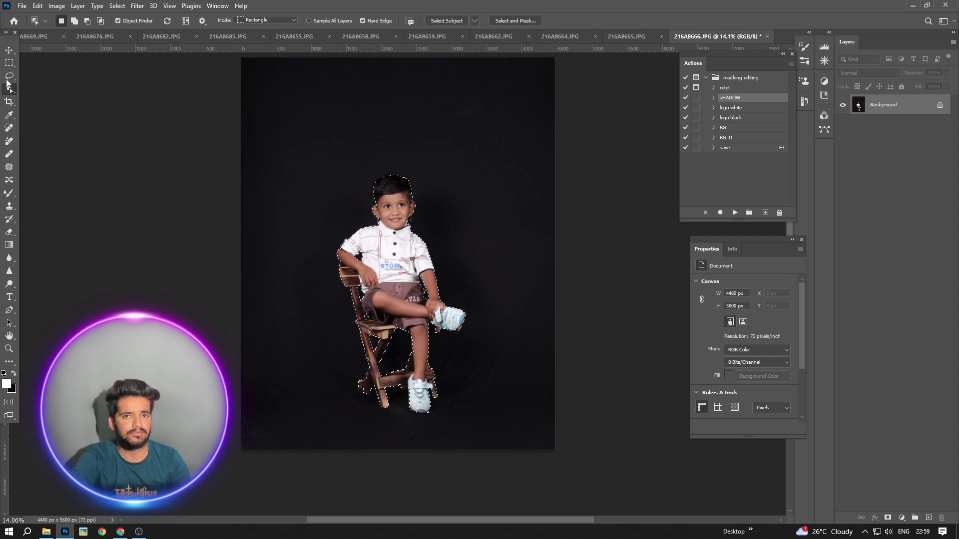
right_click(9, 89)
click(63, 99)
scroll(390, 161, up, 5)
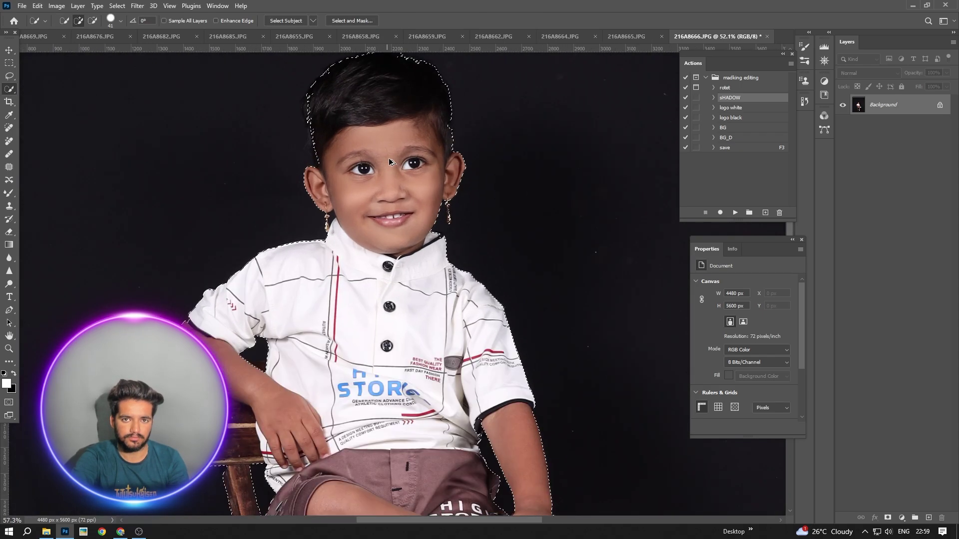
scroll(388, 150, up, 1)
scroll(388, 145, down, 3)
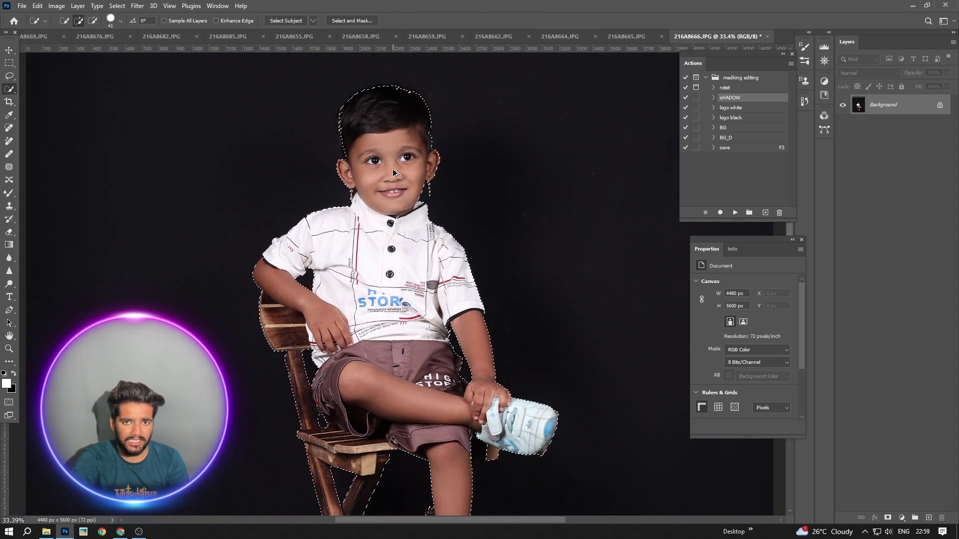
scroll(394, 172, down, 1)
scroll(409, 184, up, 5)
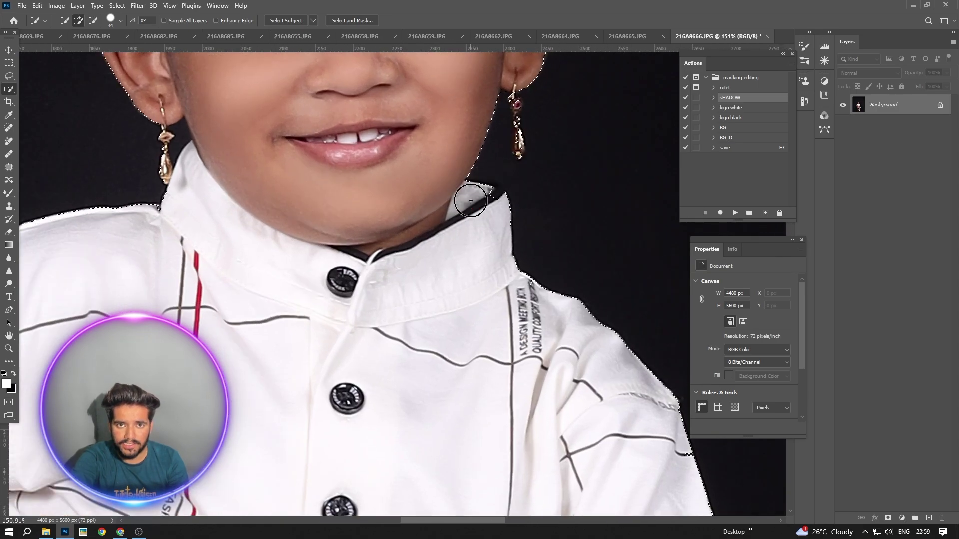
drag(484, 212, 489, 210)
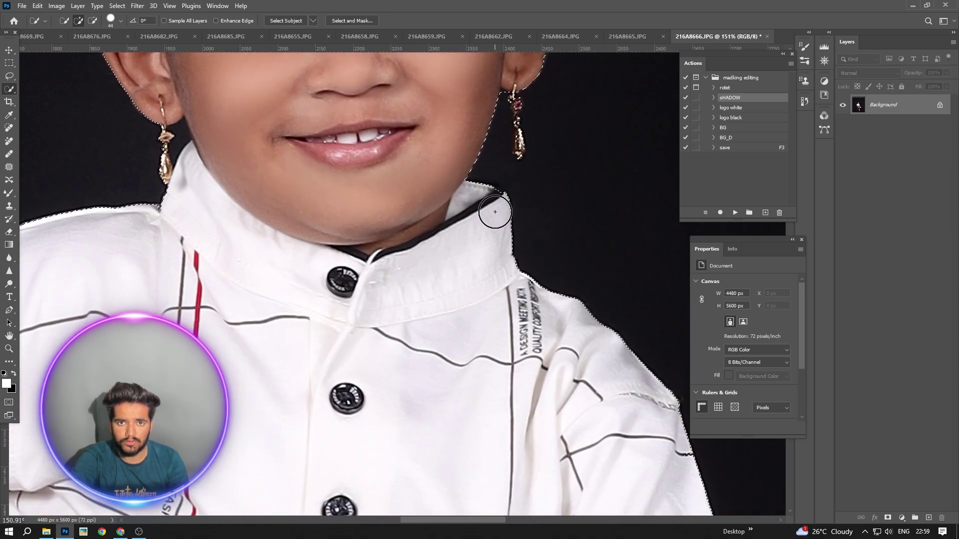
scroll(495, 207, down, 5)
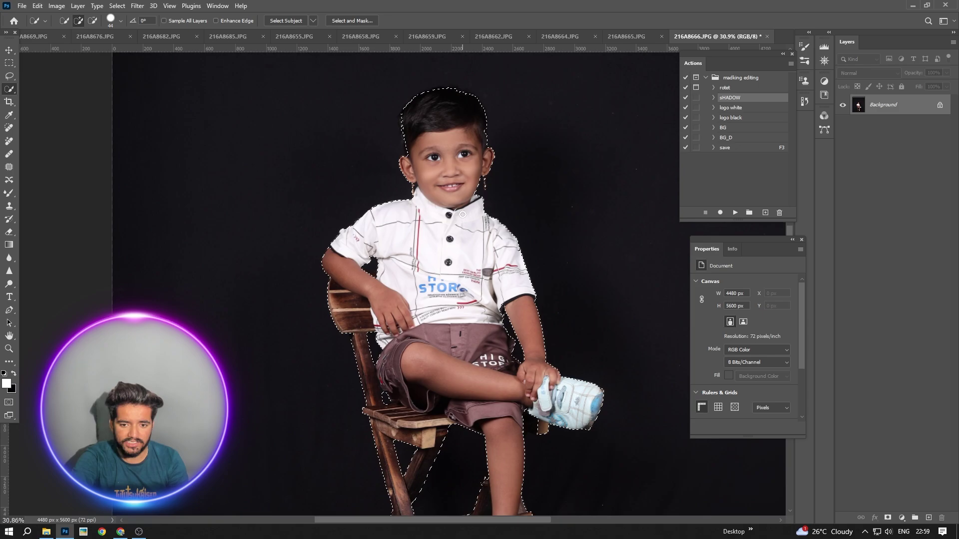
key(ctrl+j)
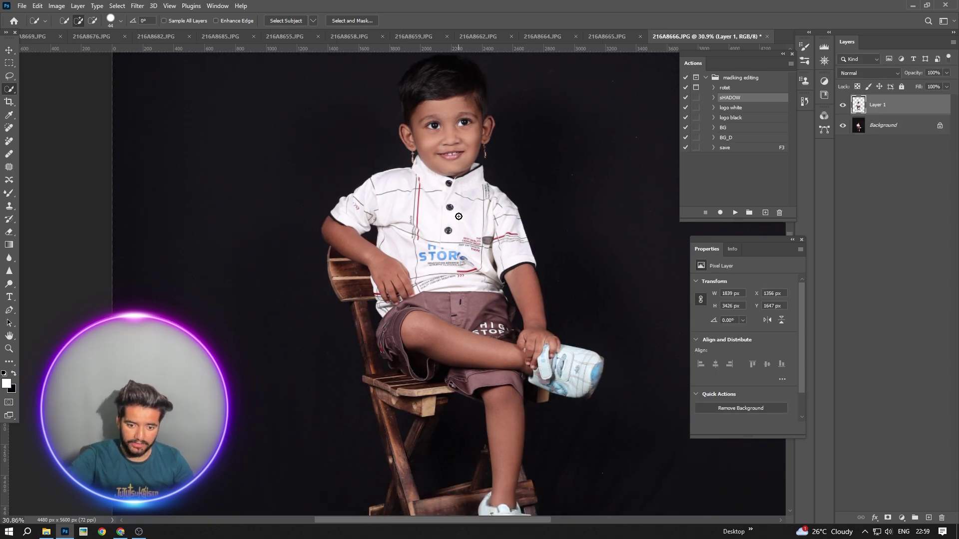
Switch to File Explorer and place the dark interior image with the round golden mirror from the png background folder into the photo.
click(45, 533)
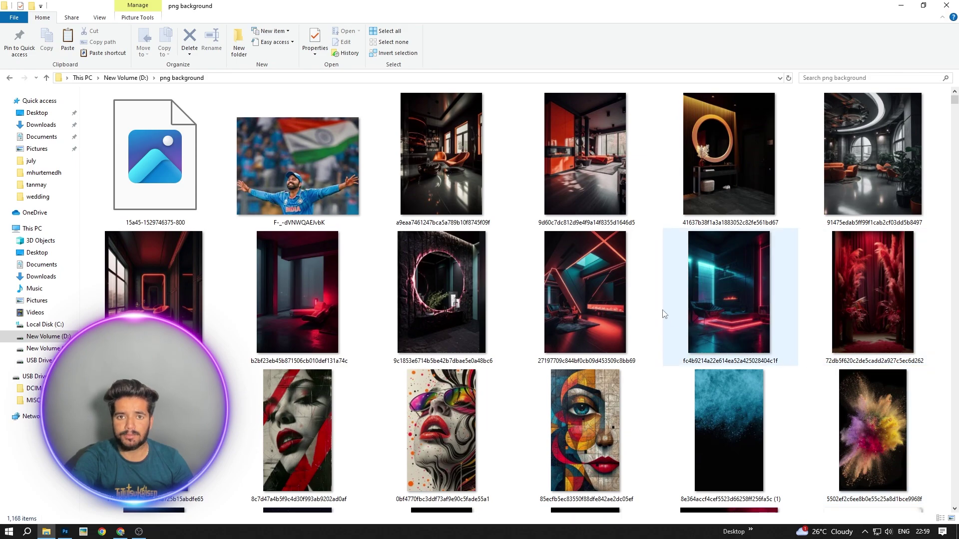
drag(448, 257, 412, 315)
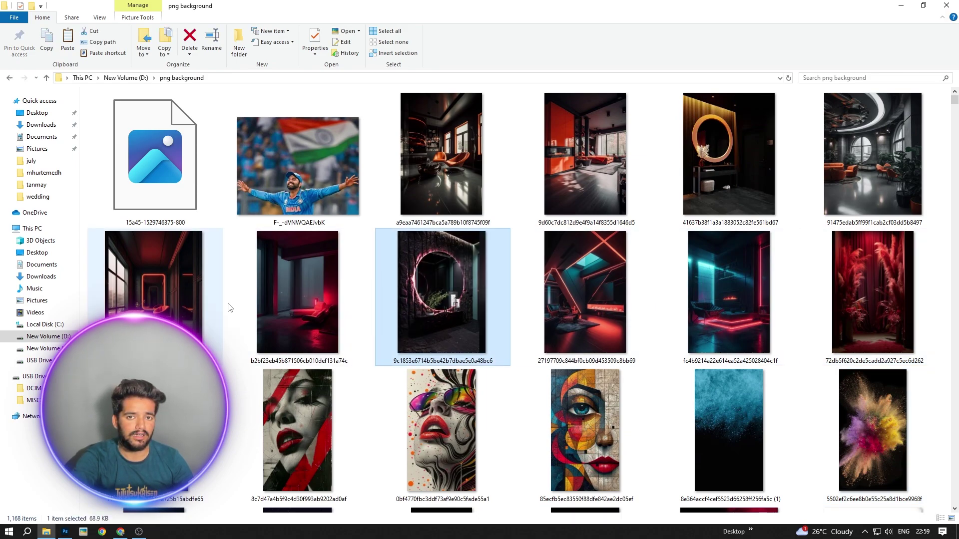
drag(748, 138, 439, 295)
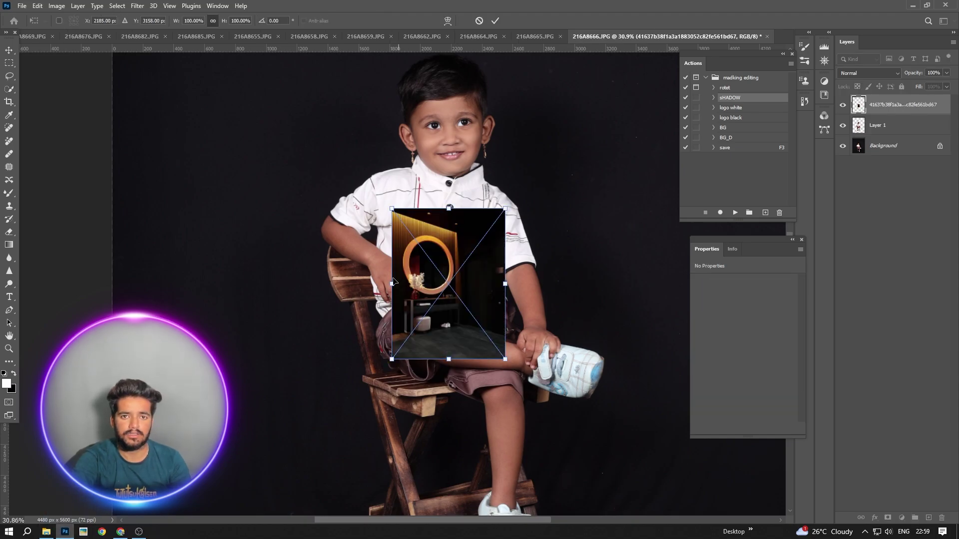
Scale the placed interior image to about 606%, position it to cover the whole canvas and commit the placement.
scroll(399, 275, down, 5)
drag(386, 282, 387, 146)
drag(384, 330, 387, 446)
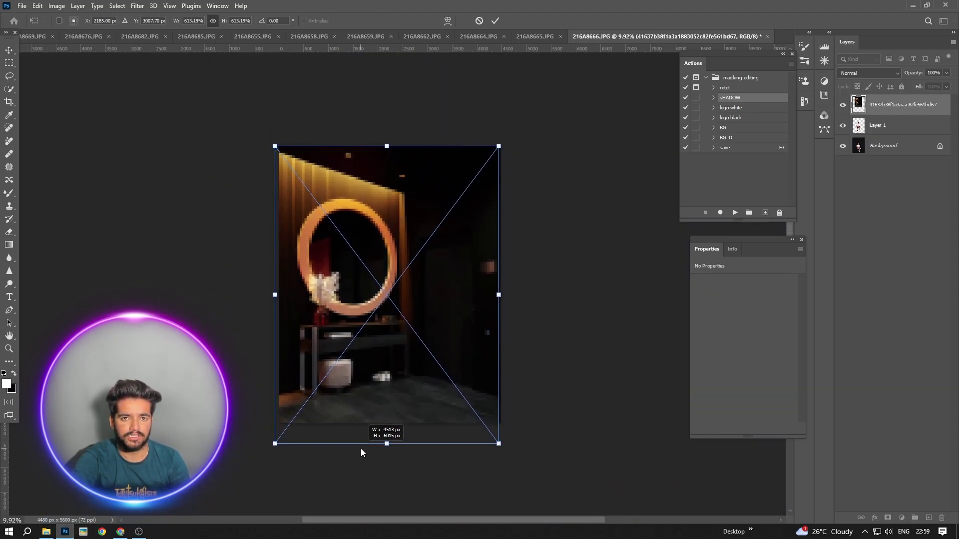
drag(374, 389, 373, 365)
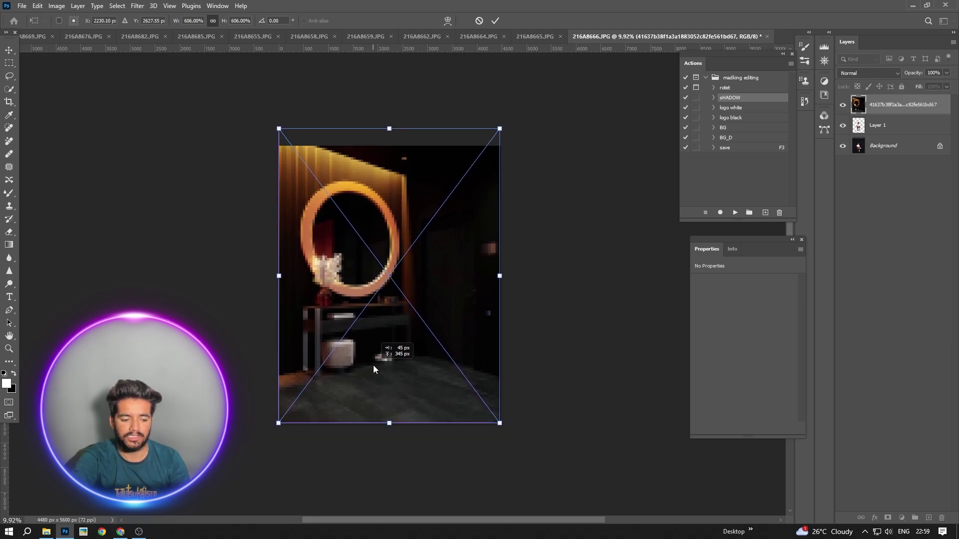
key(Return)
Move the interior layer beneath the cut-out boy, enlarge it to about 660% and shift it upward behind him.
key(w)
drag(906, 107, 907, 130)
key(ctrl+t)
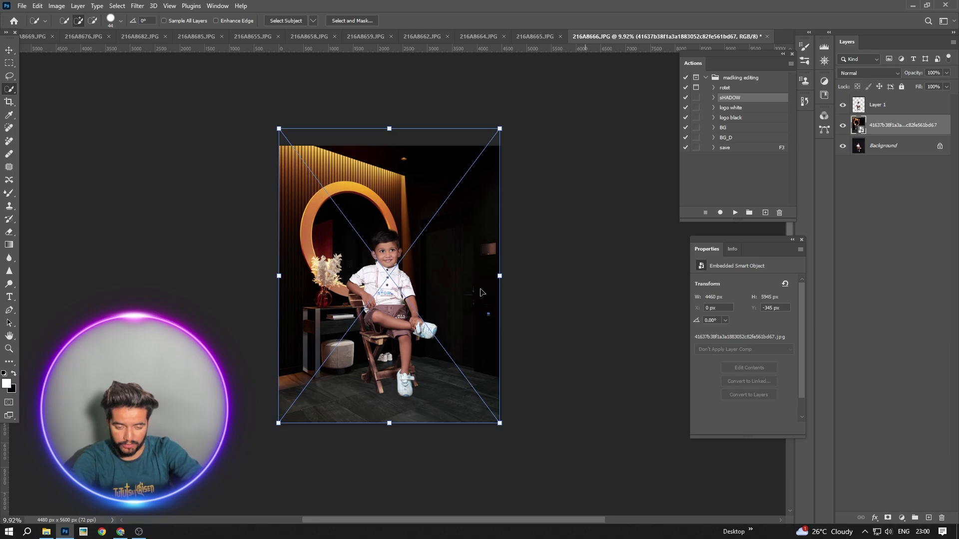
drag(403, 333, 403, 310)
drag(390, 403, 385, 428)
drag(394, 378, 395, 368)
key(Return)
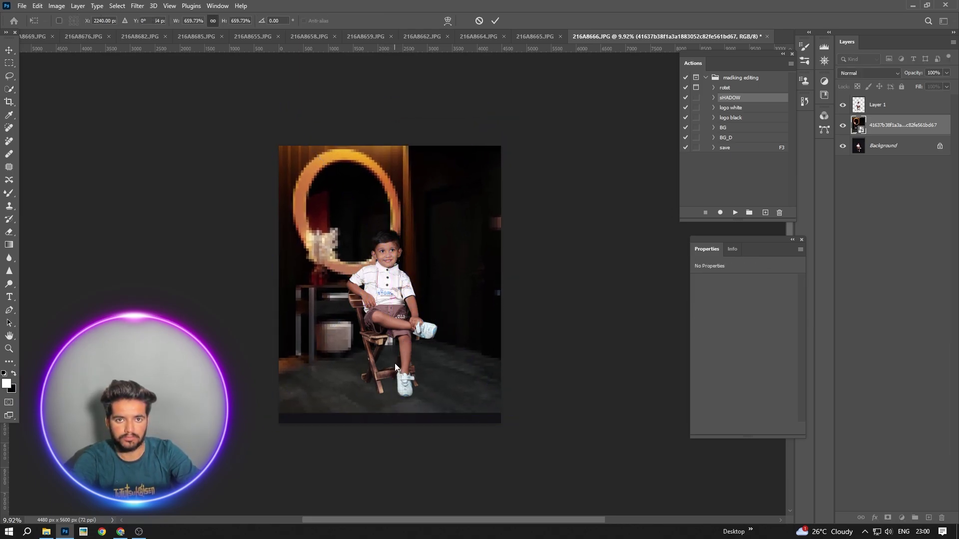
Lower the interior layer's opacity to 64% so it blends with the original dark backdrop.
key(w)
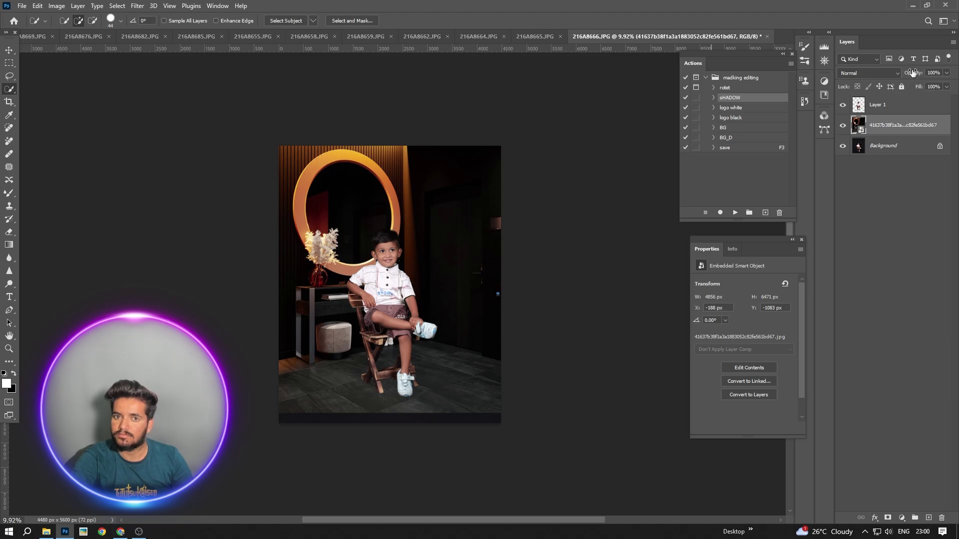
drag(912, 72, 894, 74)
click(8, 102)
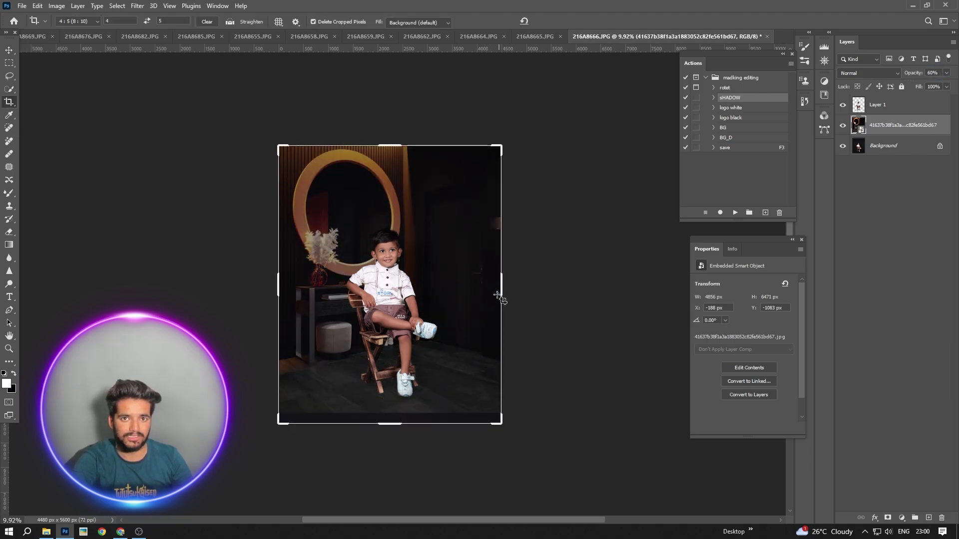
drag(844, 129, 847, 110)
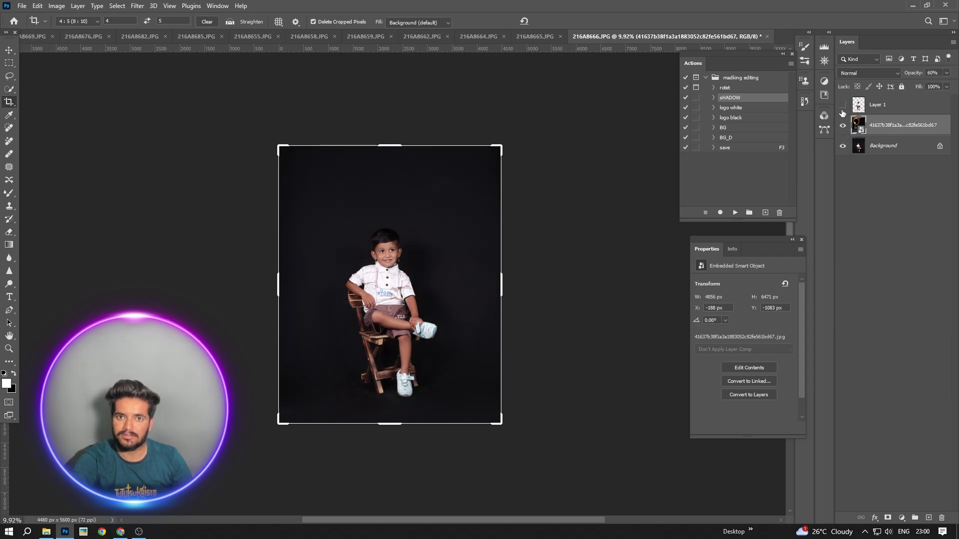
click(842, 105)
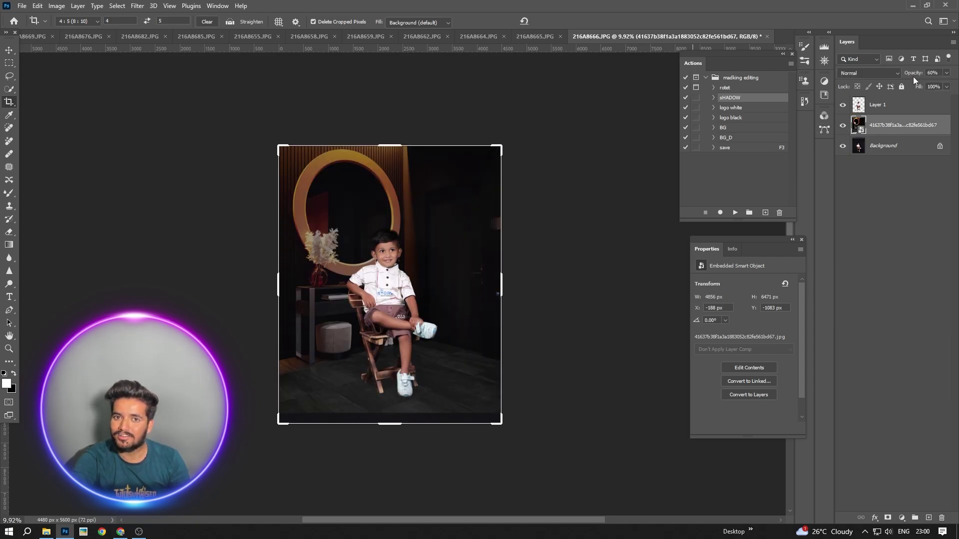
drag(913, 75, 917, 73)
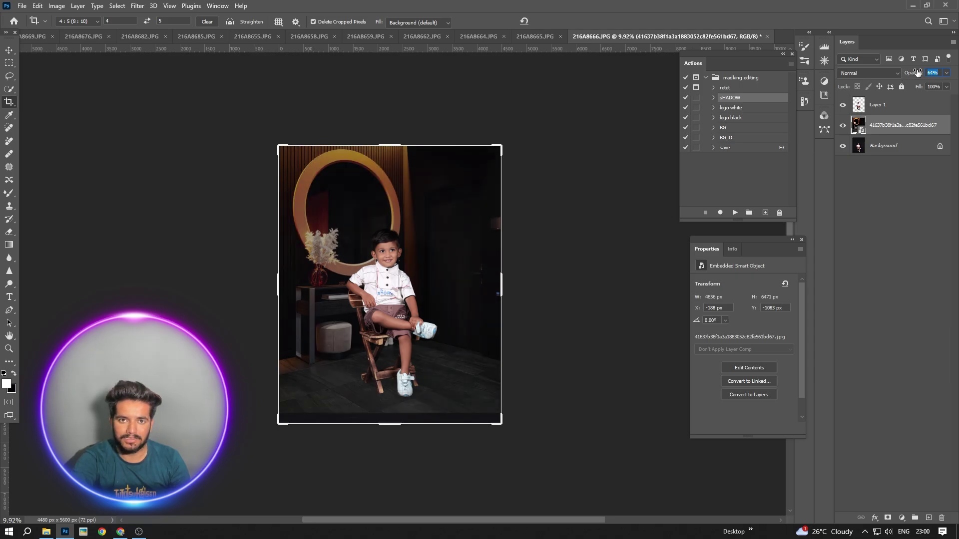
Rasterize the interior layer and softly erase its lower floor edge with the Eraser at 10% opacity.
click(9, 232)
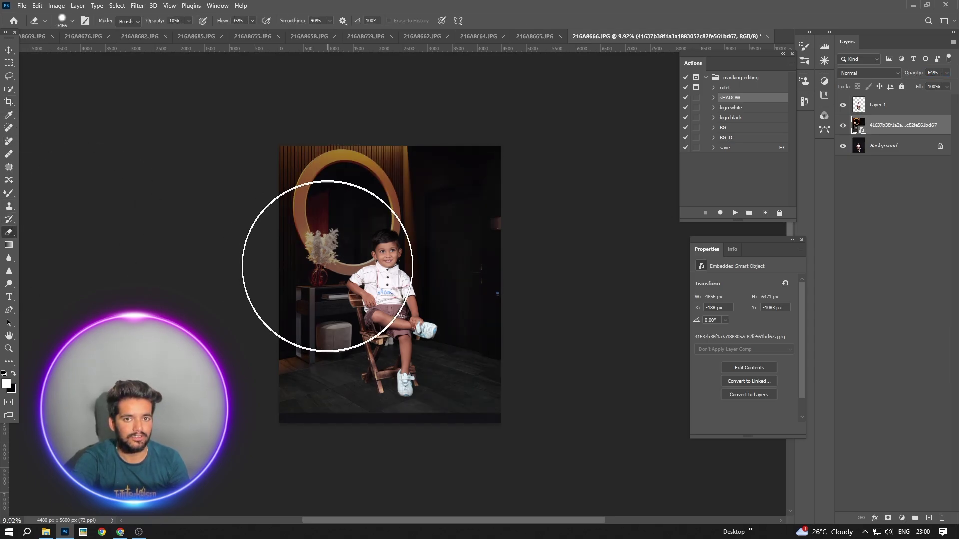
click(338, 246)
click(433, 200)
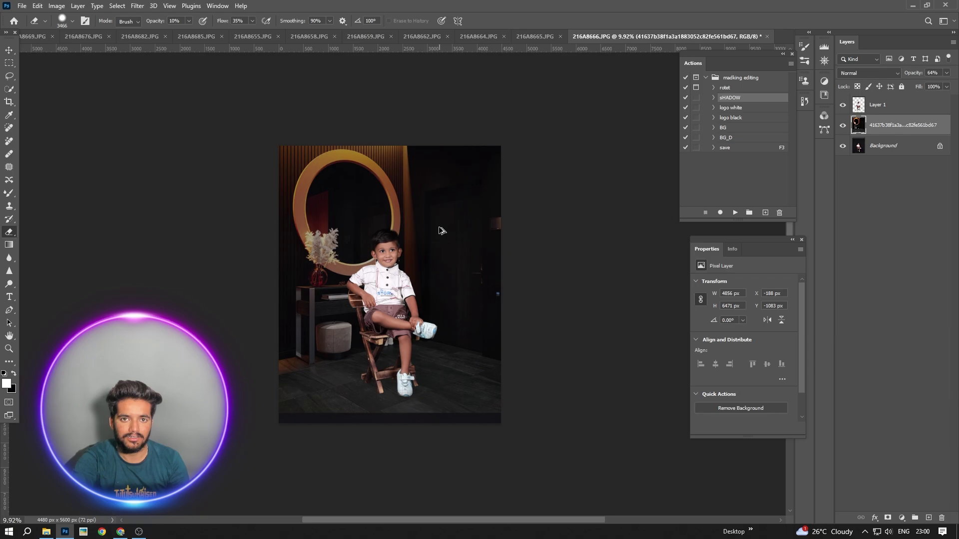
mouse_move(327, 416)
mouse_down()
mouse_move(336, 414)
mouse_move(320, 415)
mouse_up()
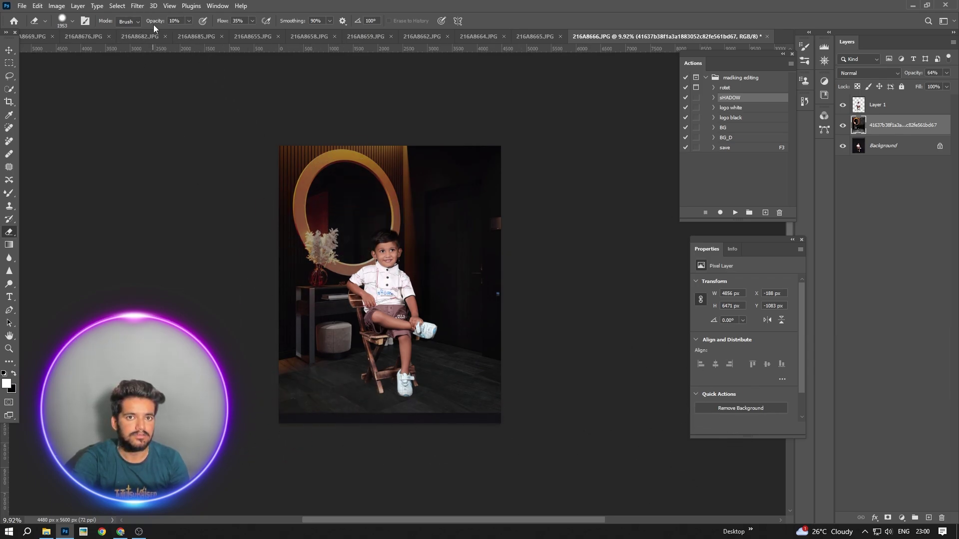
Raise the Eraser opacity to 32% and fade the seam below the floor into the original backdrop.
drag(171, 29, 172, 29)
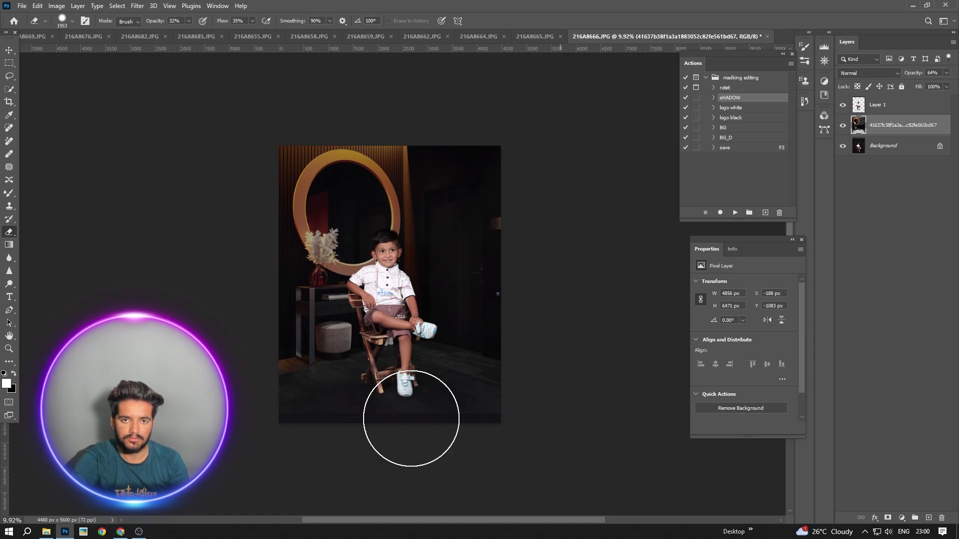
drag(325, 418, 339, 418)
drag(305, 395, 305, 449)
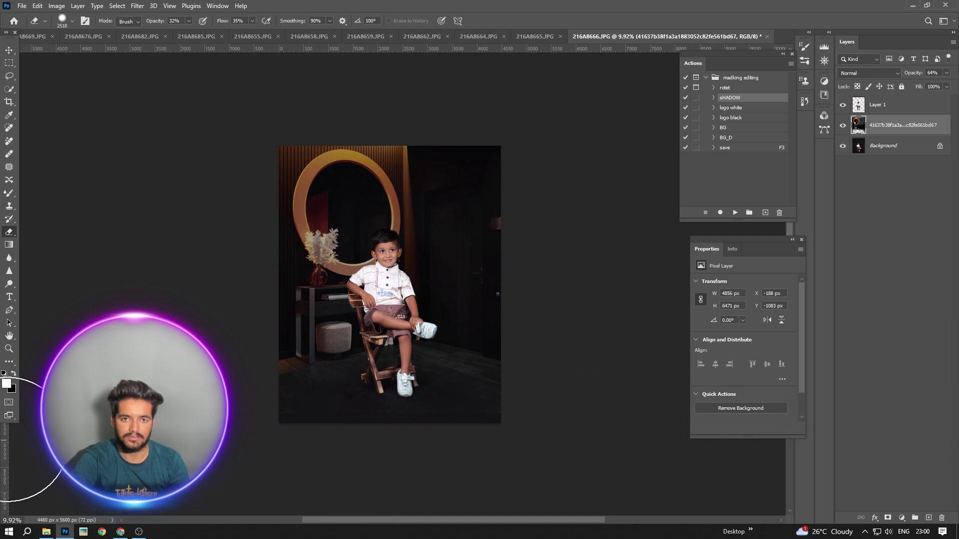
Reduce the Eraser brush size to about 1381.
right_click(893, 145)
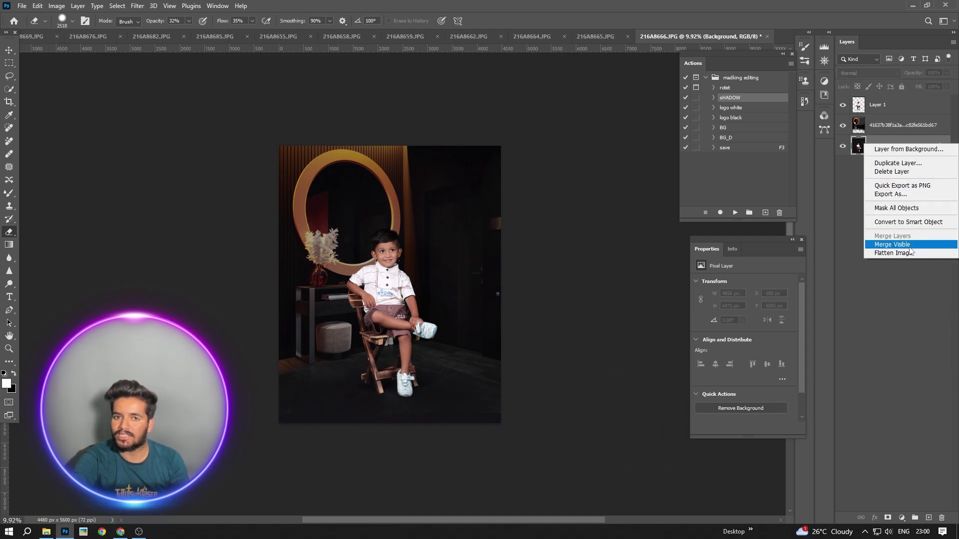
click(323, 262)
scroll(394, 209, up, 3)
key(bracketleft)
key(bracketleft)
key(bracketleft)
key(bracketleft)
key(bracketleft)
key(bracketleft)
key(bracketleft)
key(bracketleft)
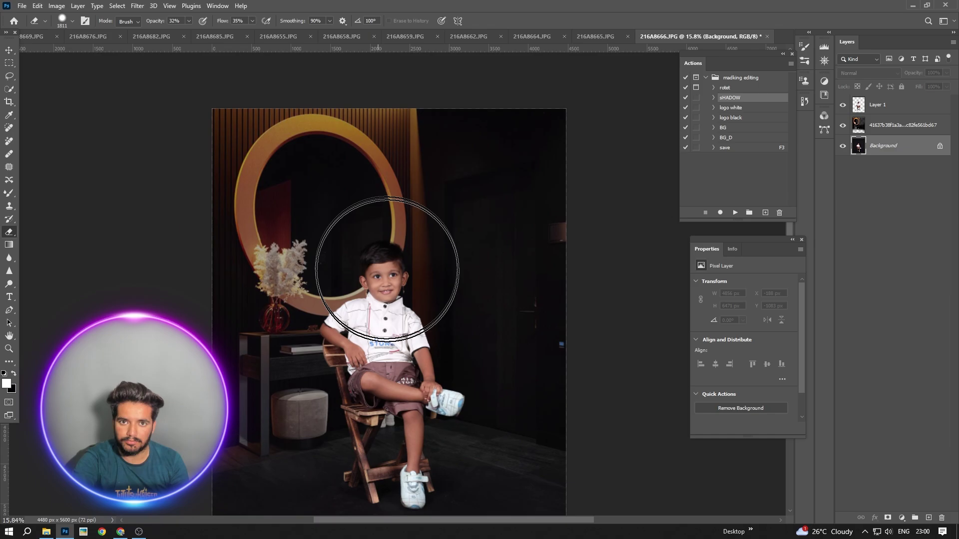
Try merging the interior layer down into the Background and opening the result in the Camera Raw Filter.
click(873, 128)
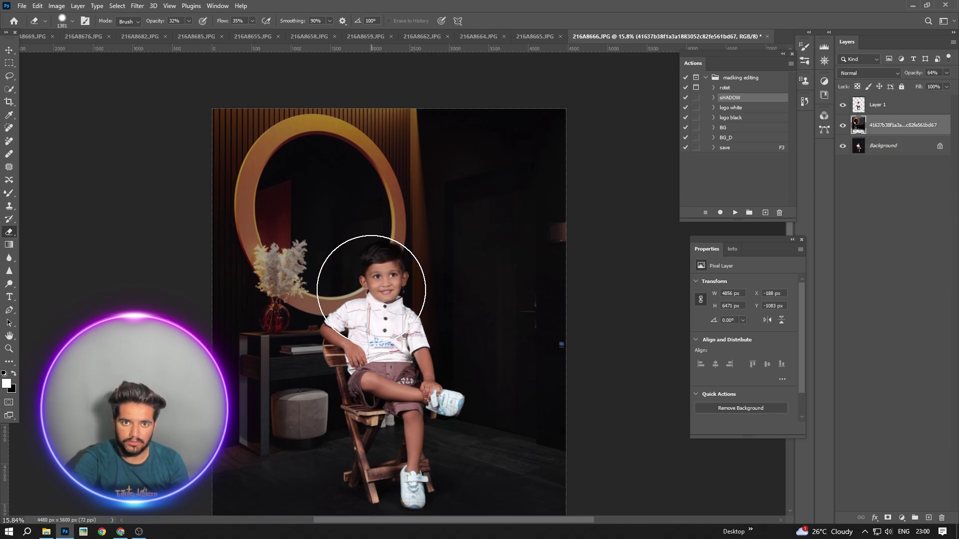
right_click(900, 127)
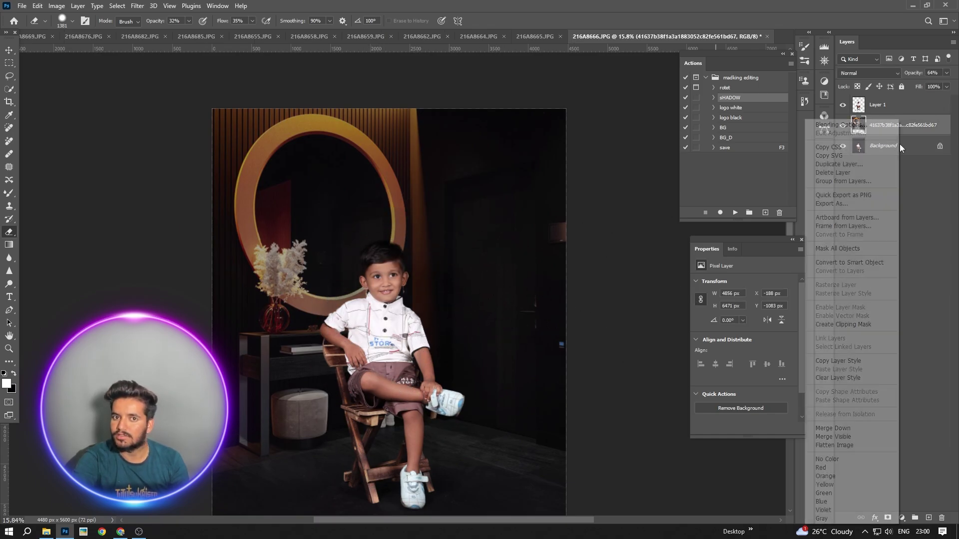
click(835, 428)
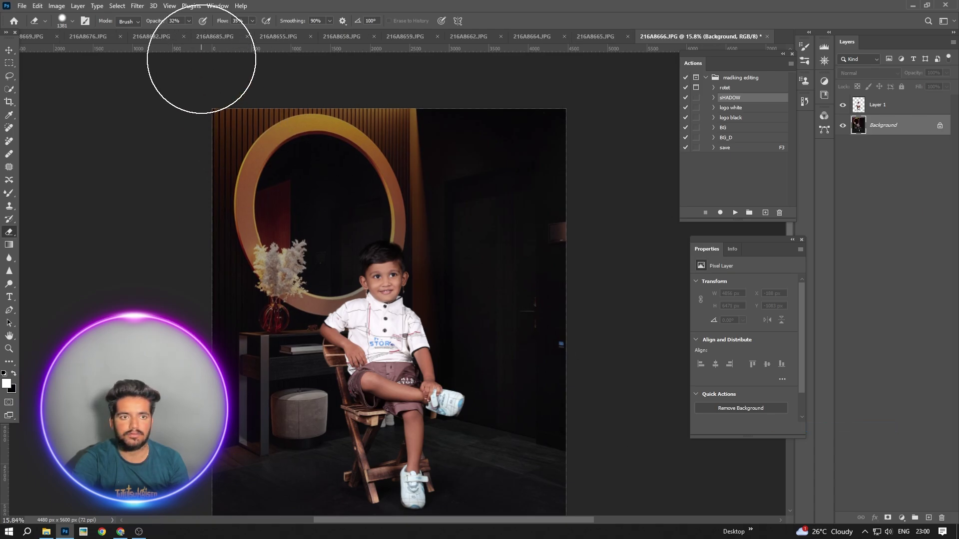
click(137, 6)
click(164, 81)
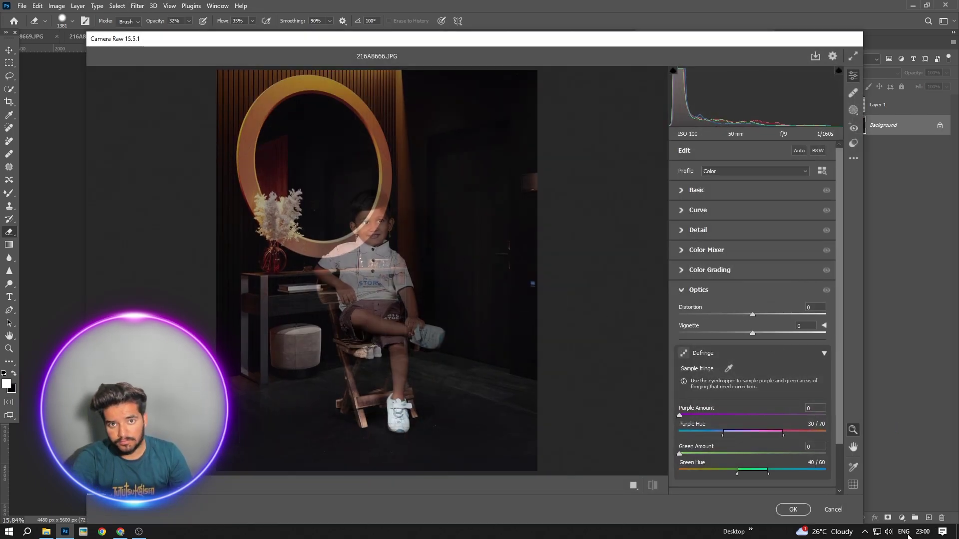
click(833, 510)
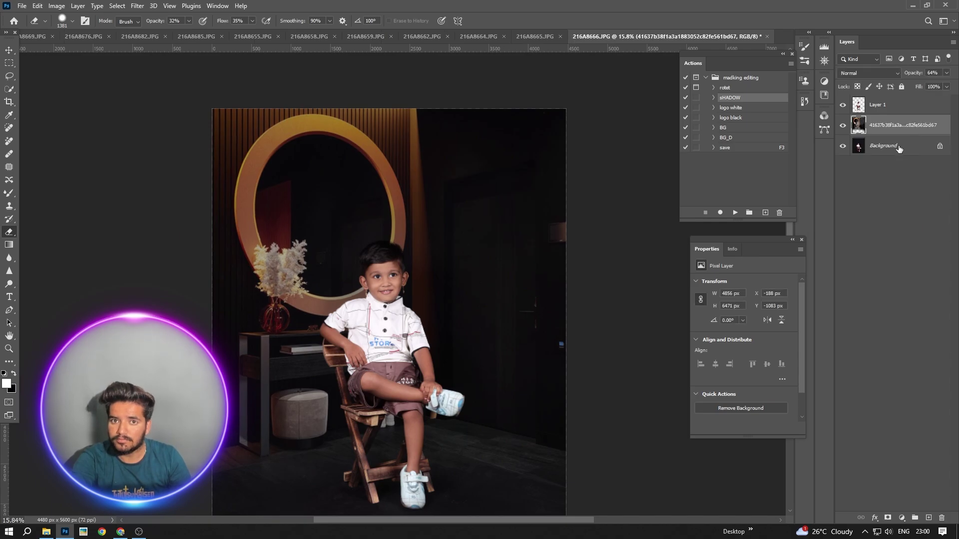
Merge all layers into a single Background and choose the bappa new preset in the Camera Raw Filter.
right_click(899, 149)
click(900, 256)
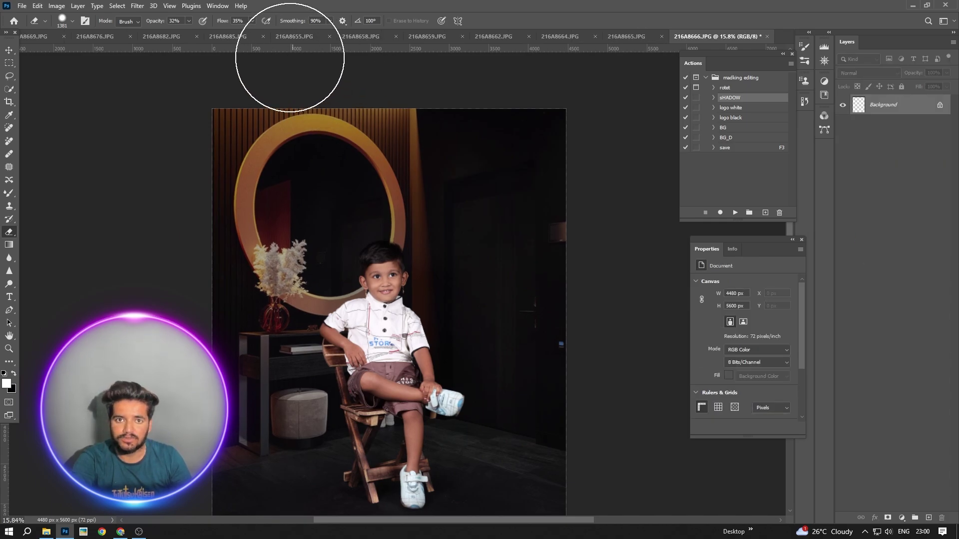
click(134, 6)
click(155, 80)
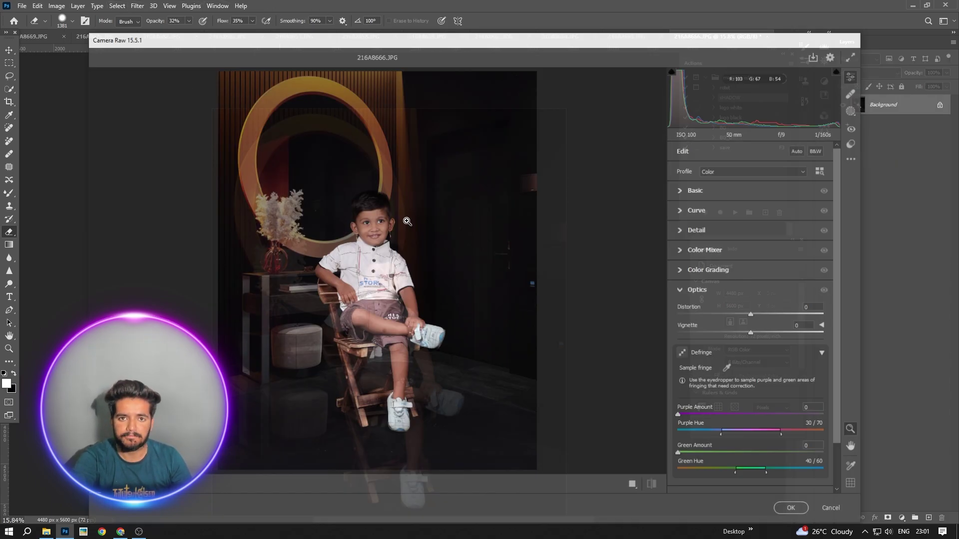
click(854, 143)
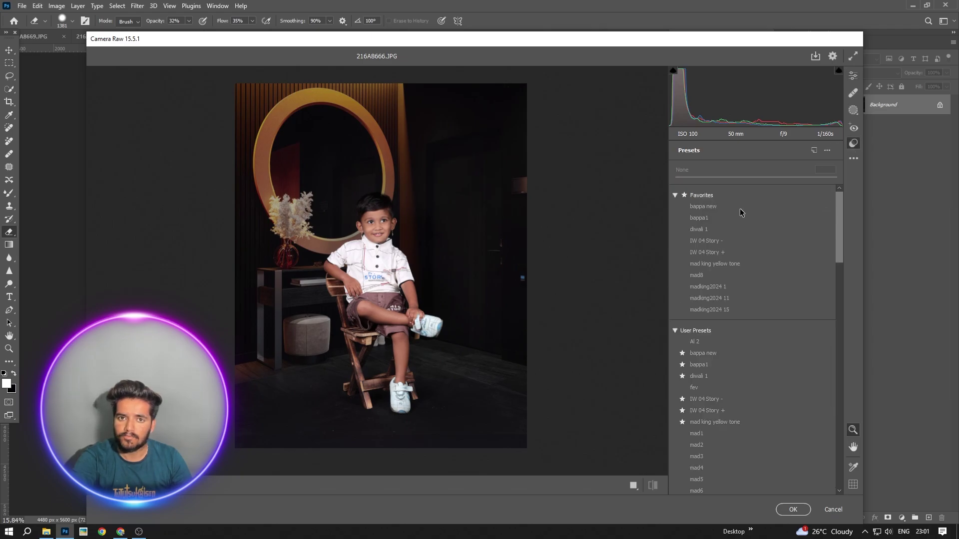
click(725, 209)
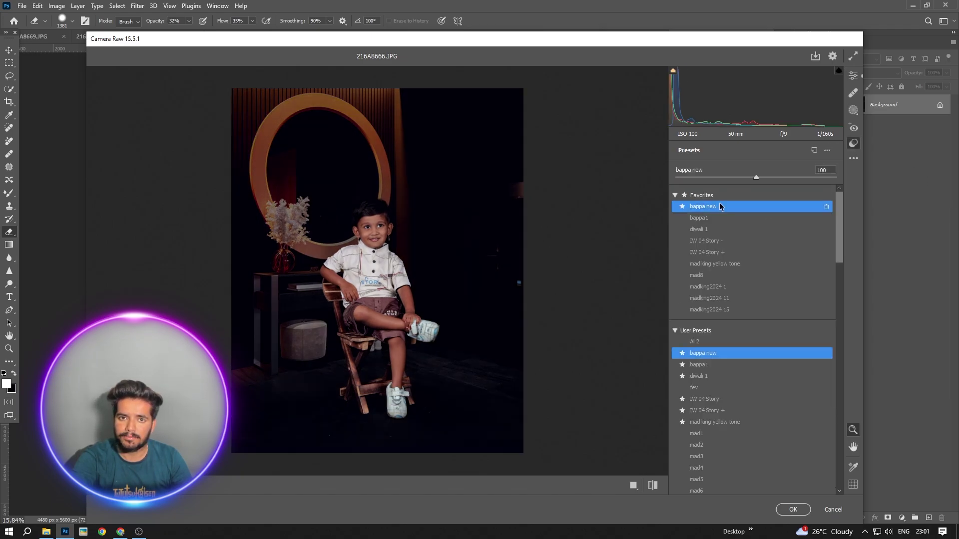
Set Highlights to +7, Blacks to -10 and Contrast to +10 in the Camera Raw basic adjustments and apply the filter.
click(853, 75)
click(704, 192)
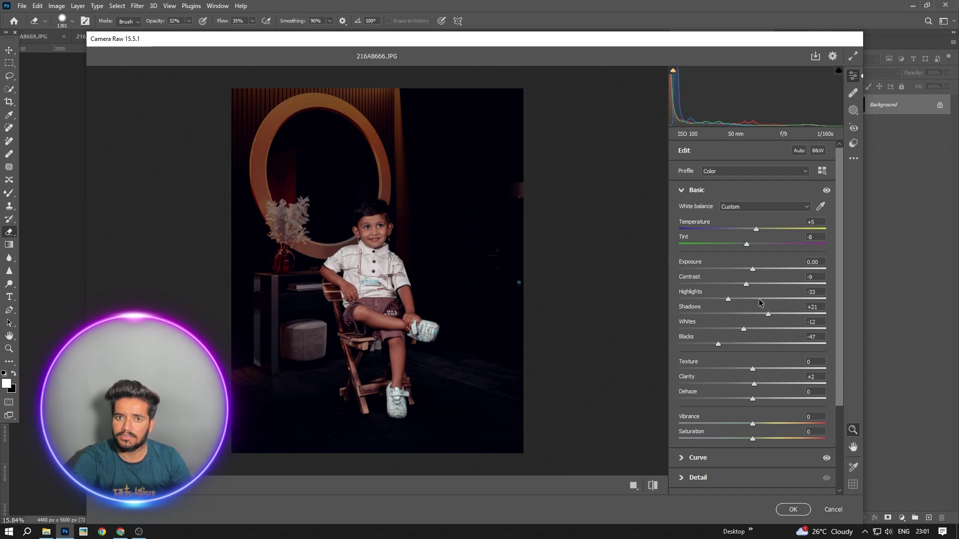
drag(750, 298, 757, 298)
click(745, 344)
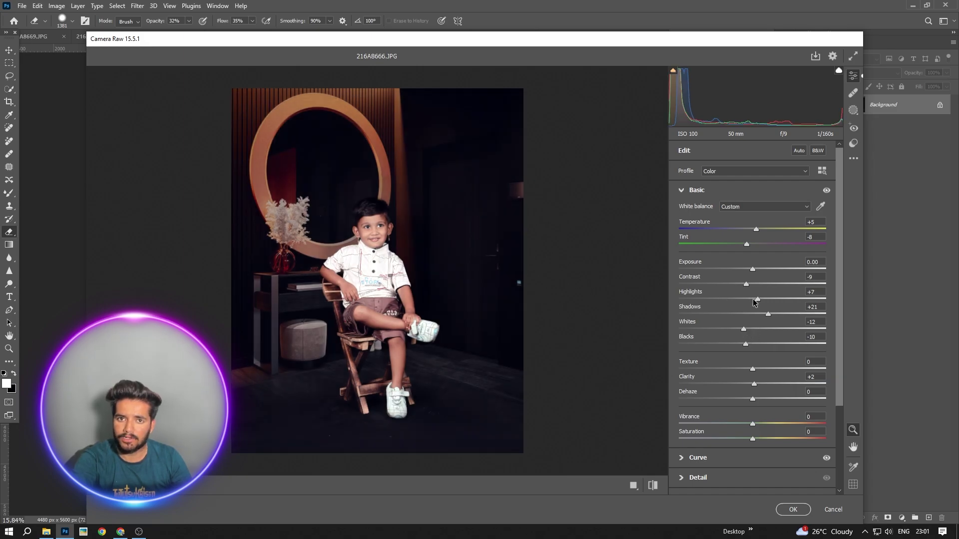
click(759, 283)
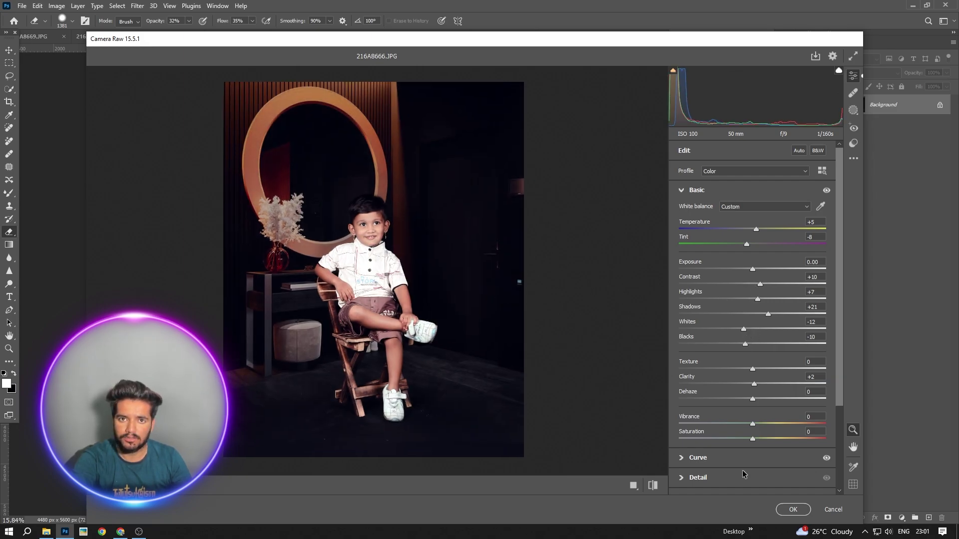
click(792, 510)
Run the logo white action and place the logo on the dark wall beside the boy's raised shoe.
click(737, 108)
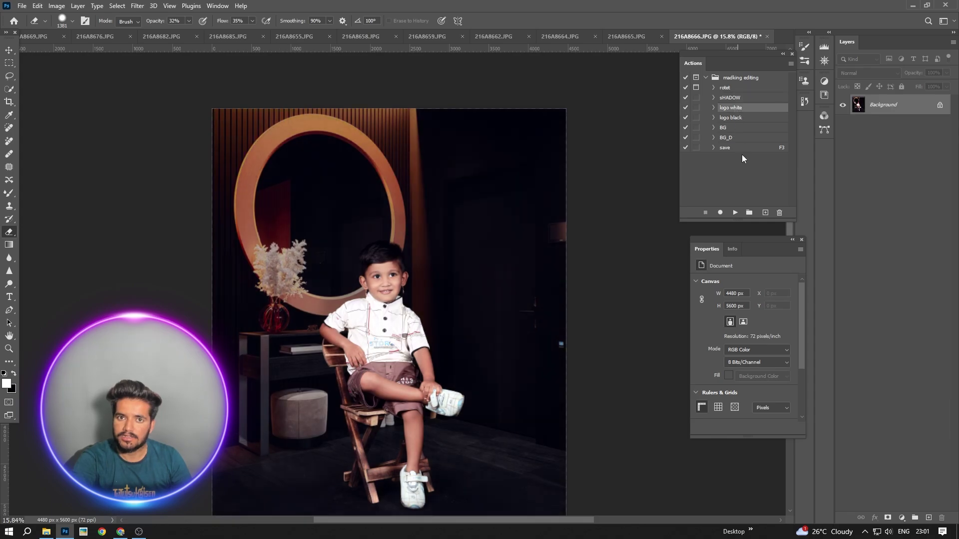
click(736, 212)
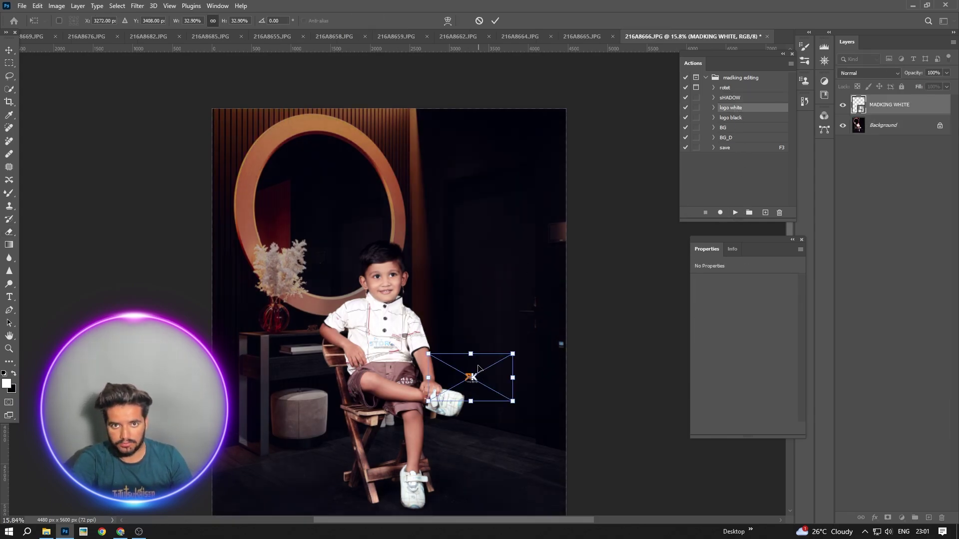
mouse_move(472, 353)
mouse_down()
mouse_move(473, 365)
mouse_move(526, 395)
mouse_up()
key(Return)
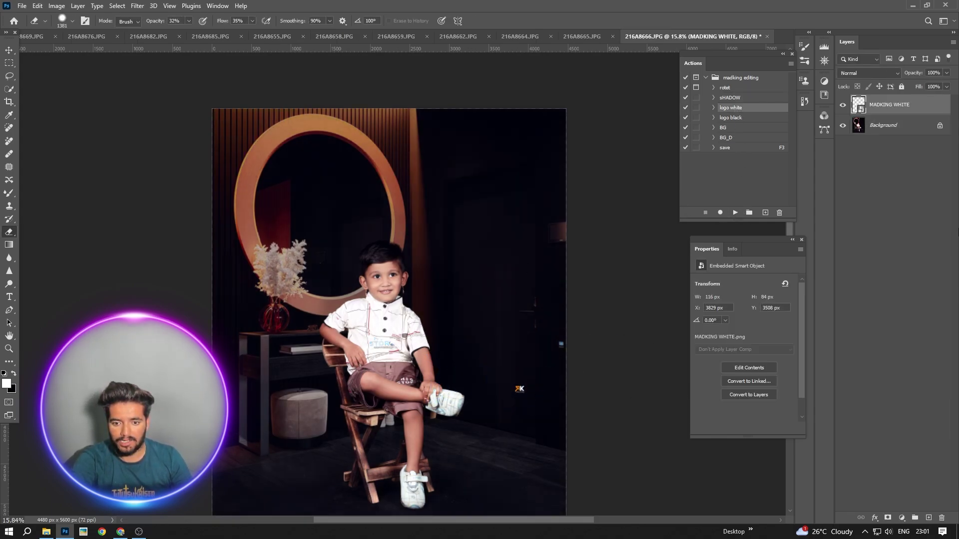
Merge the logo into the Background and save the finished portrait with the save action.
right_click(922, 138)
click(884, 241)
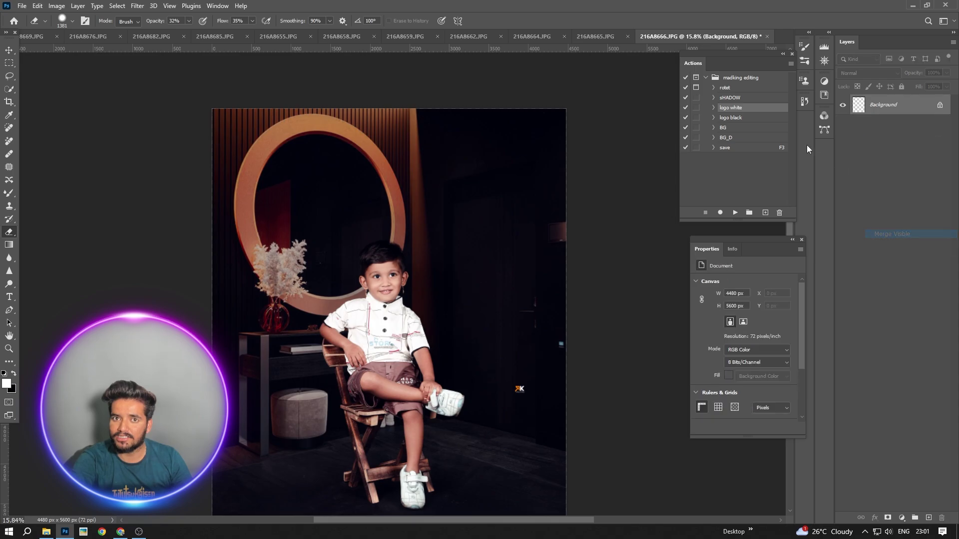
click(731, 148)
key(F3)
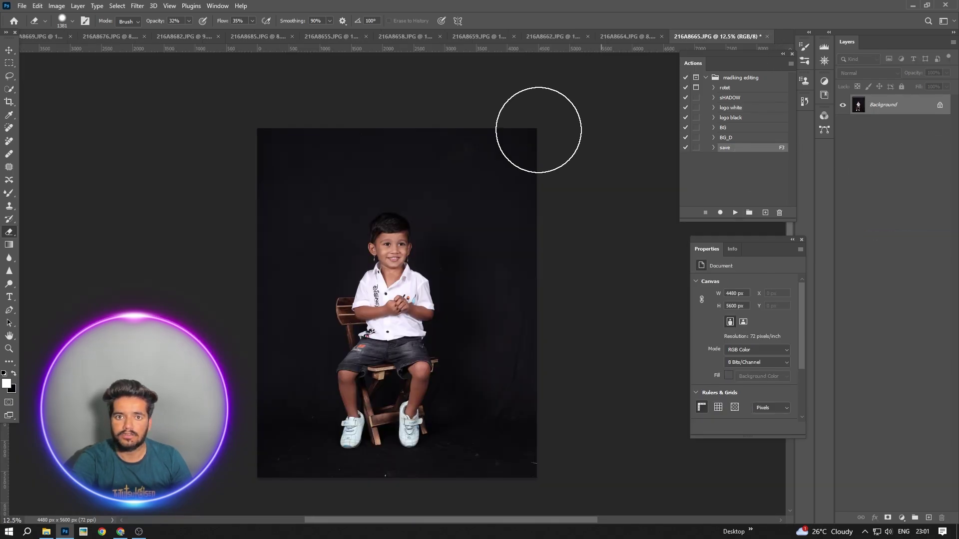
Switch to the 216A8664.JPG portrait and view the whole photo.
click(625, 40)
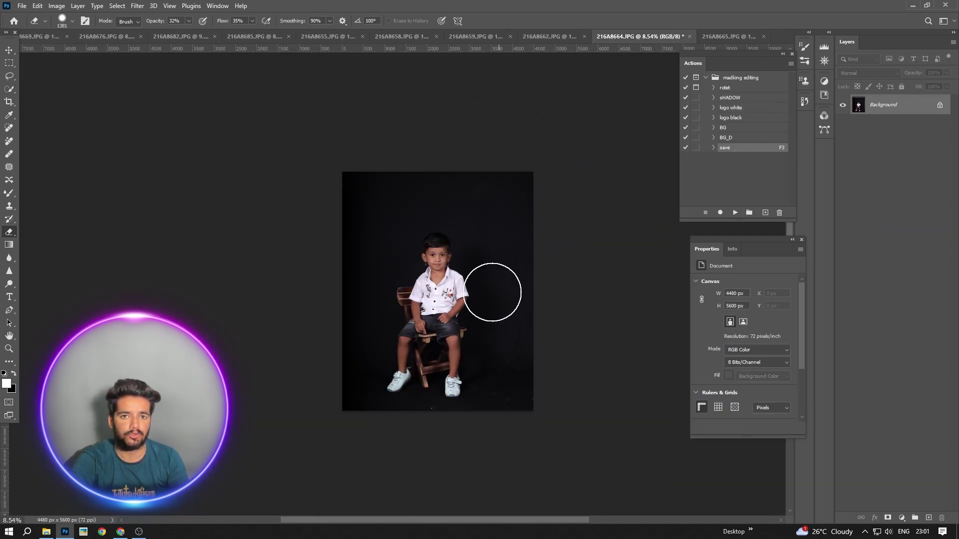
scroll(491, 291, up, 5)
scroll(433, 203, down, 6)
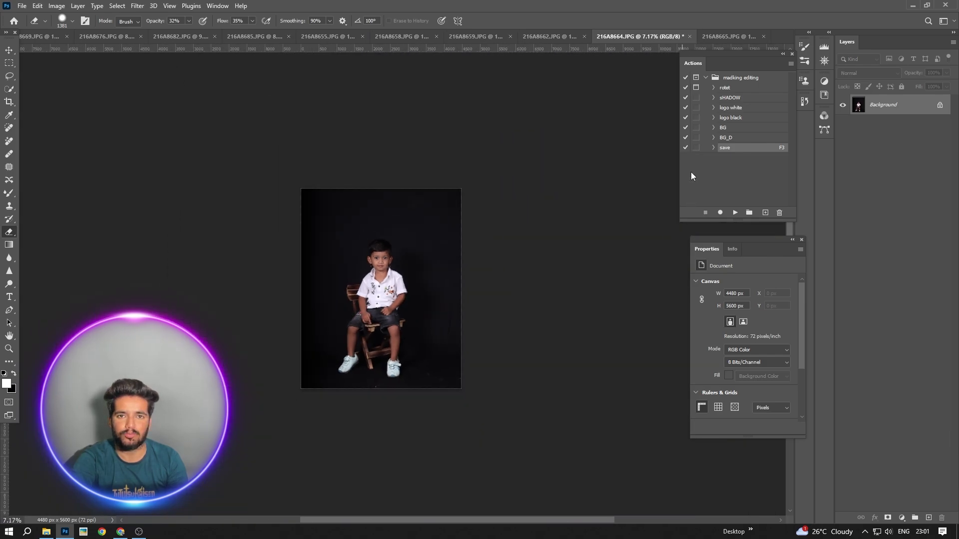
Run the sHADOW action on the portrait and merge the resulting layer into the Background.
click(746, 102)
click(735, 213)
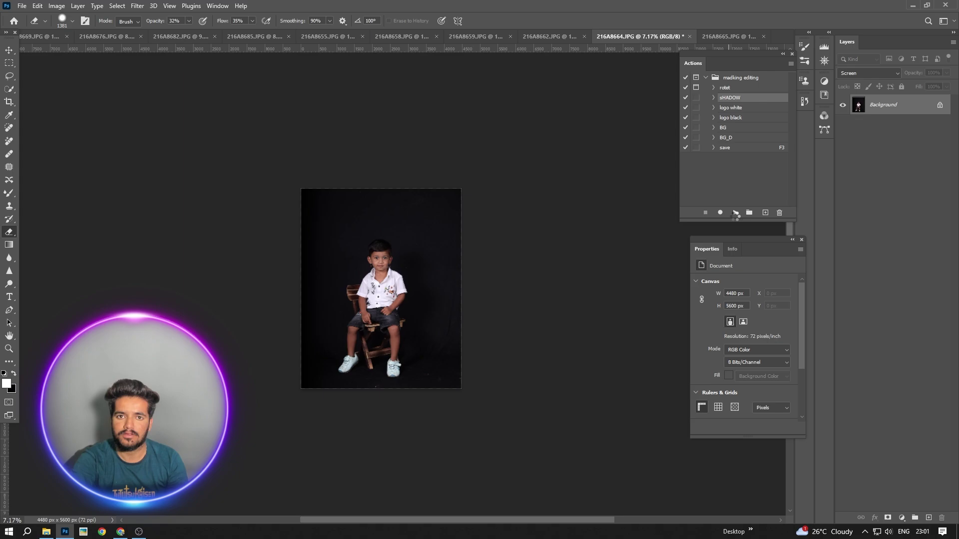
right_click(913, 139)
click(884, 229)
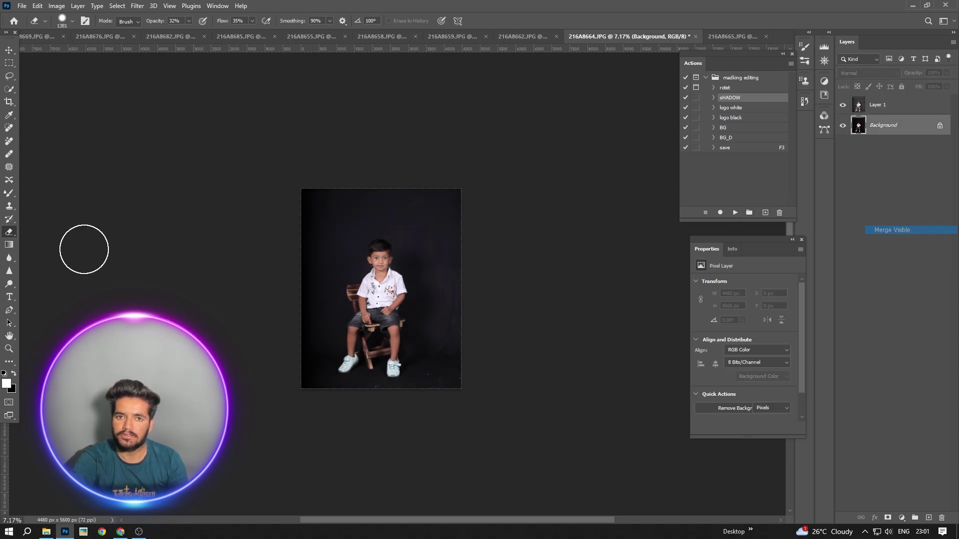
Smooth the skin on the boy's forehead with a small Mixer Brush.
key(b)
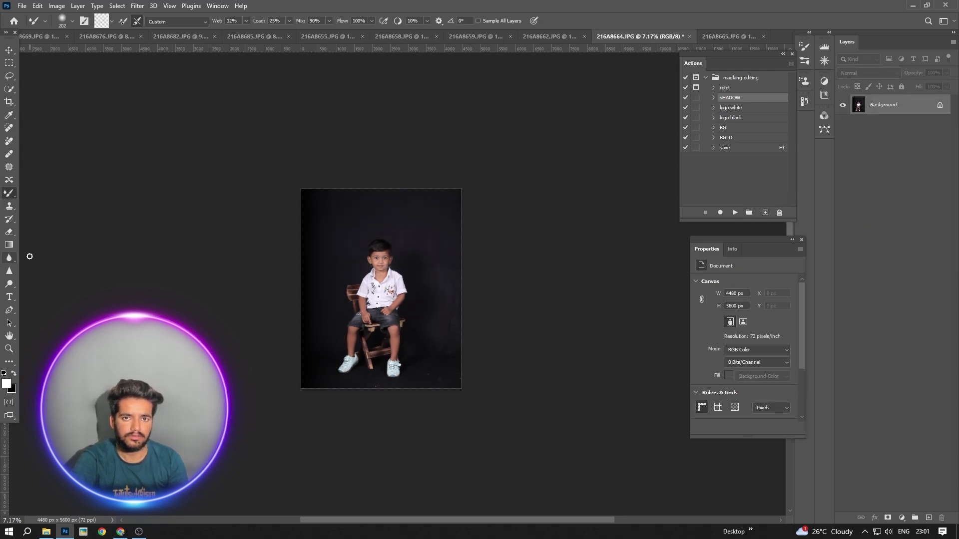
scroll(458, 248, up, 3)
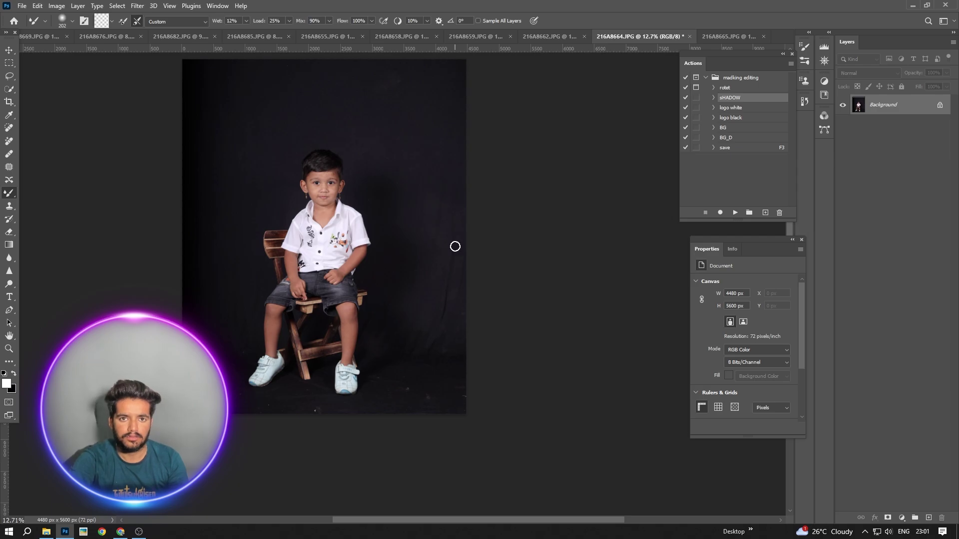
scroll(375, 235, up, 10)
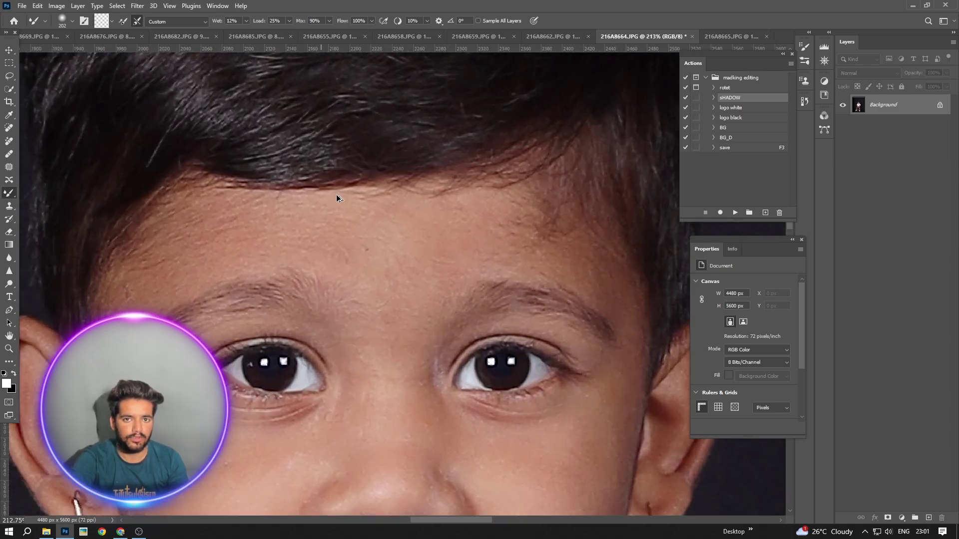
key(bracketleft)
key(bracketleft)
key(bracketleft)
key(bracketleft)
key(bracketleft)
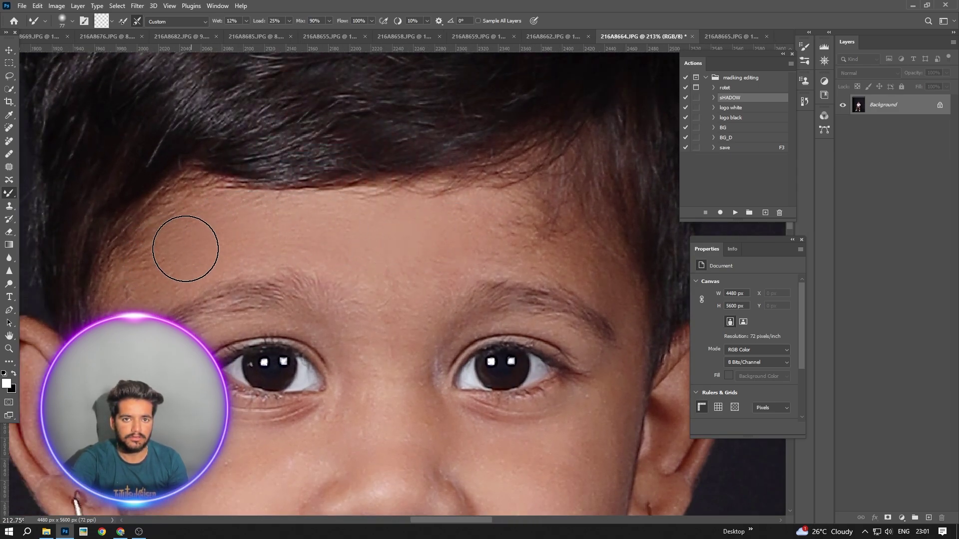
Smooth the boy's cheeks and the skin around his nose and mouth with the Mixer Brush.
scroll(371, 202, down, 2)
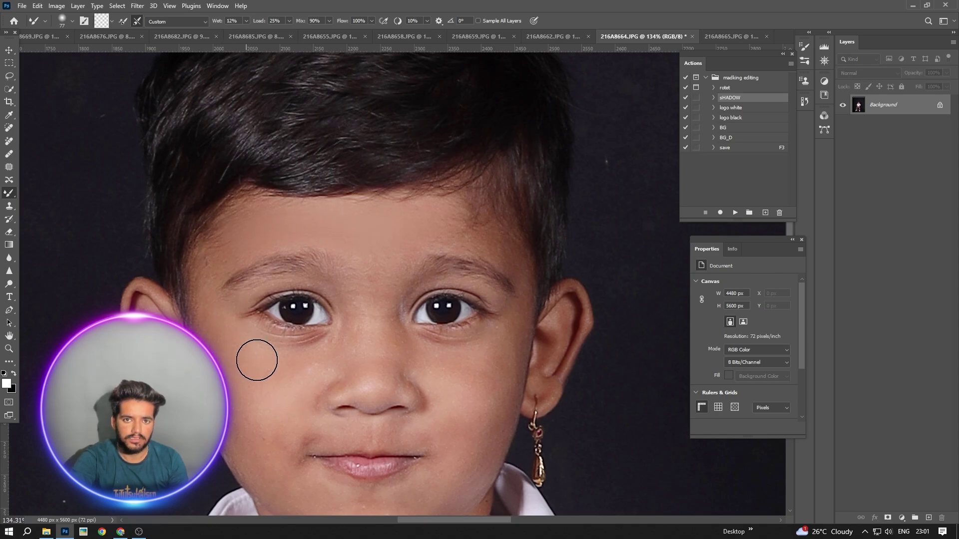
key(bracketright)
key(bracketright)
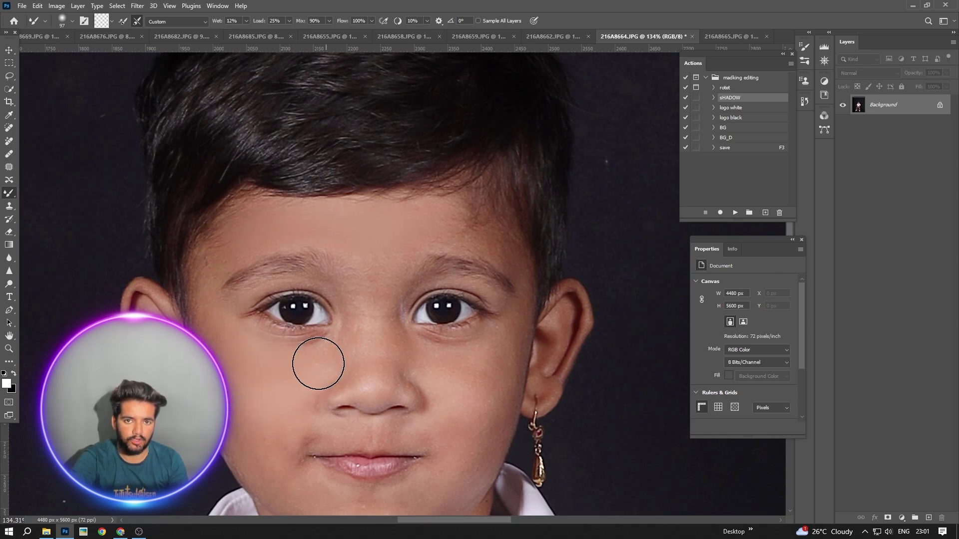
scroll(269, 420, down, 2)
key(bracketleft)
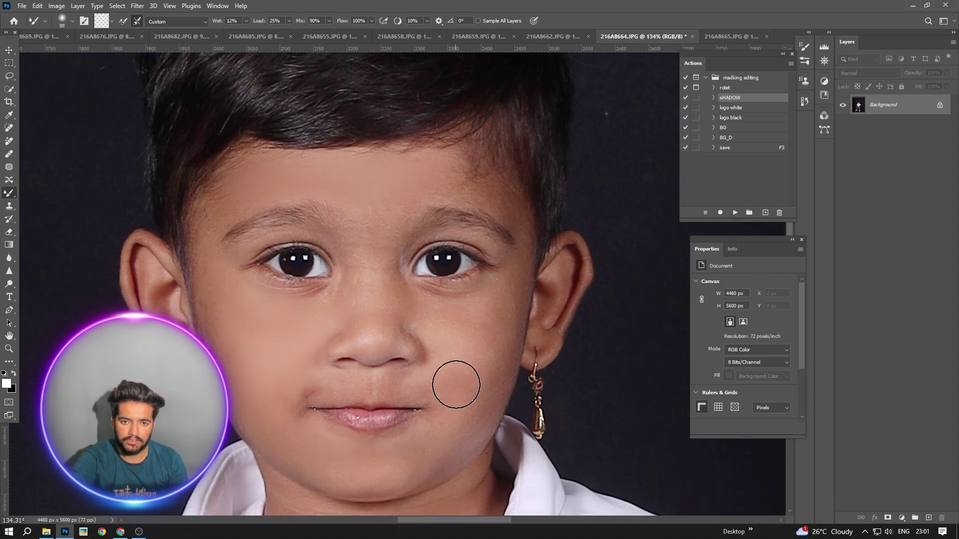
key(bracketleft)
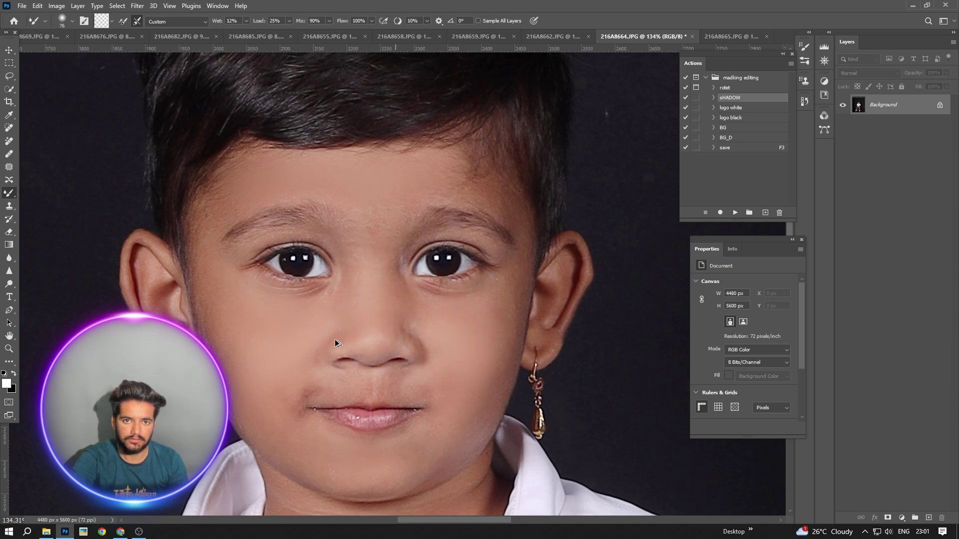
Smooth the skin on the boy's neck and upper chest with a Mixer Brush enlarged to about 166 px.
scroll(335, 343, down, 4)
scroll(403, 352, down, 2)
key(bracketright)
key(bracketright)
key(bracketright)
key(bracketright)
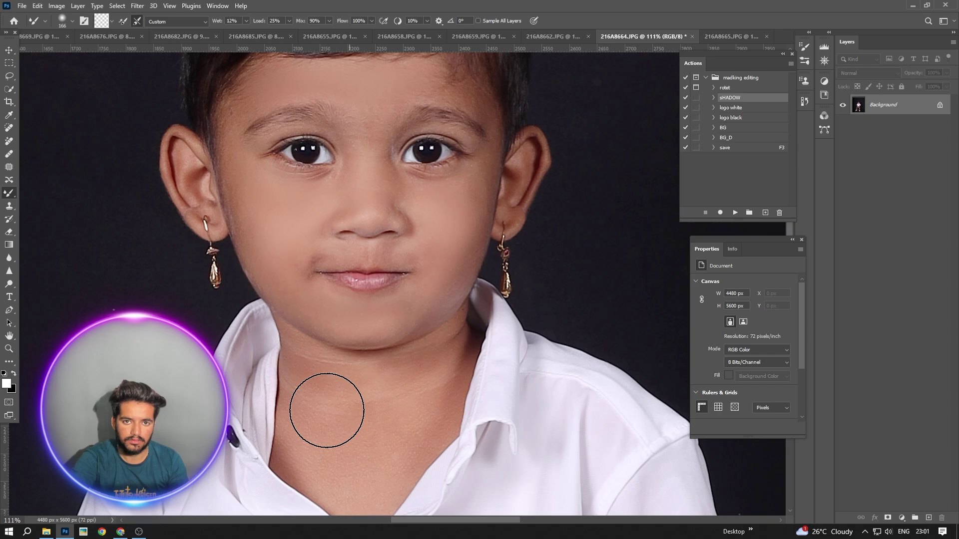
Smooth the dark backdrop and floor around the boy with the Mixer Brush enlarged to about 956 px.
scroll(421, 396, down, 8)
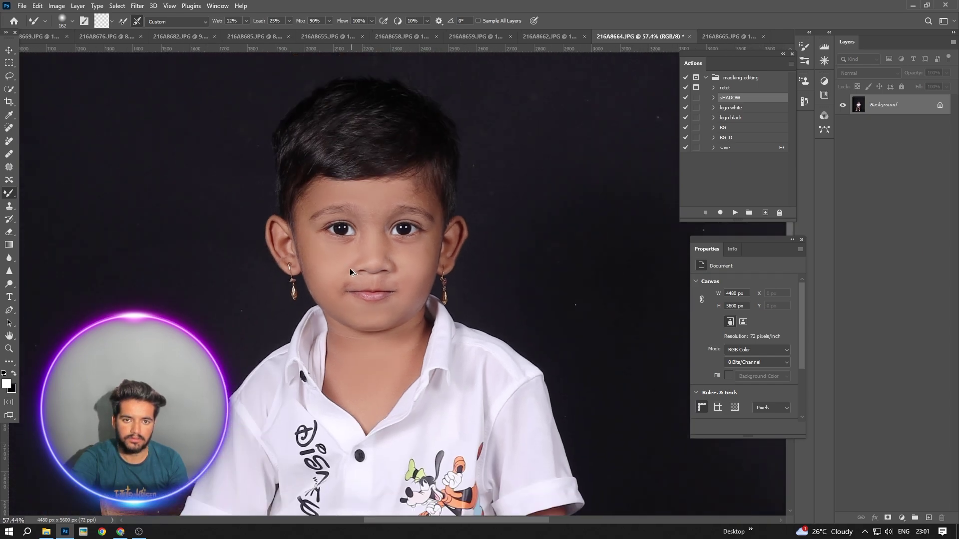
key(bracketright)
key(bracketright)
key(bracketright)
key(bracketright)
key(bracketright)
key(bracketright)
key(bracketright)
key(bracketright)
key(bracketright)
key(bracketright)
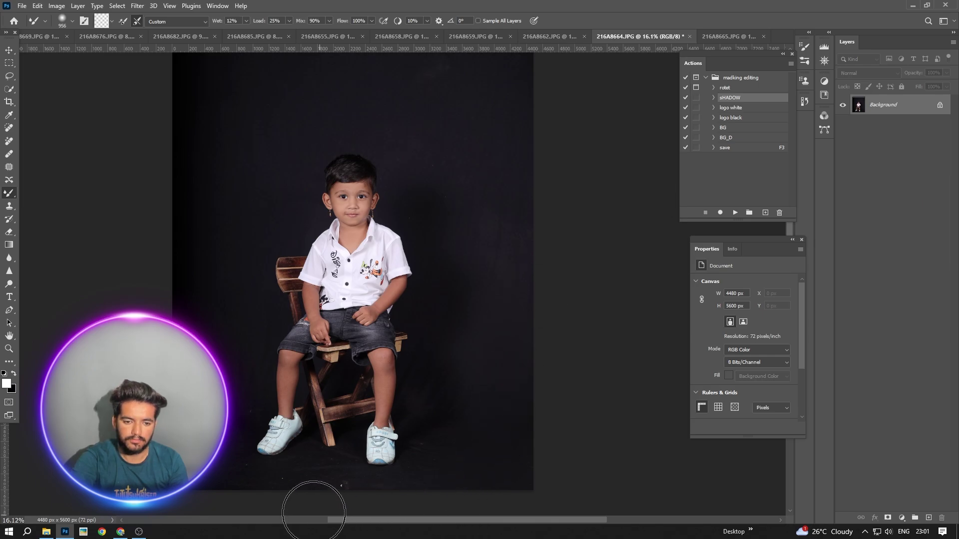
scroll(336, 100, down, 3)
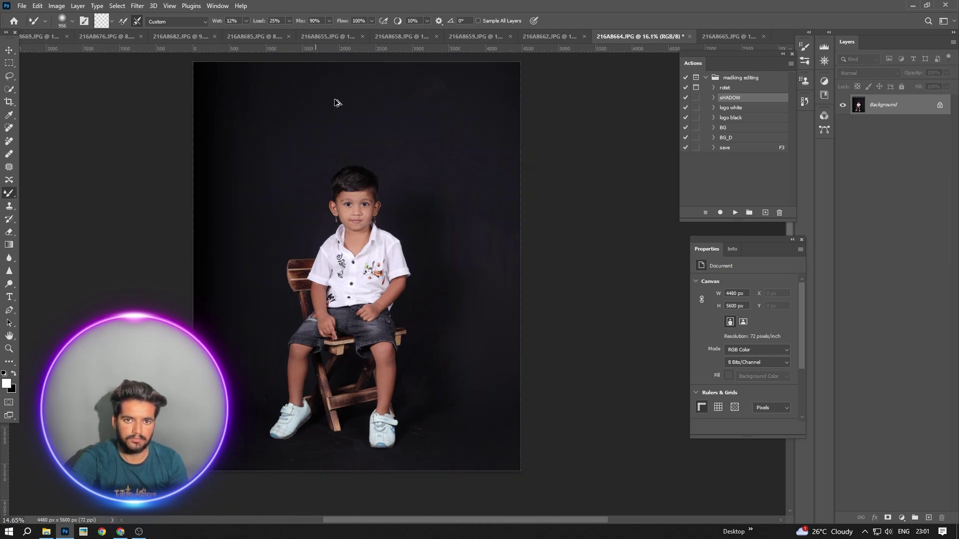
Select the boy and his chair with the Object Selection tool, enclosing them in a rectangle of about 2349 by 4392 px.
click(5, 90)
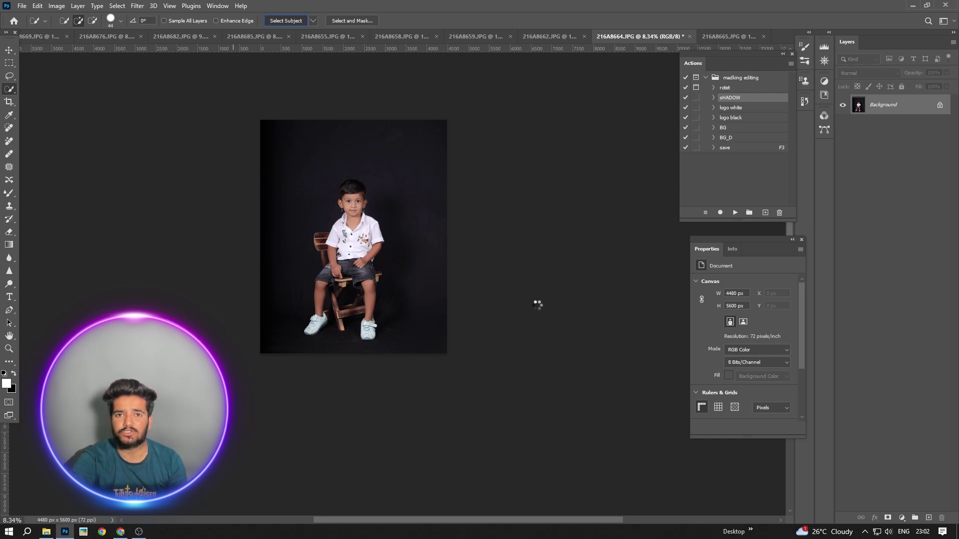
scroll(480, 289, down, 1)
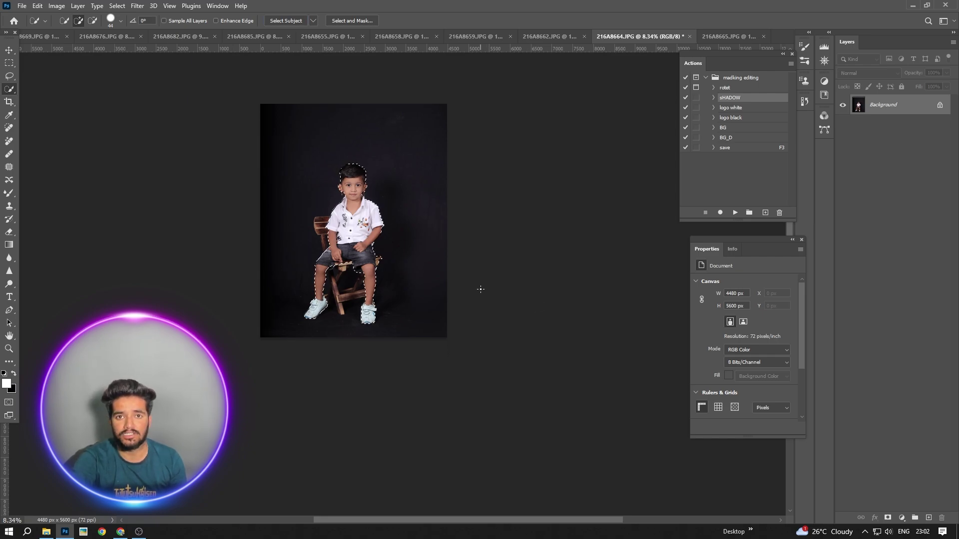
right_click(9, 89)
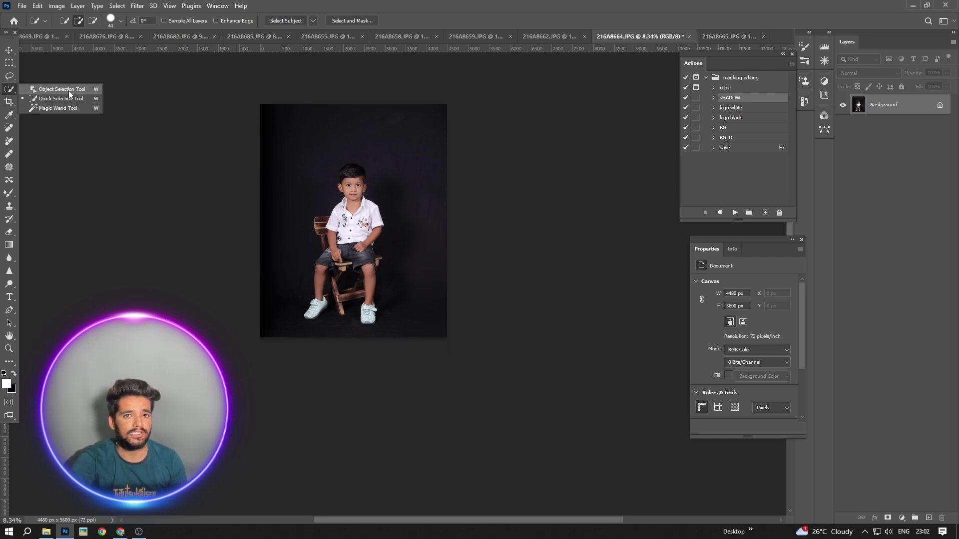
click(45, 89)
drag(380, 301, 389, 335)
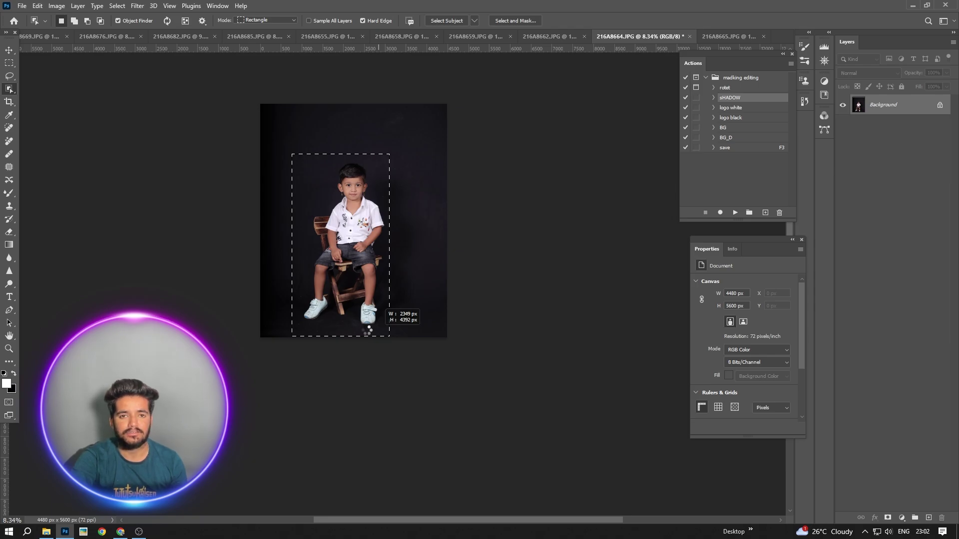
Add the chair's crossbar and rear legs between the boy's legs to the selection with the Quick Selection tool.
scroll(436, 223, up, 5)
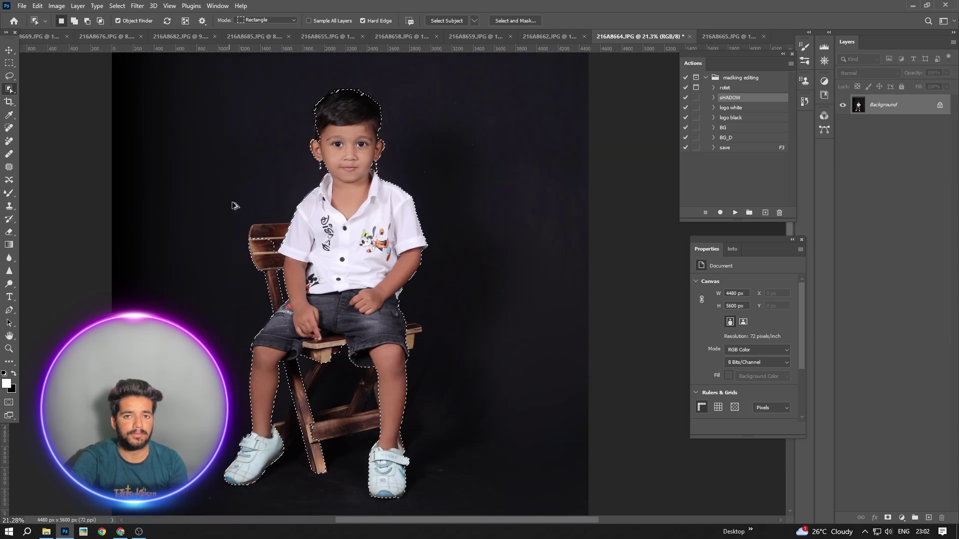
right_click(14, 92)
click(57, 98)
scroll(333, 253, up, 2)
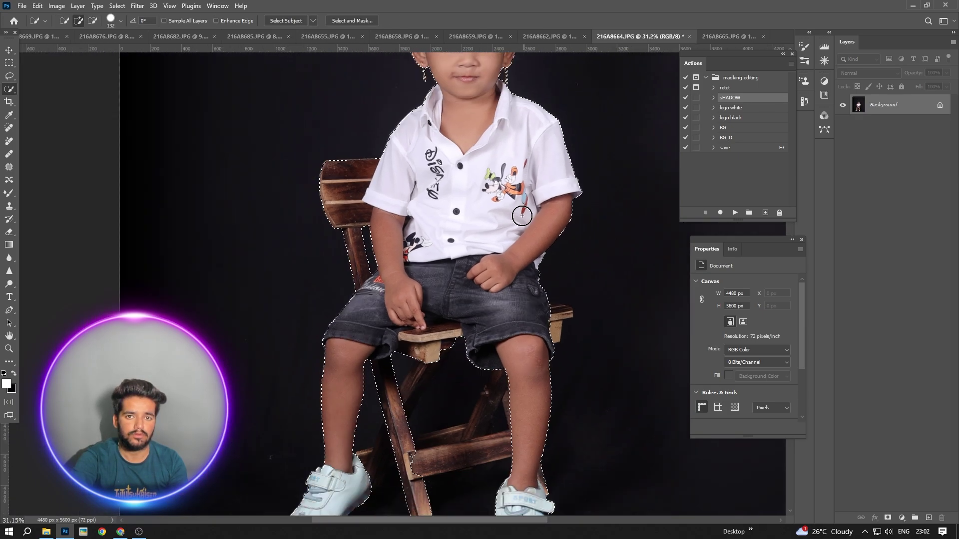
scroll(522, 212, down, 2)
scroll(422, 291, up, 2)
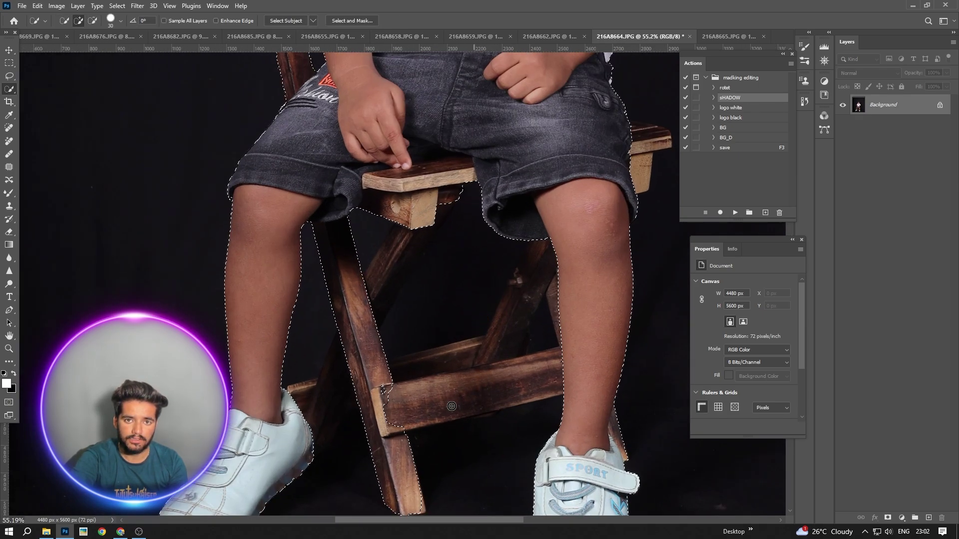
click(451, 368)
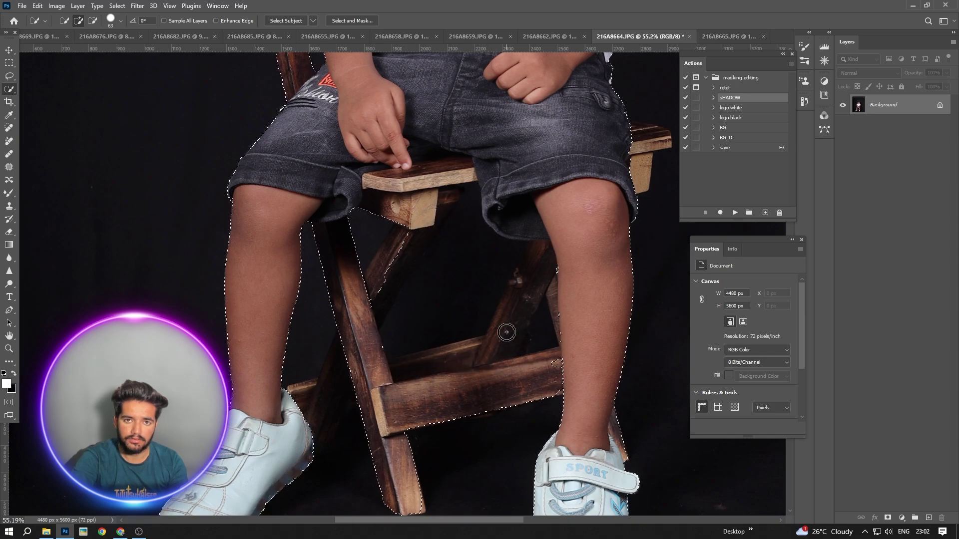
click(394, 242)
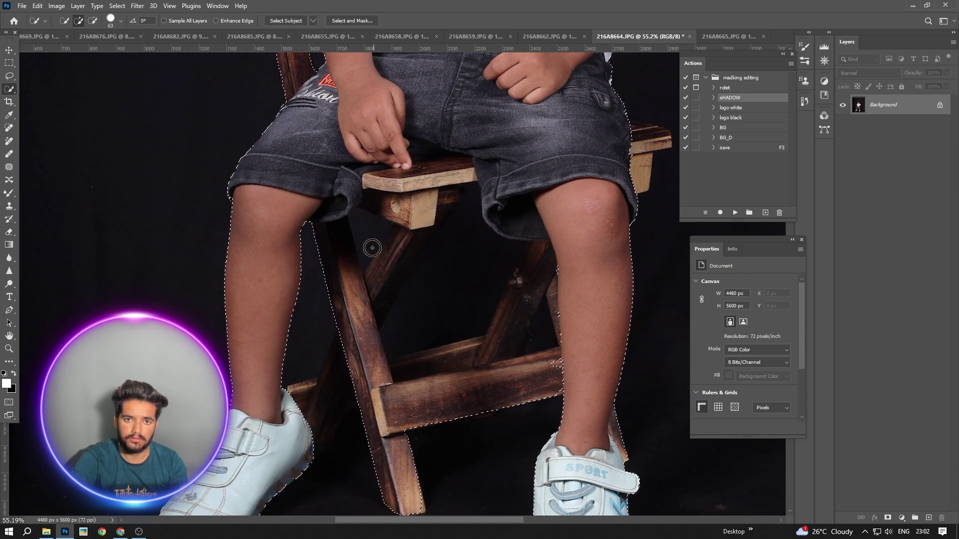
Add the seat end beside the boy's shorts to the selection and copy the selected boy and chair to a new layer.
scroll(499, 244, down, 2)
scroll(518, 303, up, 3)
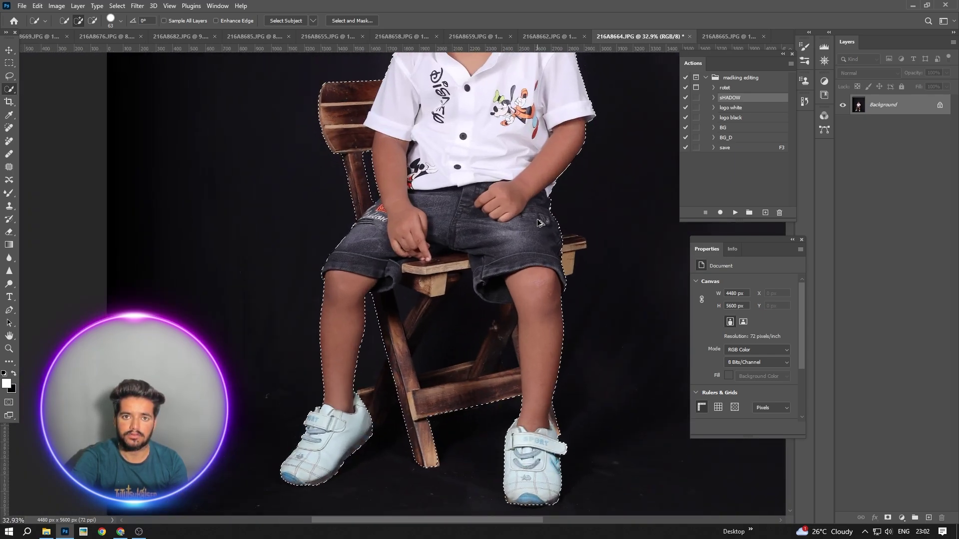
drag(524, 242, 556, 261)
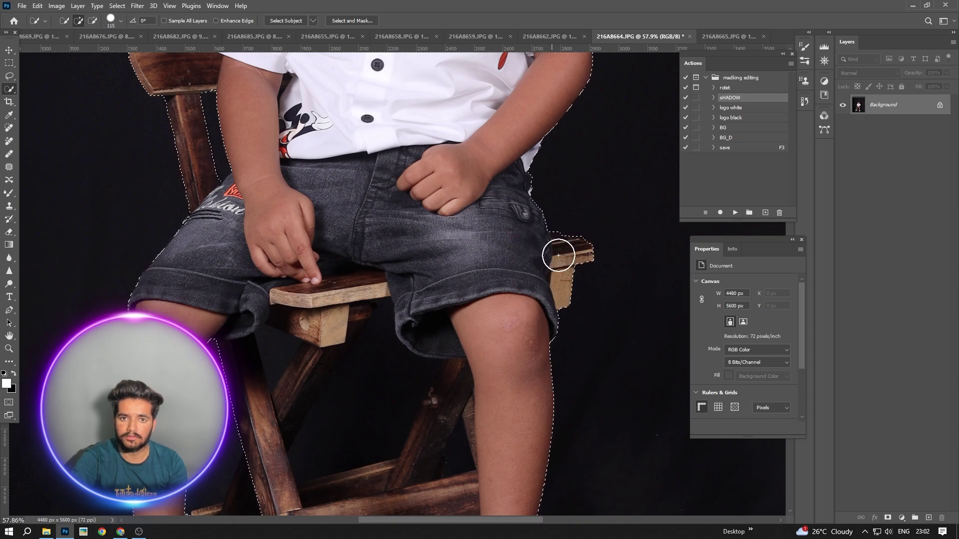
scroll(496, 304, down, 6)
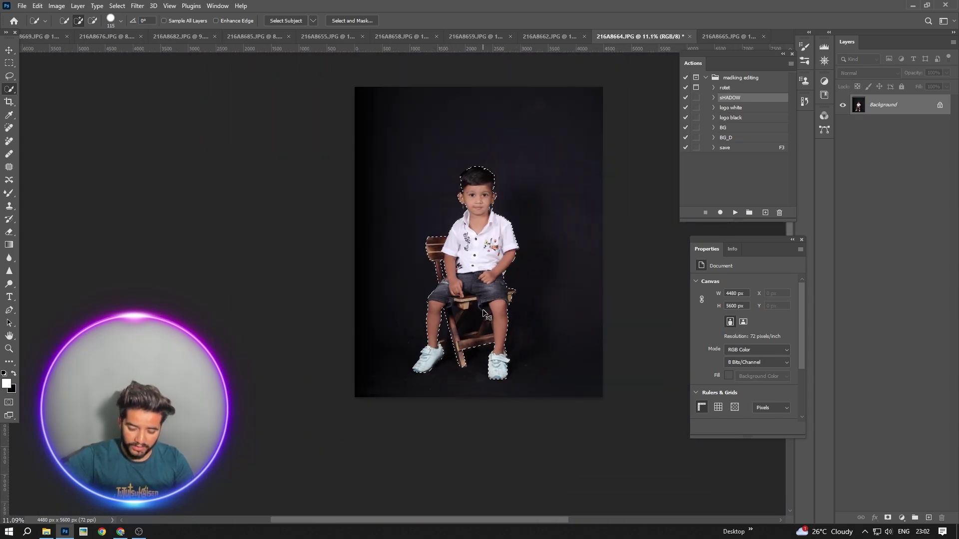
key(ctrl+j)
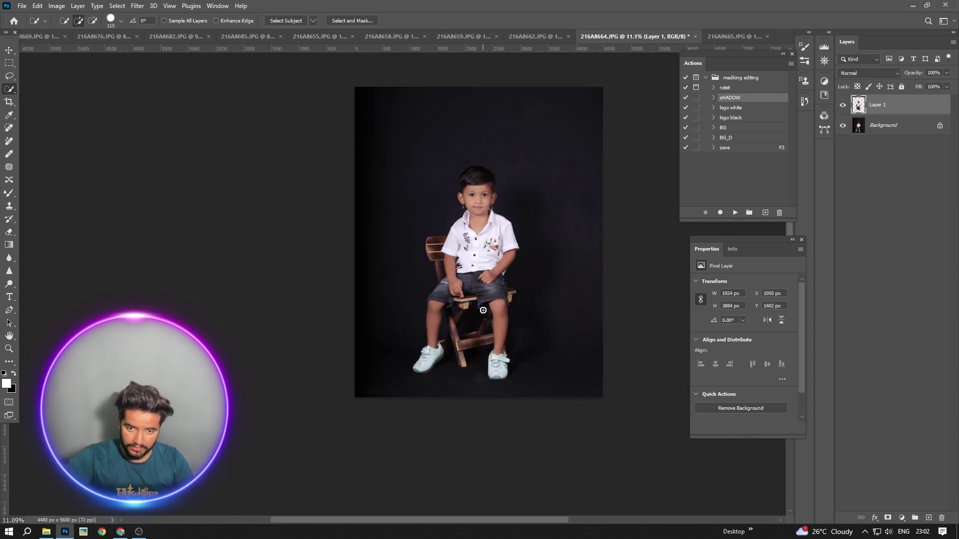
Place the neon Happy Birthday heart picture from the png background folder over the portrait, scaled to about 857%.
click(51, 534)
scroll(328, 357, down, 15)
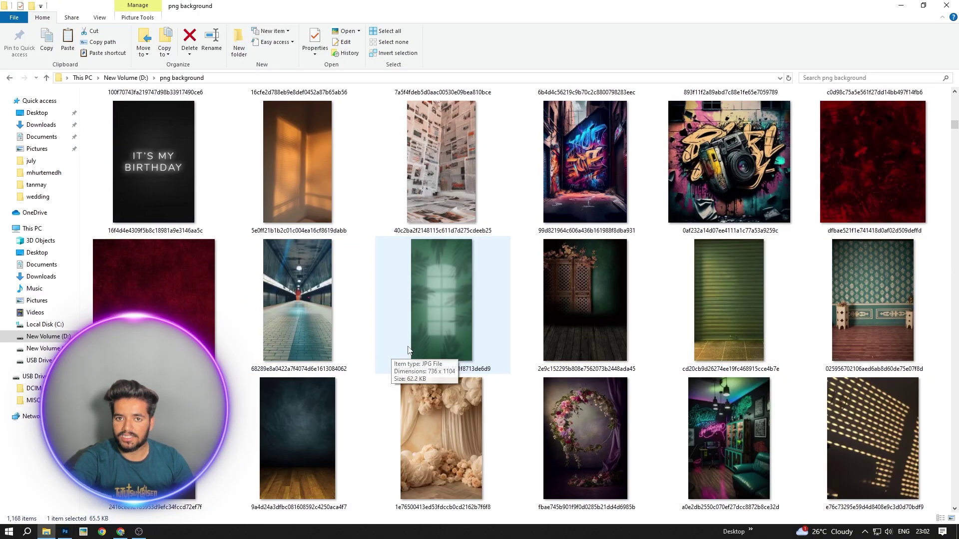
scroll(408, 349, down, 15)
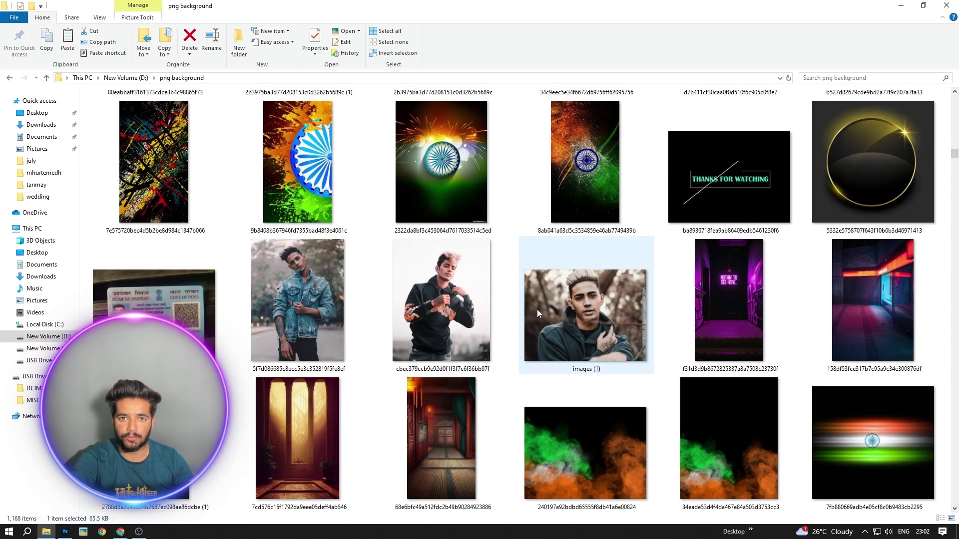
scroll(537, 310, down, 15)
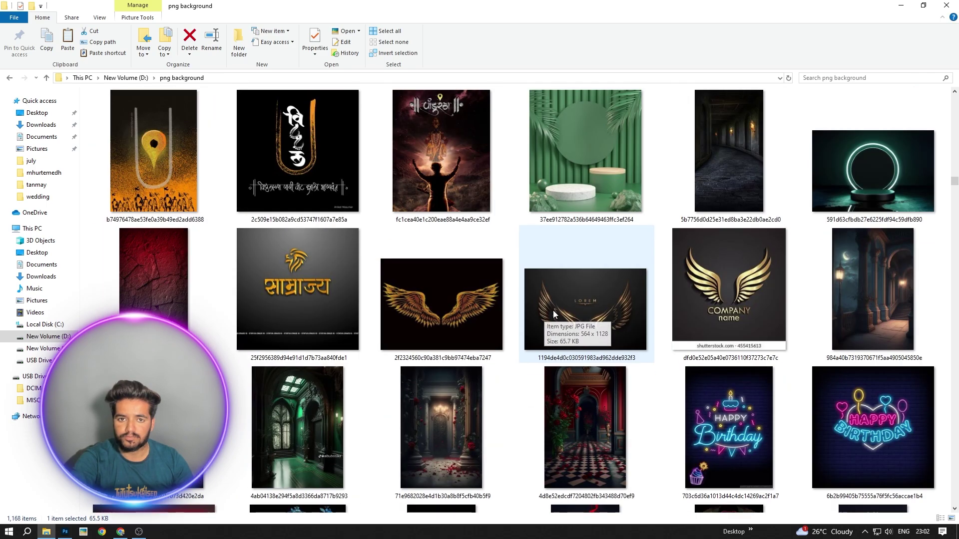
drag(883, 452, 493, 87)
drag(478, 260, 470, 379)
mouse_move(494, 329)
mouse_down()
mouse_move(493, 312)
mouse_move(494, 323)
mouse_up()
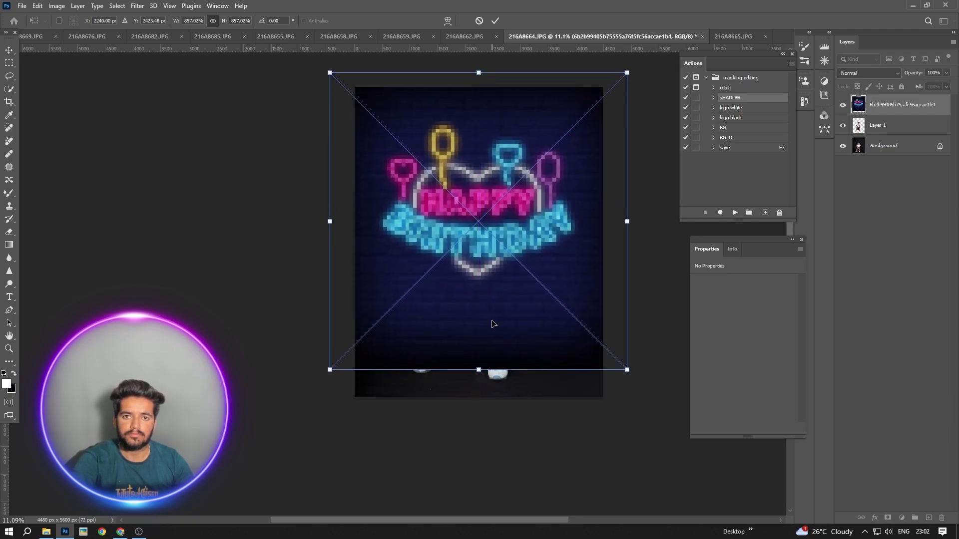
key(Return)
Move the neon Happy Birthday layer below the boy's cutout layer and set its opacity to 42%.
key(w)
drag(855, 113, 894, 136)
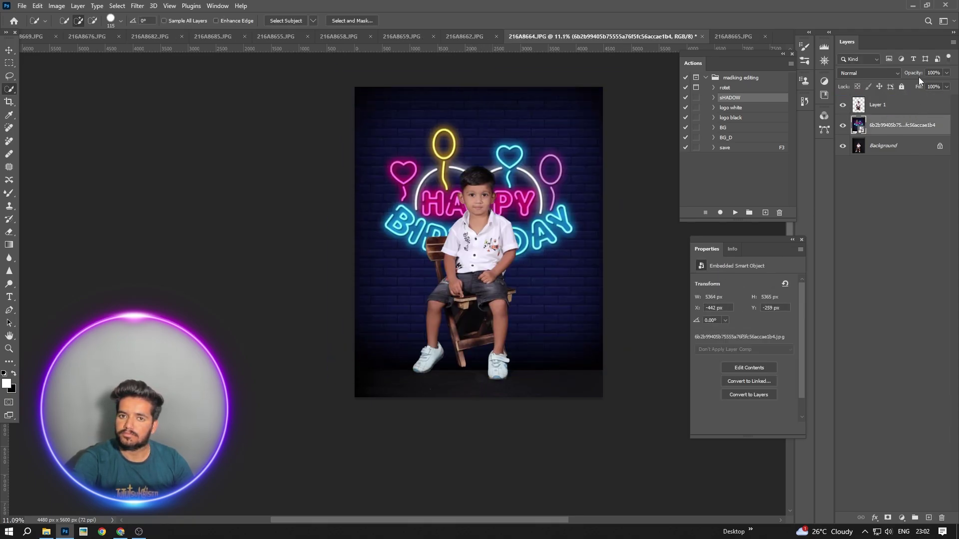
mouse_move(894, 73)
mouse_down()
mouse_move(916, 81)
mouse_move(903, 68)
mouse_up()
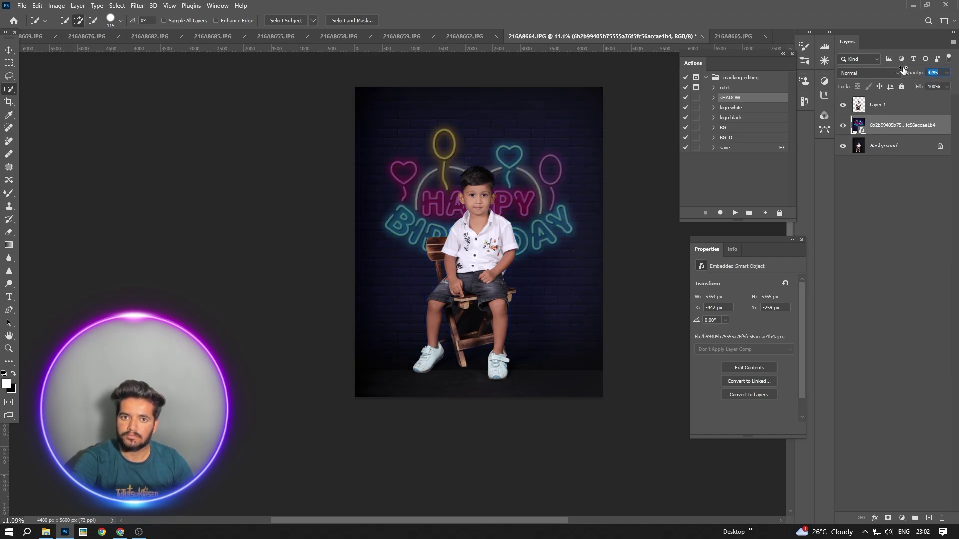
Rasterize the neon Happy Birthday layer and erase its lower part around the floor and chair legs with a soft Eraser about 1760 px wide.
click(12, 232)
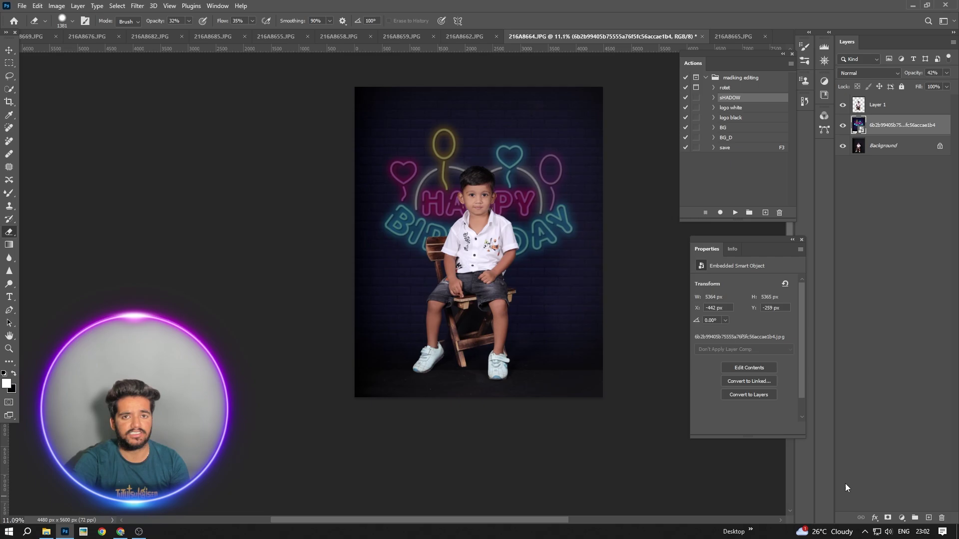
drag(434, 365, 445, 360)
click(632, 356)
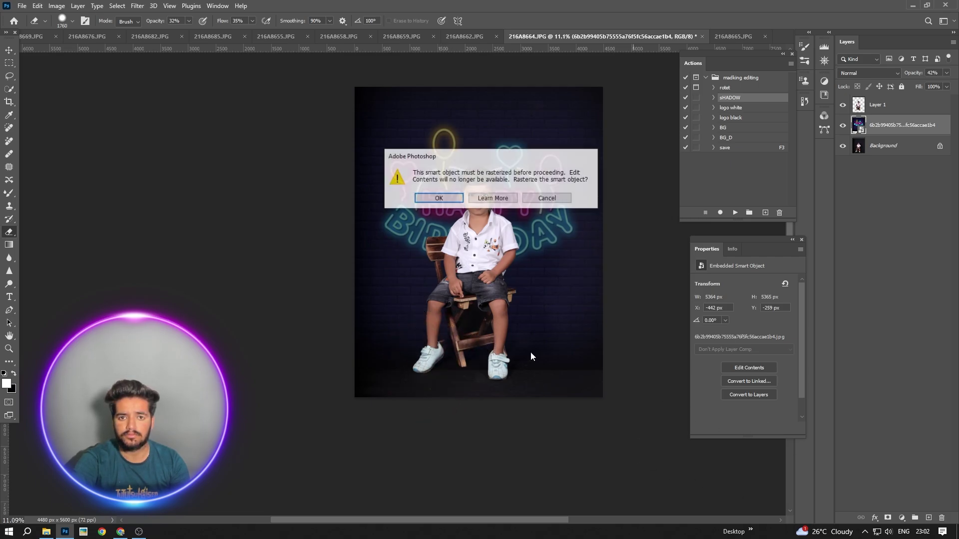
click(450, 205)
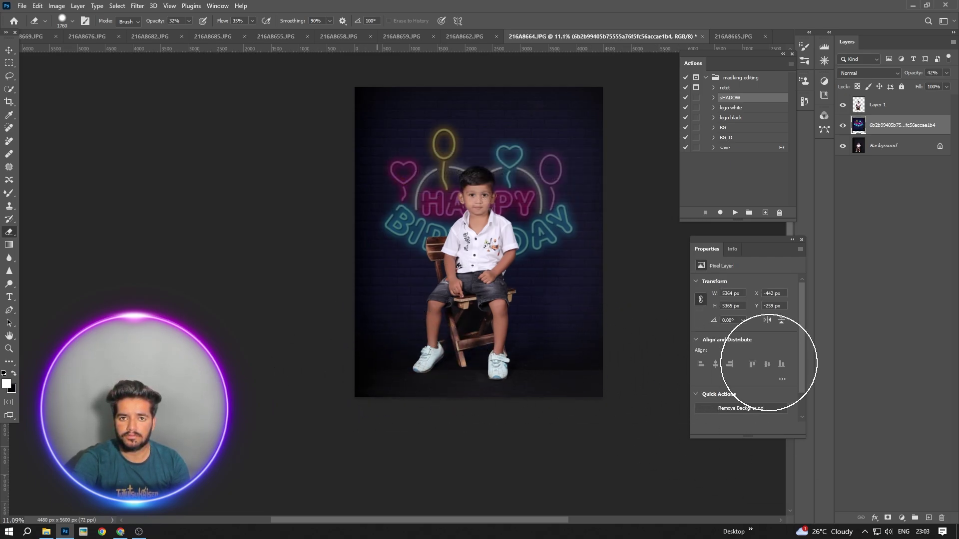
mouse_move(470, 344)
mouse_down()
mouse_move(474, 267)
mouse_move(465, 312)
mouse_up()
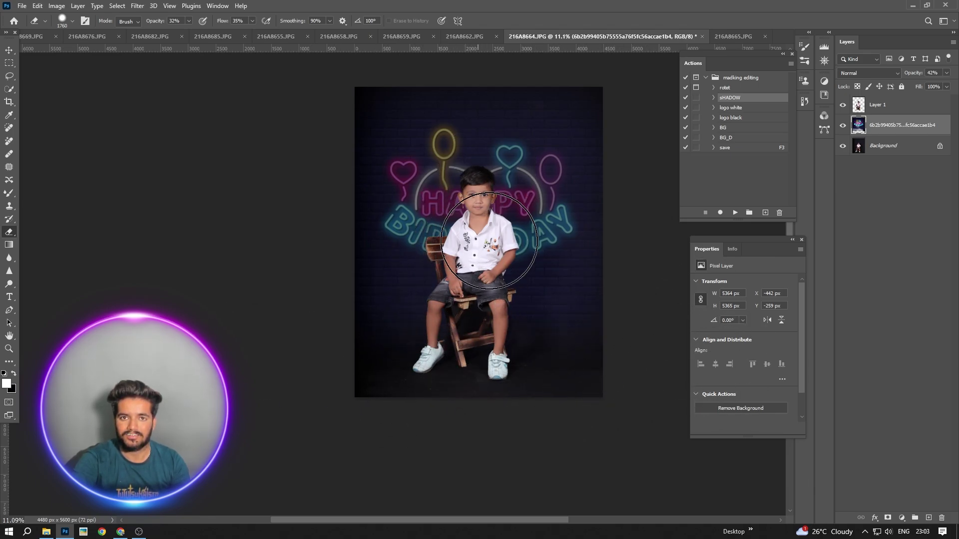
Merge the visible layers and apply the Camera Raw Filter with its last used settings.
right_click(906, 146)
click(881, 254)
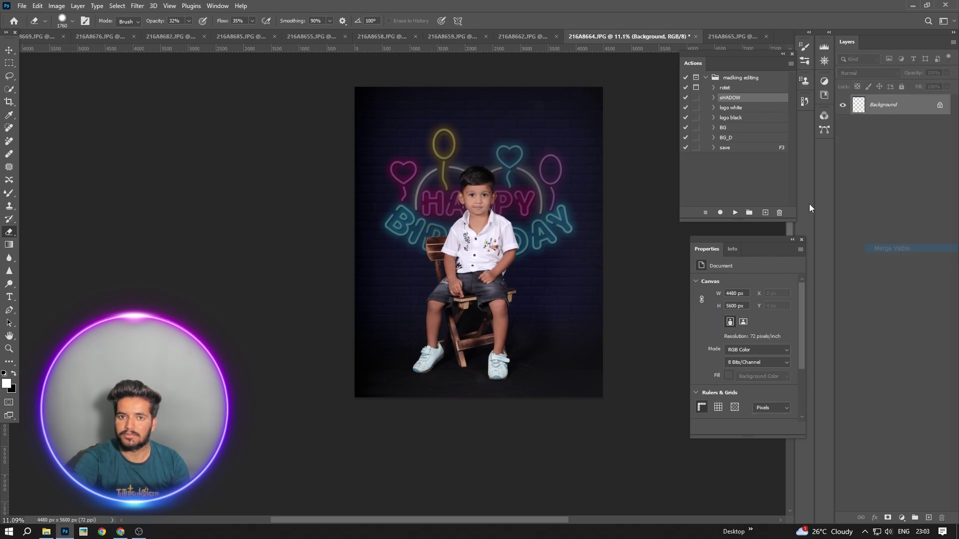
click(143, 5)
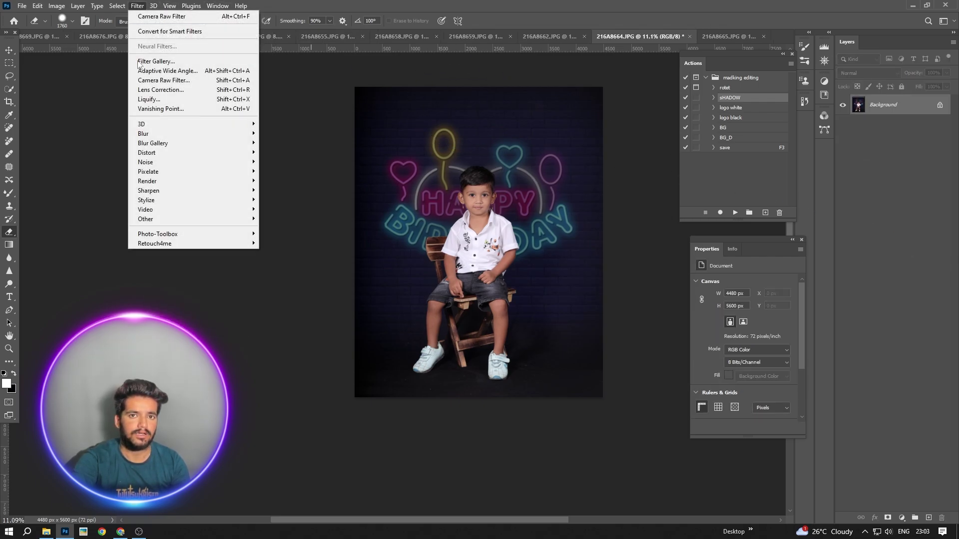
click(195, 16)
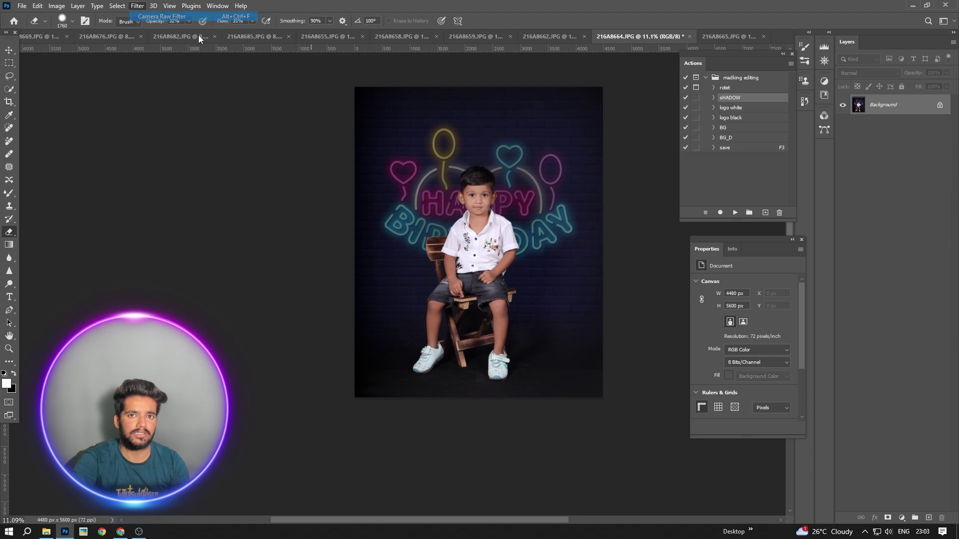
Add a Selective Color adjustment with Yellow at +11% for the Neutrals and merge it into the portrait.
click(903, 517)
click(914, 512)
click(753, 293)
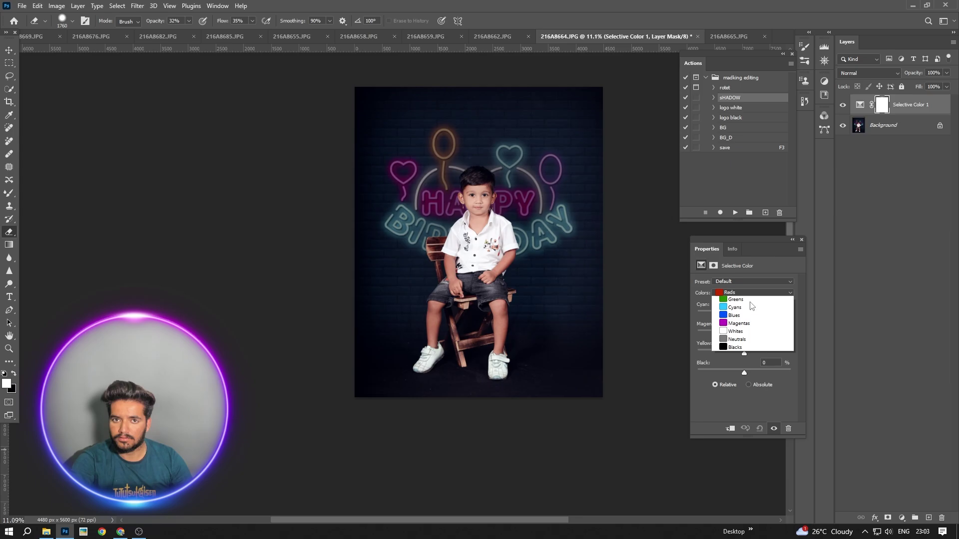
click(739, 339)
drag(745, 354, 749, 363)
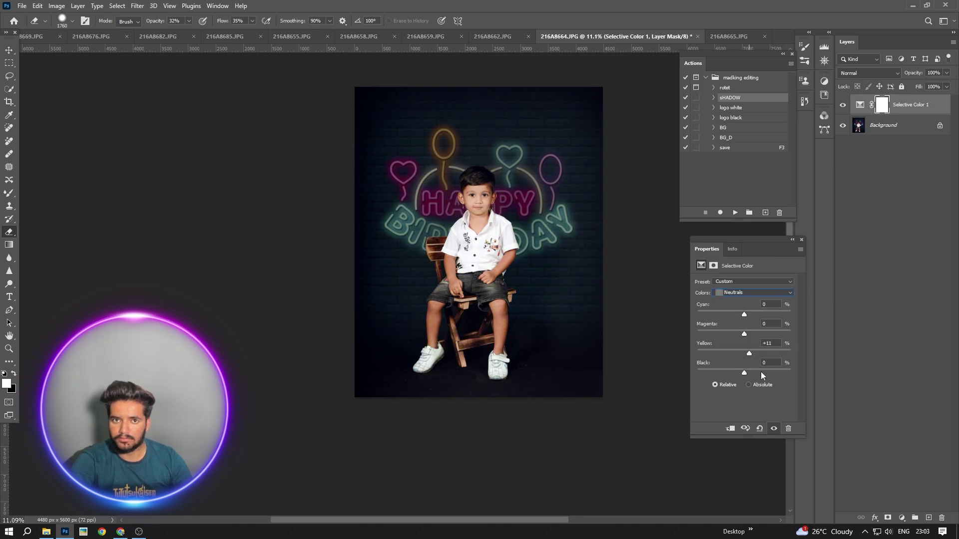
right_click(904, 132)
click(894, 230)
Run the logo white action to add the studio logo and merge it into the portrait.
click(746, 114)
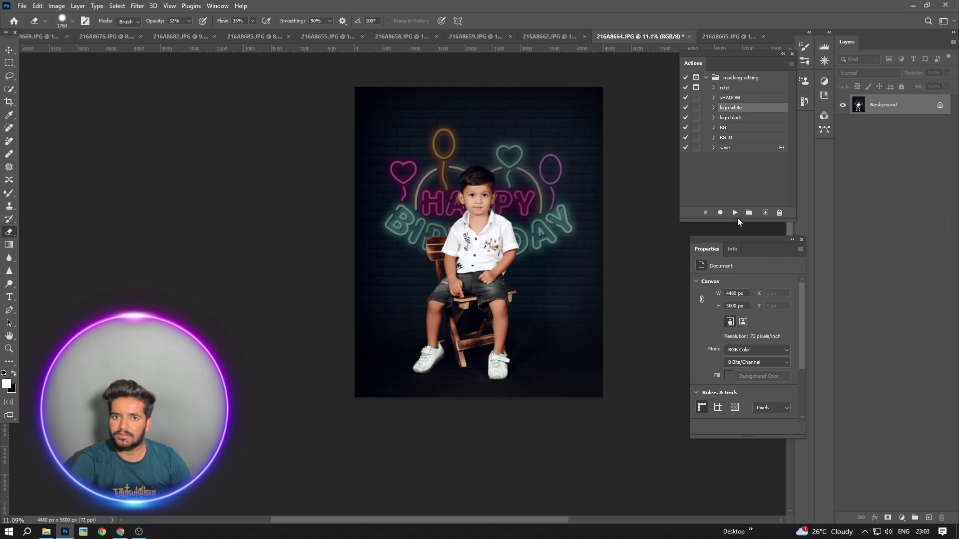
click(734, 213)
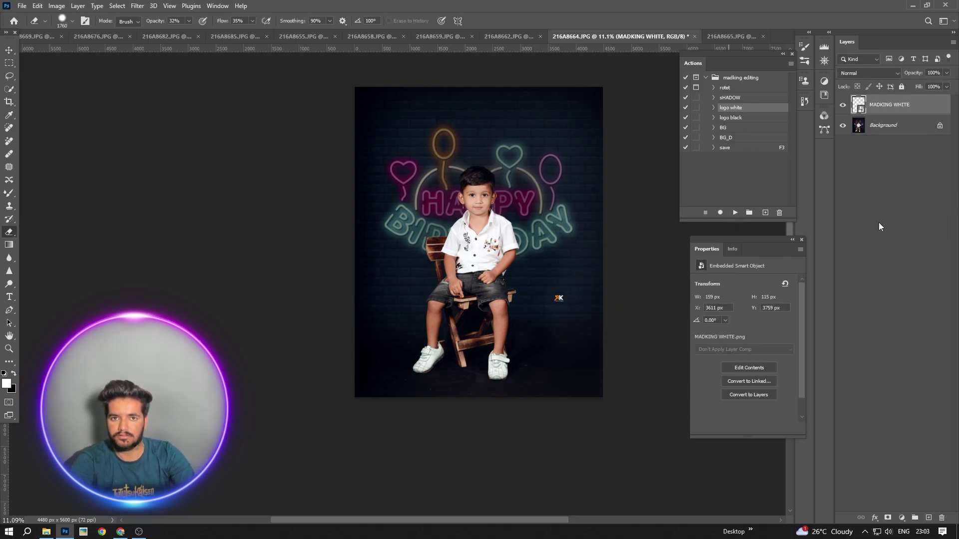
right_click(902, 122)
click(894, 221)
Run the save action on the finished birthday portrait and close its document.
click(736, 148)
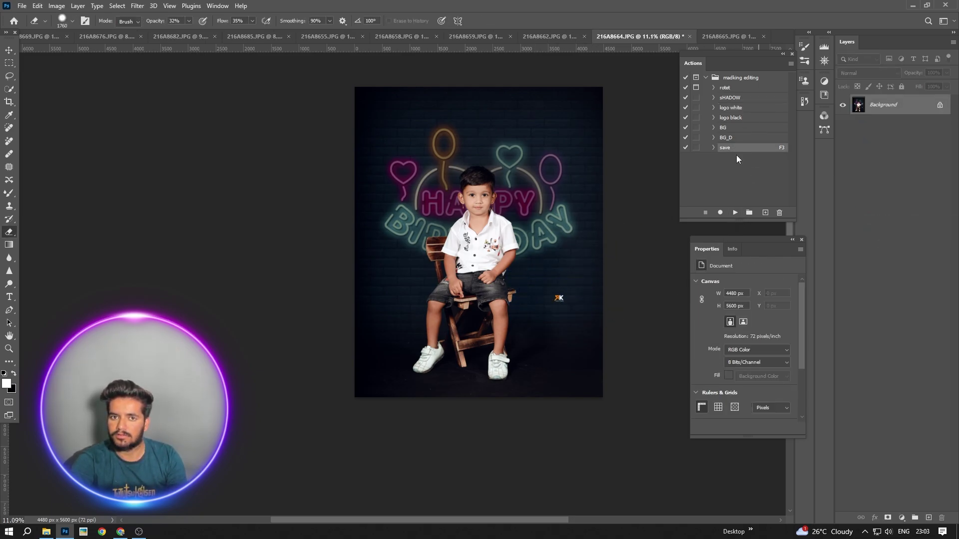
click(735, 212)
click(692, 36)
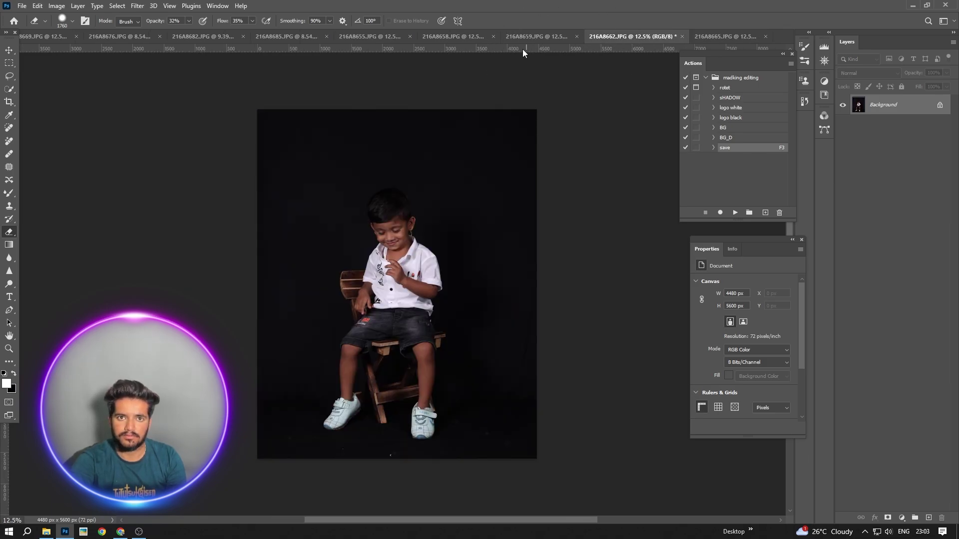
Run the sHADOW action on the standing portrait 216A8659.JPG and merge the resulting layers.
click(515, 38)
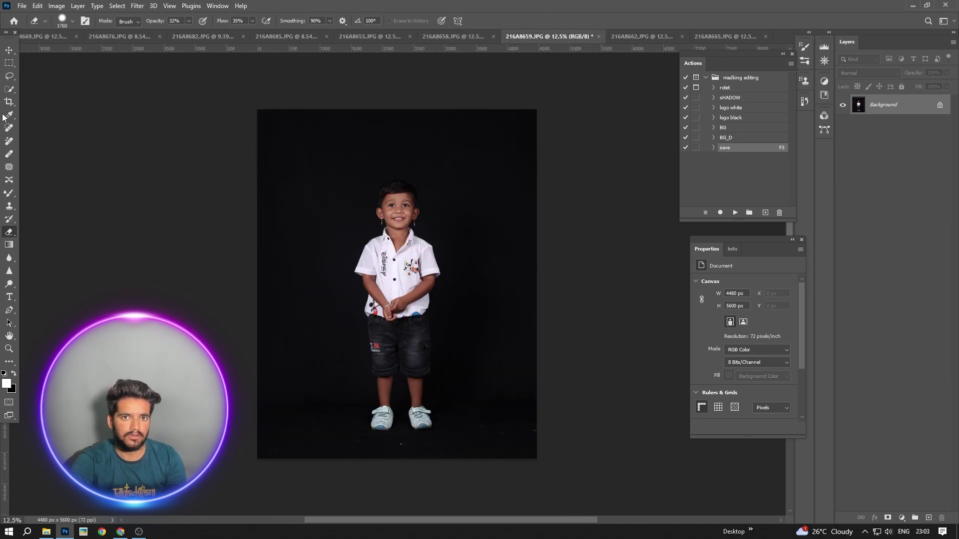
click(738, 98)
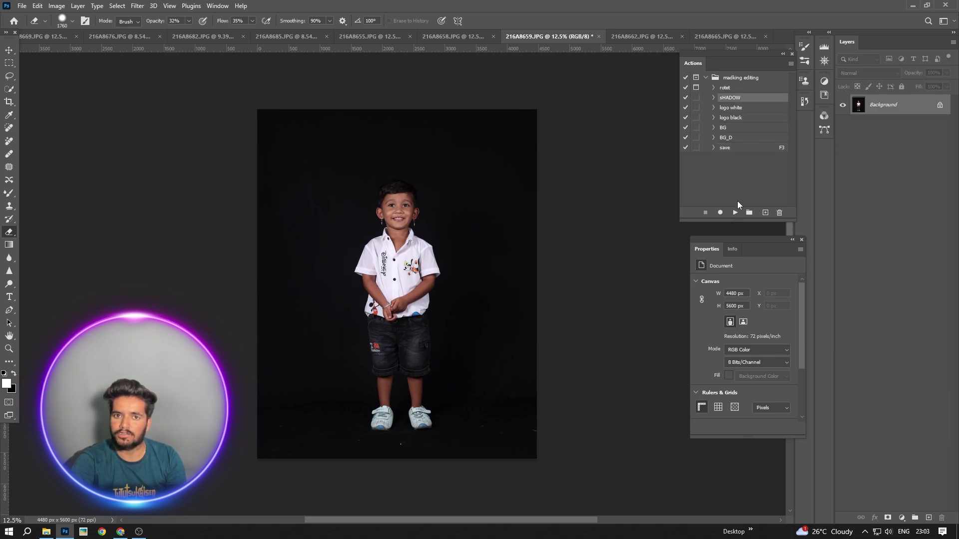
click(735, 213)
right_click(901, 135)
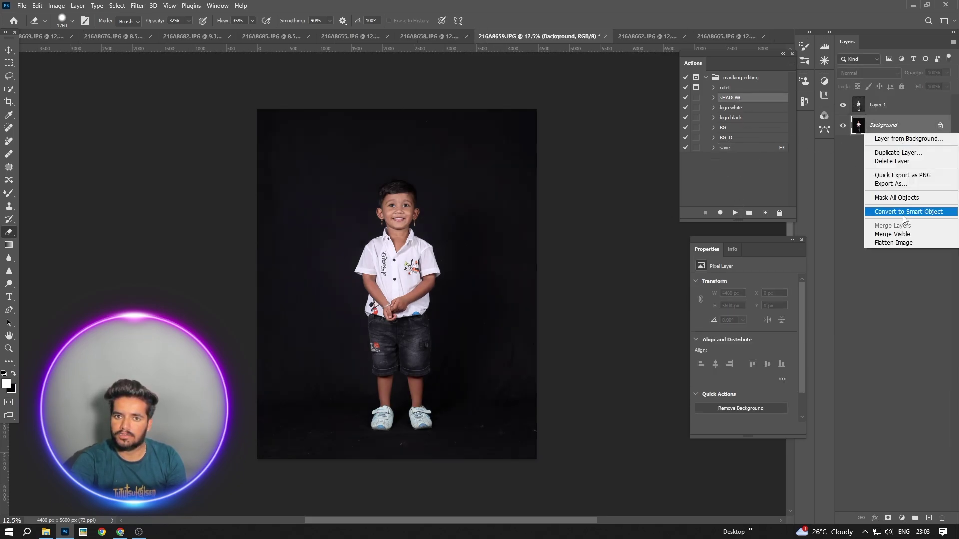
click(849, 242)
Smooth the skin on the boy's forehead and cheeks and around his mouth with the Mixer Brush.
click(12, 196)
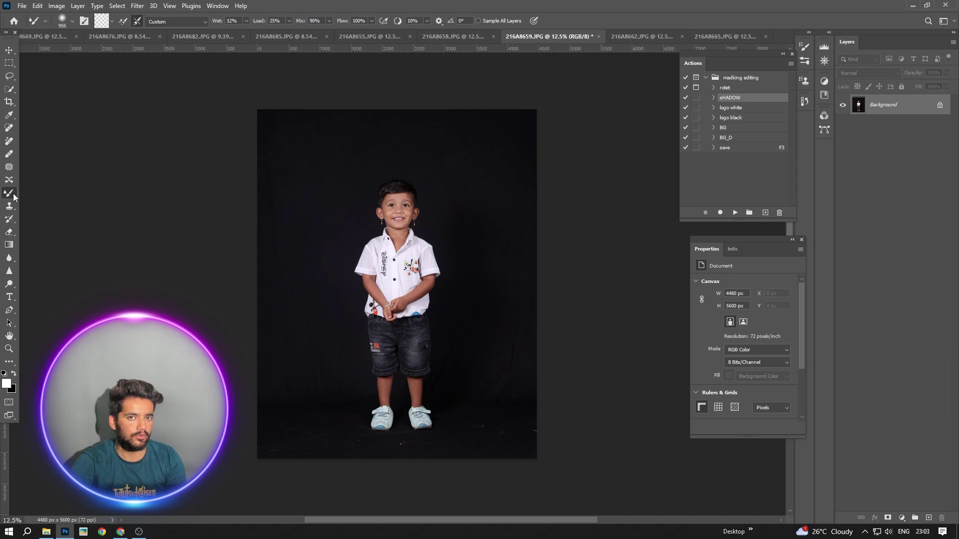
scroll(412, 223, up, 10)
mouse_move(294, 227)
mouse_down()
mouse_move(268, 176)
mouse_move(84, 229)
mouse_up()
scroll(250, 279, down, 7)
drag(342, 232, 317, 235)
drag(303, 225, 280, 230)
scroll(300, 225, up, 3)
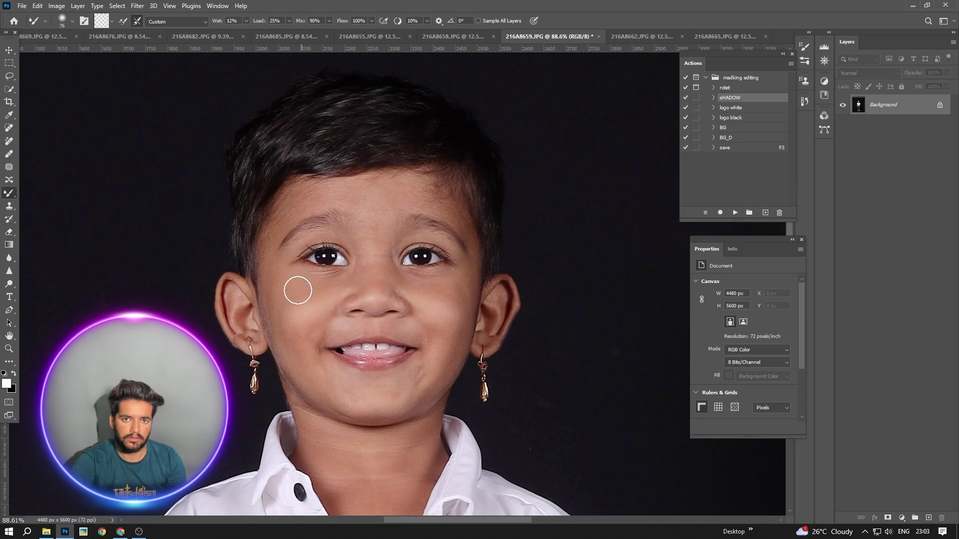
drag(293, 307, 305, 306)
drag(337, 383, 321, 379)
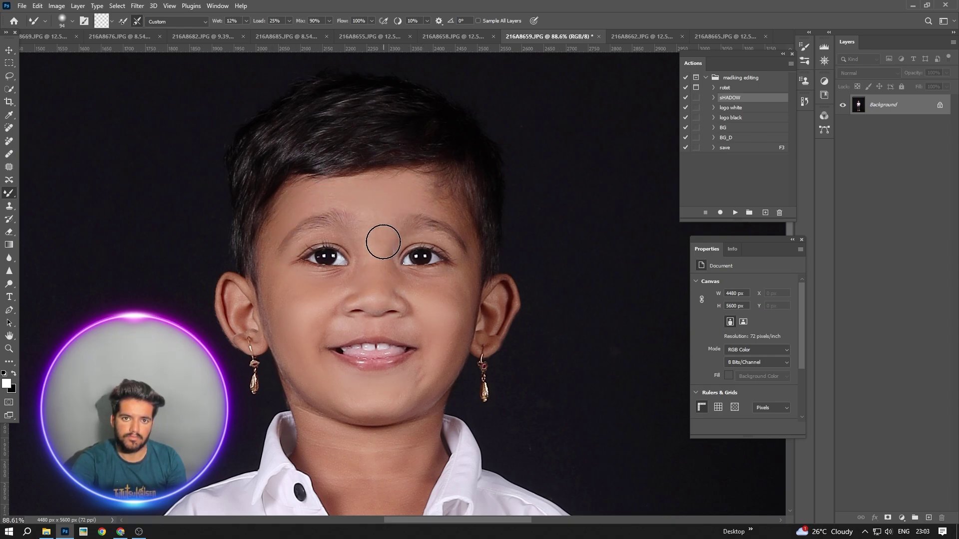
Smooth the skin on the boy's chin and neck with a larger Mixer Brush.
scroll(431, 284, down, 2)
drag(343, 316, 411, 306)
scroll(411, 306, down, 2)
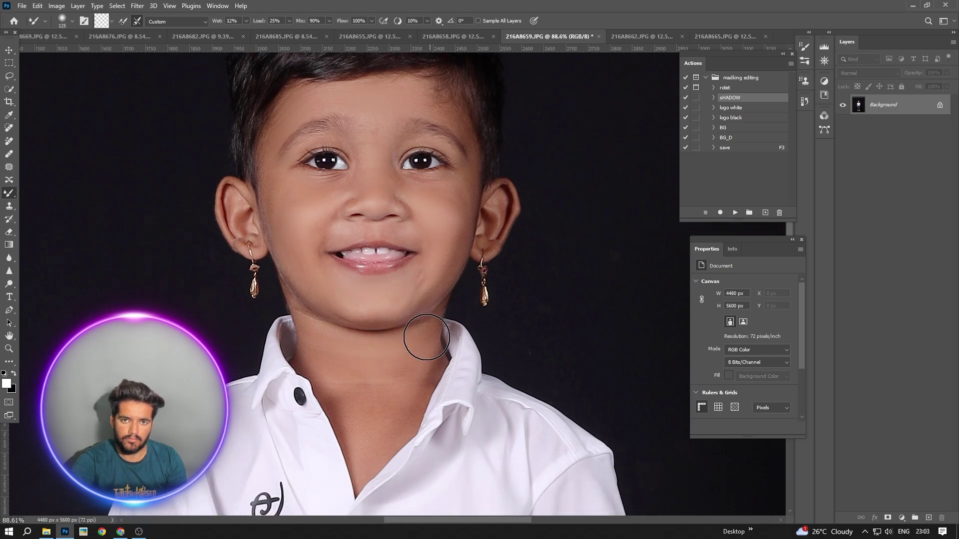
Select the whole standing boy using Select Subject.
scroll(369, 290, down, 8)
scroll(368, 290, down, 3)
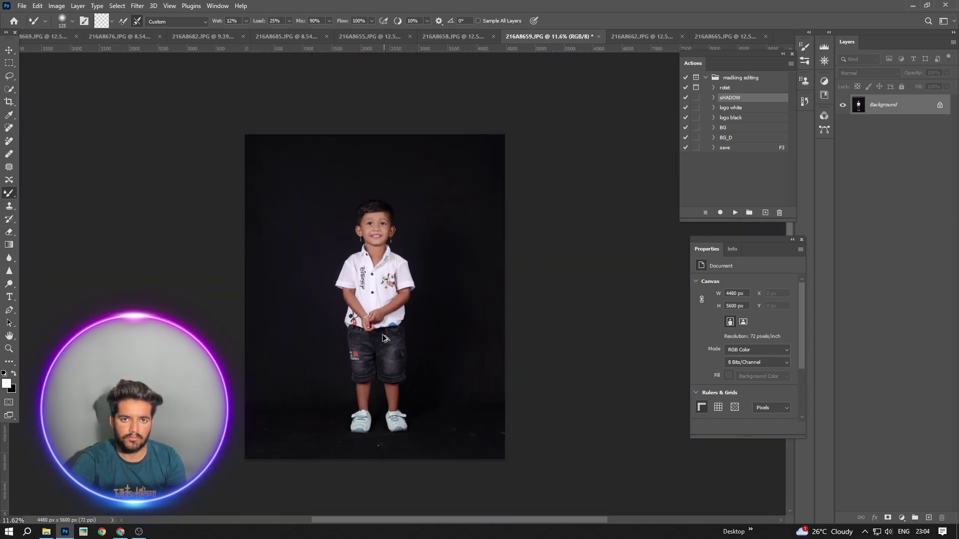
click(11, 89)
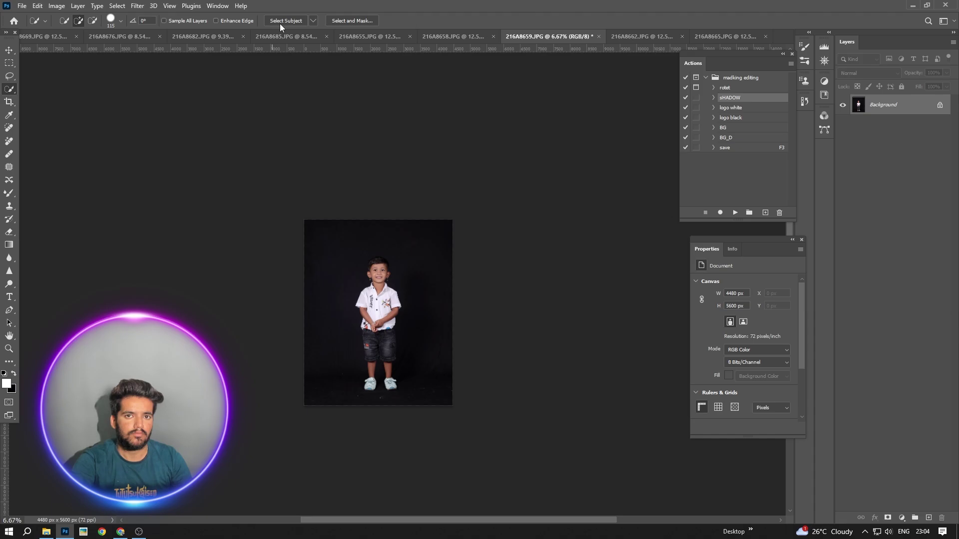
Browse the png background folder in File Explorer and pick the red and teal neon-lit room picture 27197709c844bf0cb09d453509c8bb69.
click(46, 532)
scroll(440, 389, down, 5)
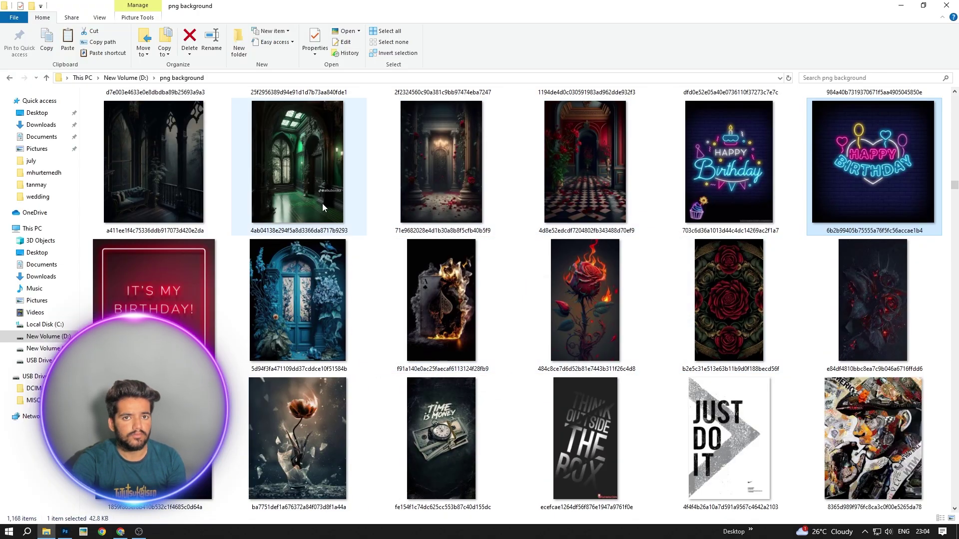
scroll(539, 325, down, 15)
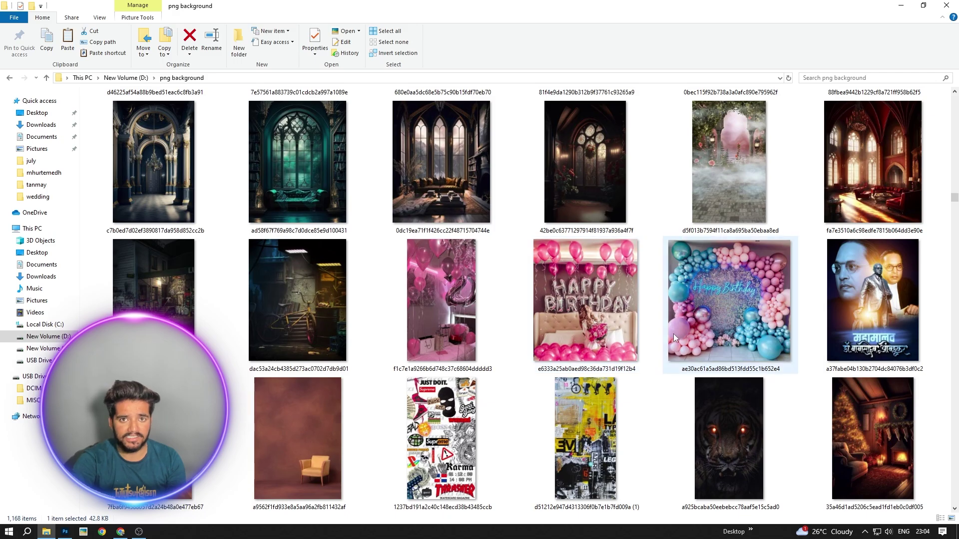
scroll(673, 334, down, 15)
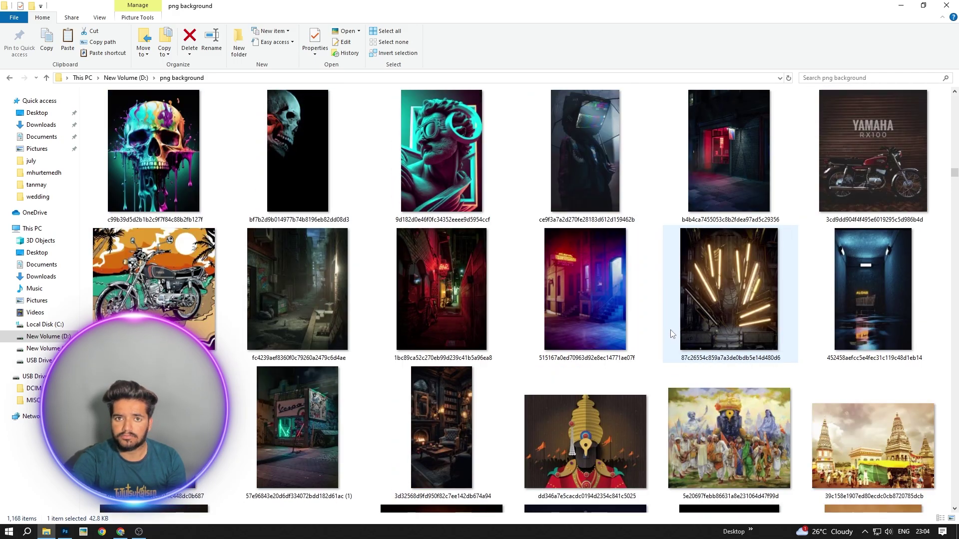
scroll(672, 330, down, 15)
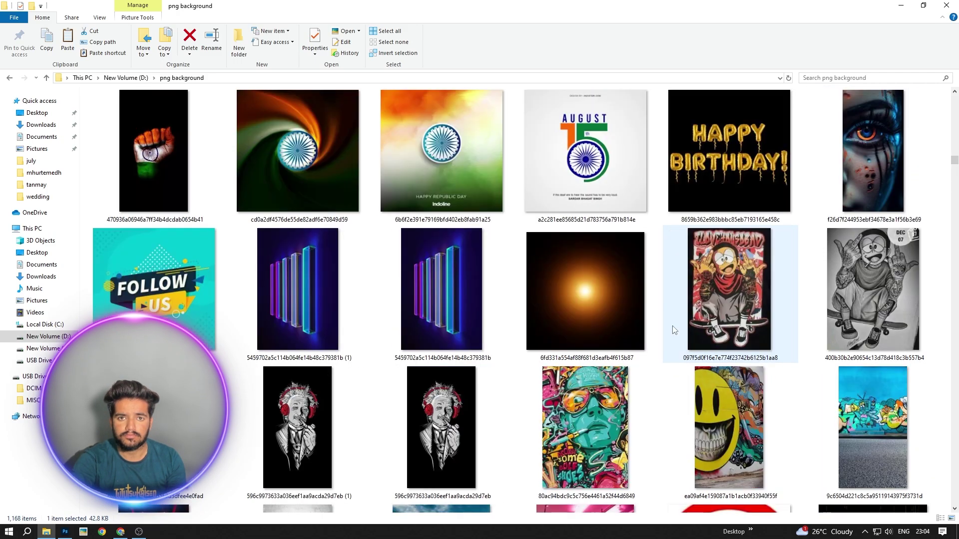
scroll(672, 330, down, 5)
scroll(673, 329, up, 5)
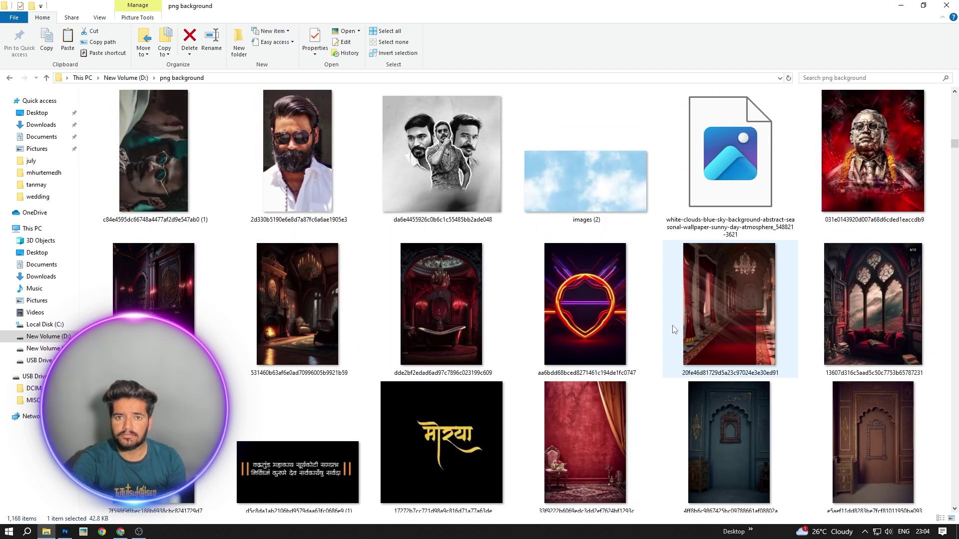
scroll(661, 274, up, 8)
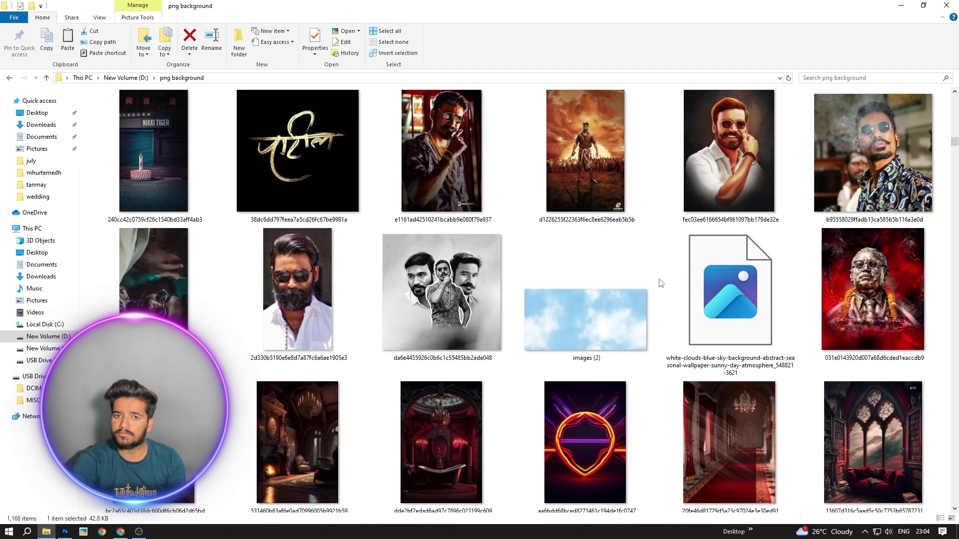
scroll(569, 227, up, 15)
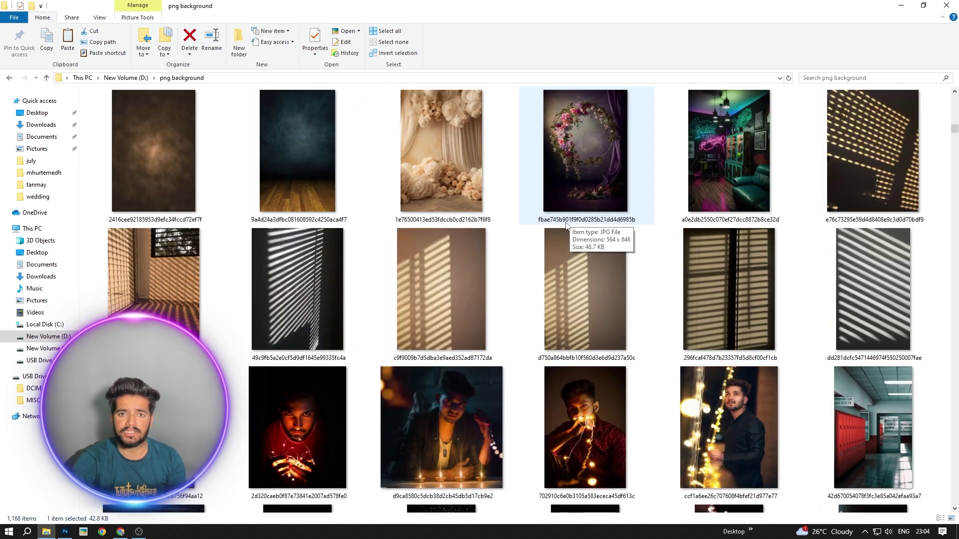
scroll(567, 227, up, 20)
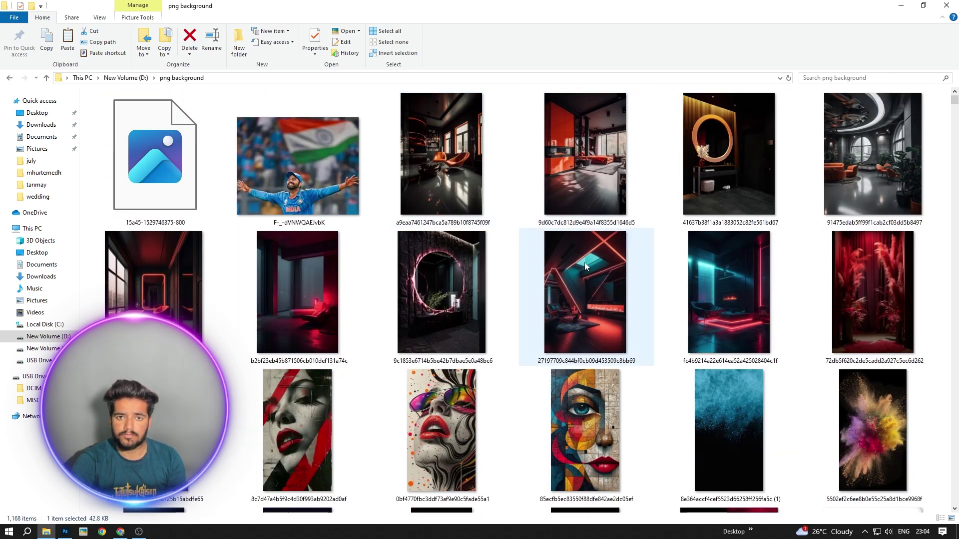
click(604, 310)
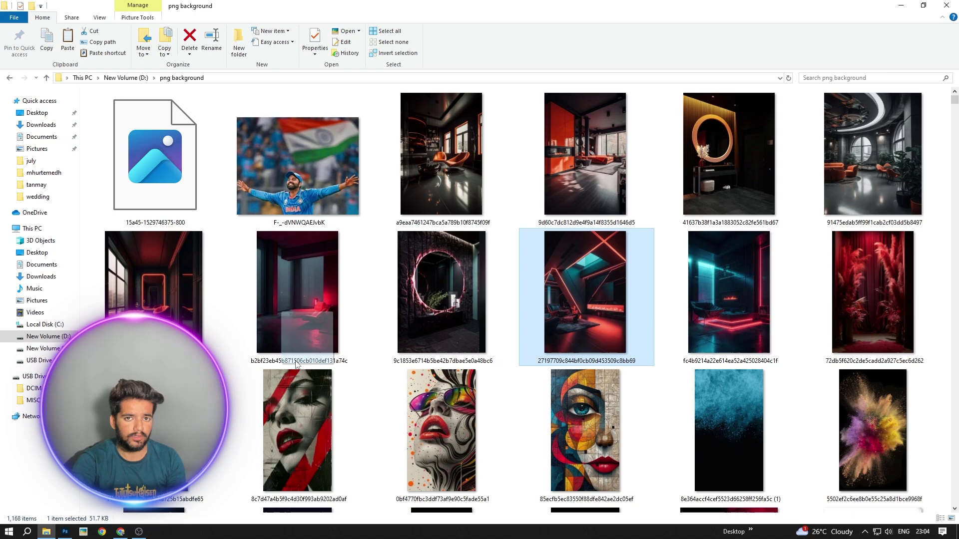
Return to Photoshop and copy the selected boy to a new layer.
click(65, 532)
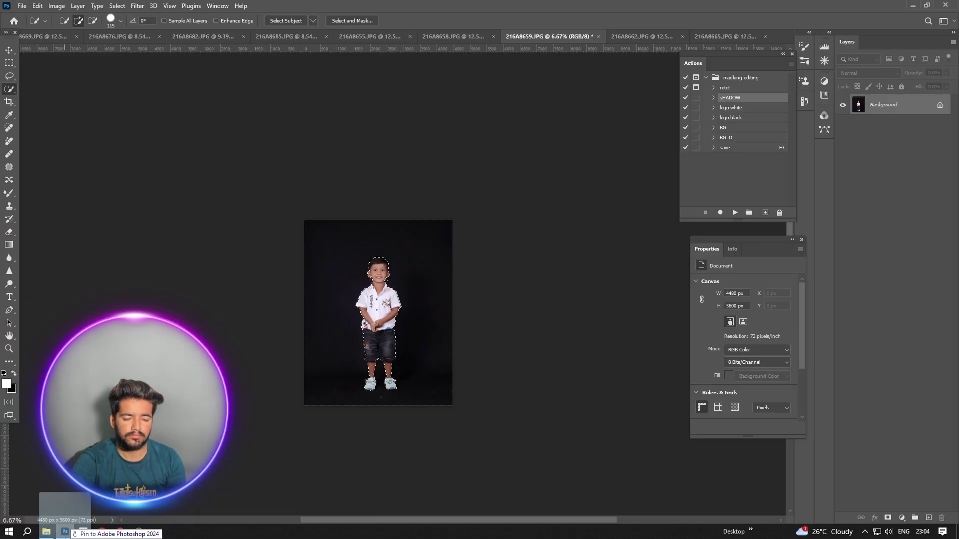
click(591, 246)
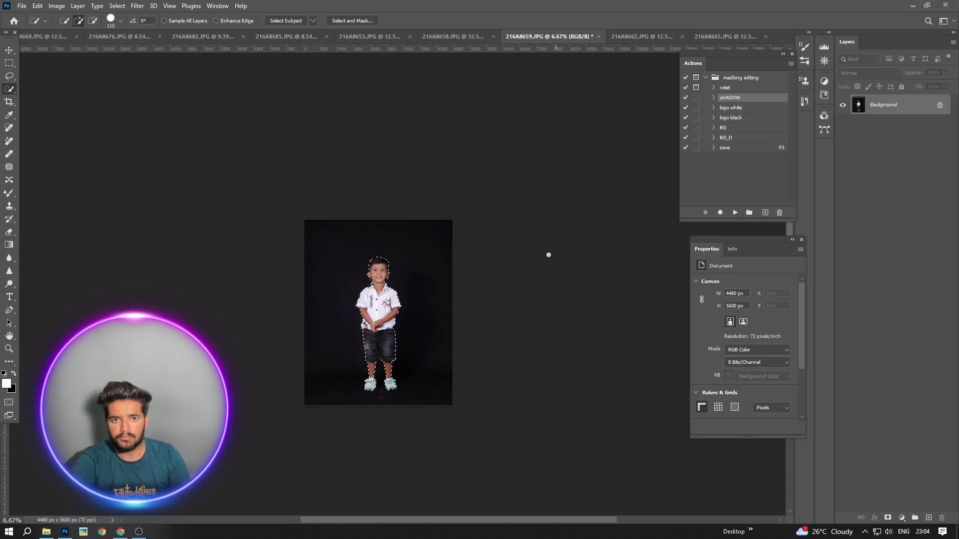
key(ctrl+j)
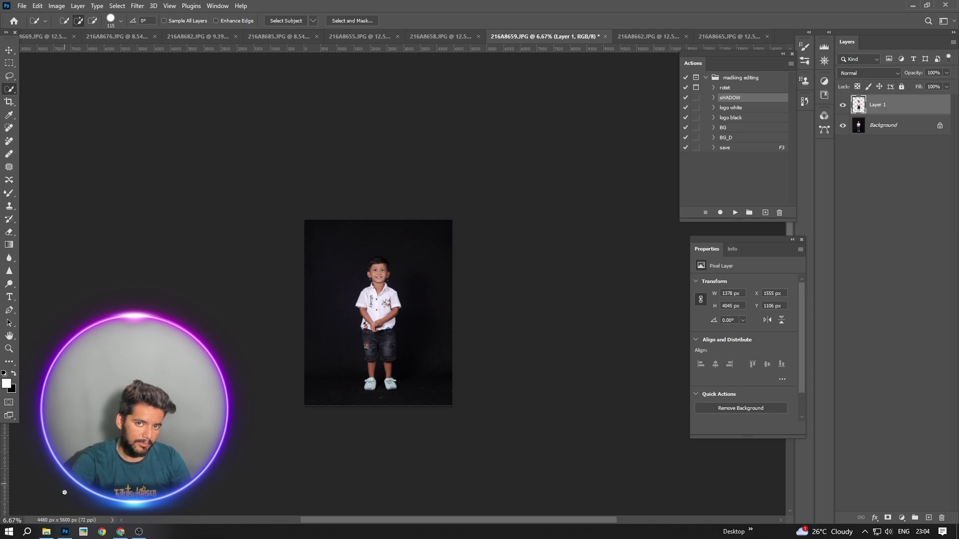
Place the red and teal neon room picture over the canvas, aligned to its lower edge, and stack the cut-out boy above it.
click(46, 532)
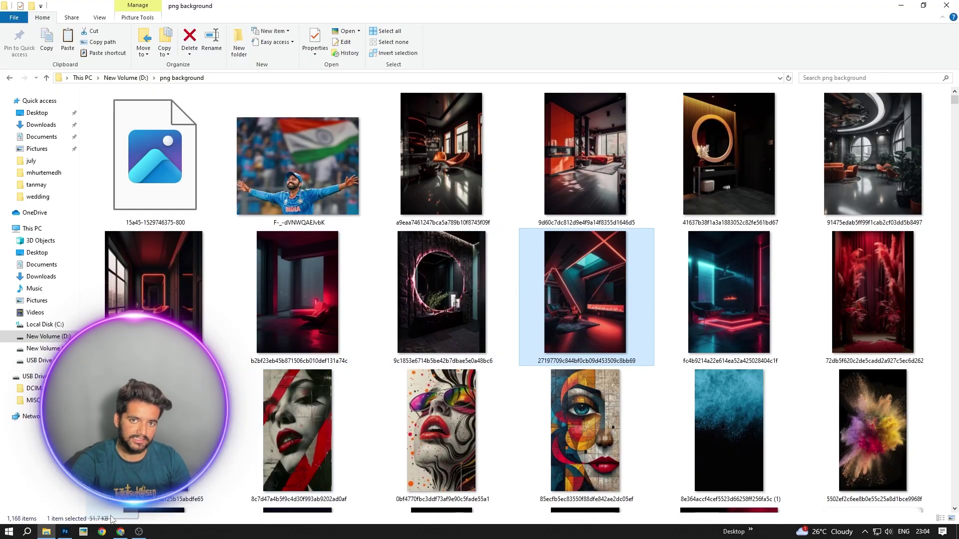
click(65, 532)
drag(374, 298, 395, 219)
mouse_move(379, 330)
mouse_down()
mouse_move(379, 435)
mouse_move(359, 446)
mouse_move(369, 355)
mouse_move(370, 367)
mouse_up()
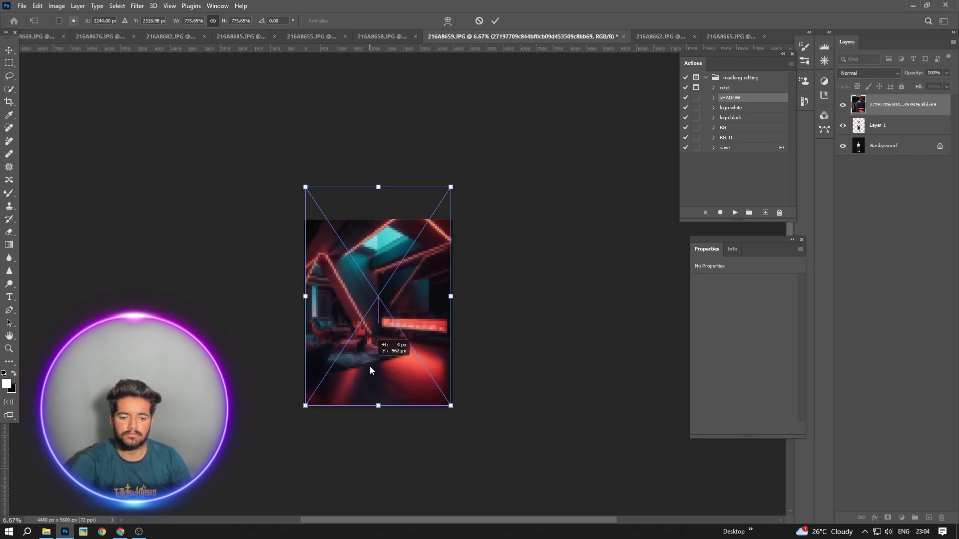
key(Return)
key(w)
drag(883, 126, 899, 103)
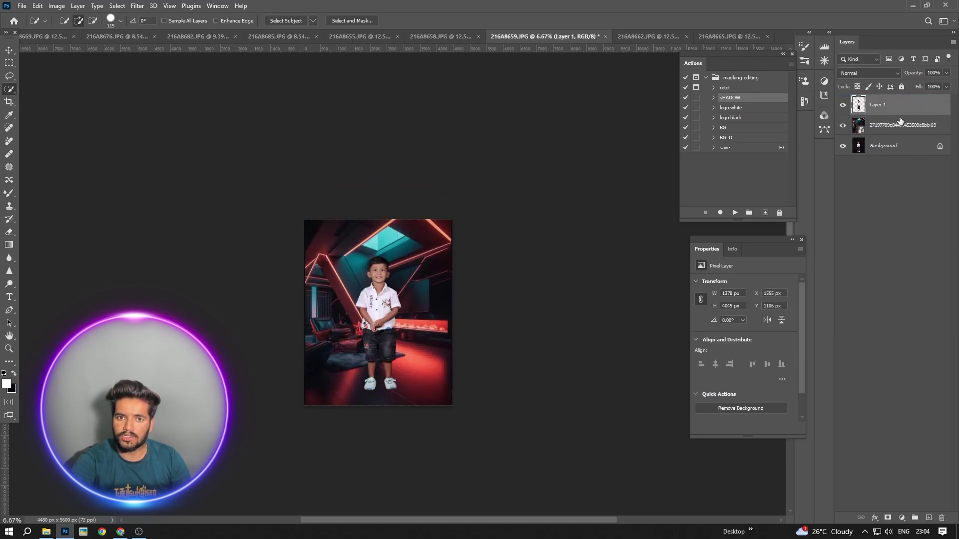
scroll(493, 236, up, 5)
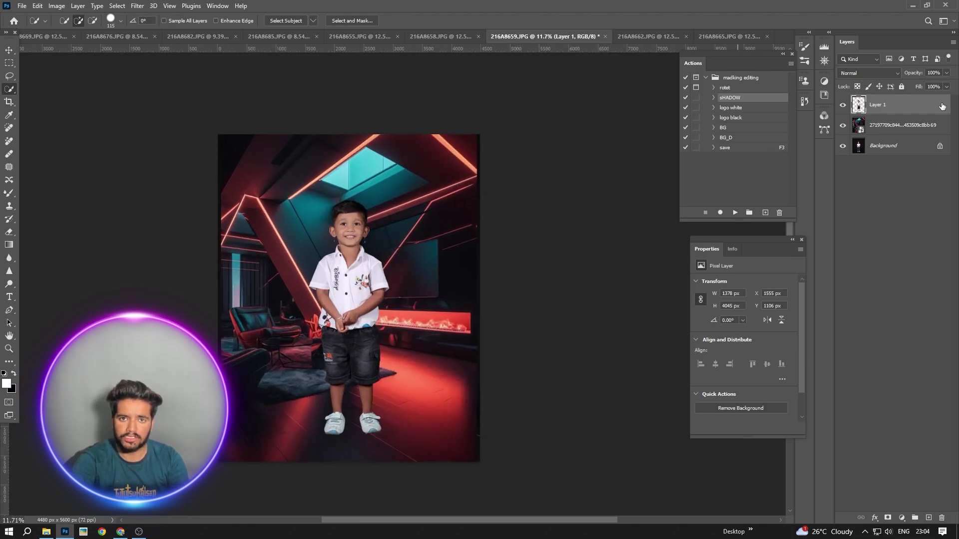
Lower the opacity of the neon room picture layer to 41%.
drag(896, 75, 896, 76)
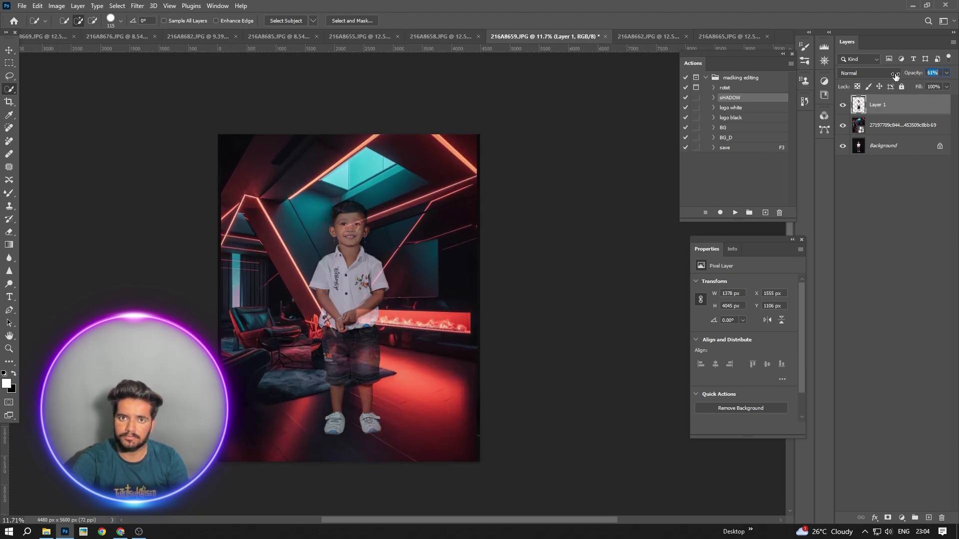
drag(956, 128, 955, 129)
click(918, 126)
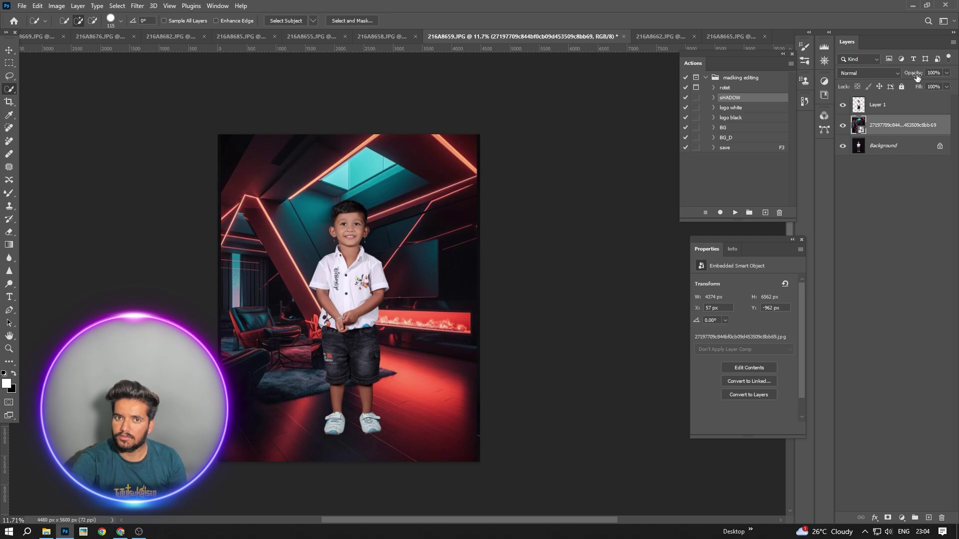
drag(896, 73, 892, 71)
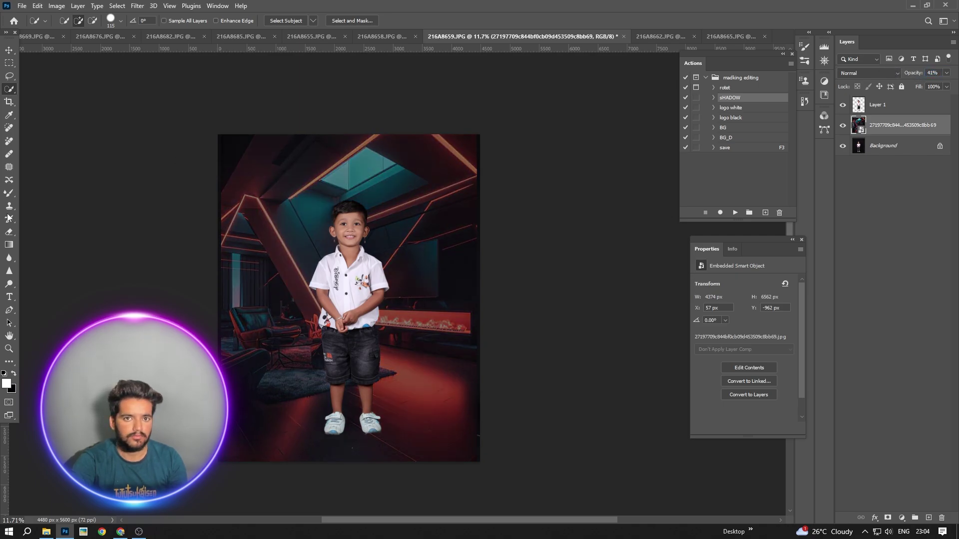
Rasterize the room picture layer and softly fade it around the boy using a very large Eraser at 32% opacity.
click(9, 232)
click(300, 390)
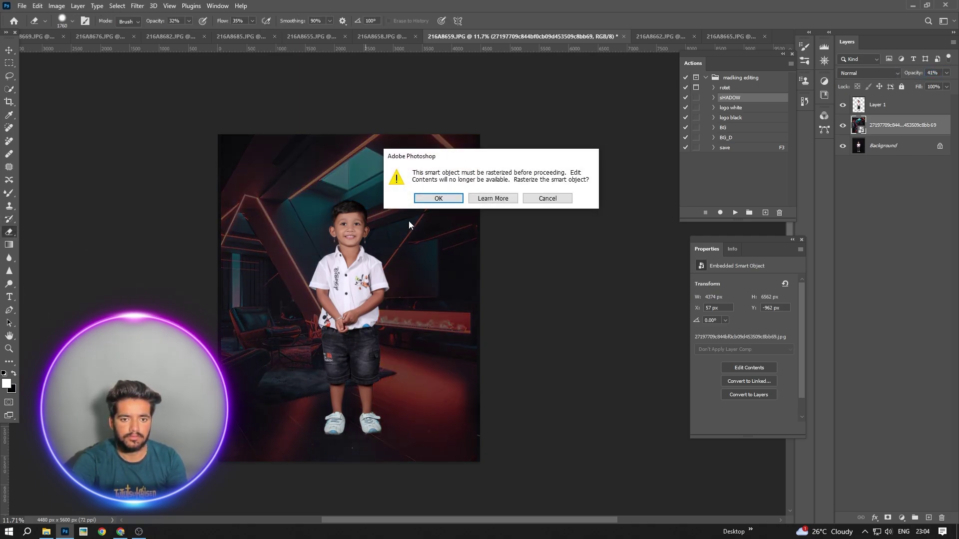
click(438, 198)
key(bracketright)
key(bracketright)
key(bracketright)
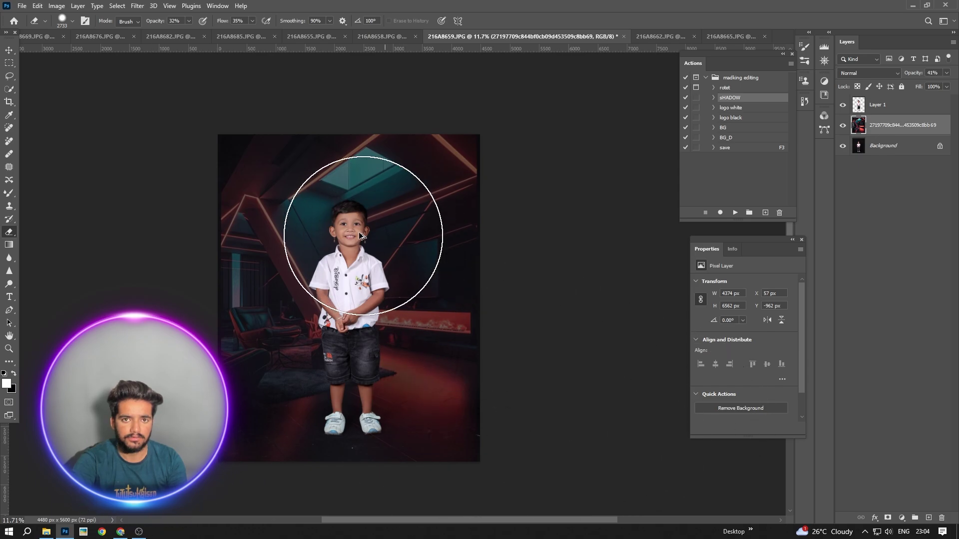
key(bracketleft)
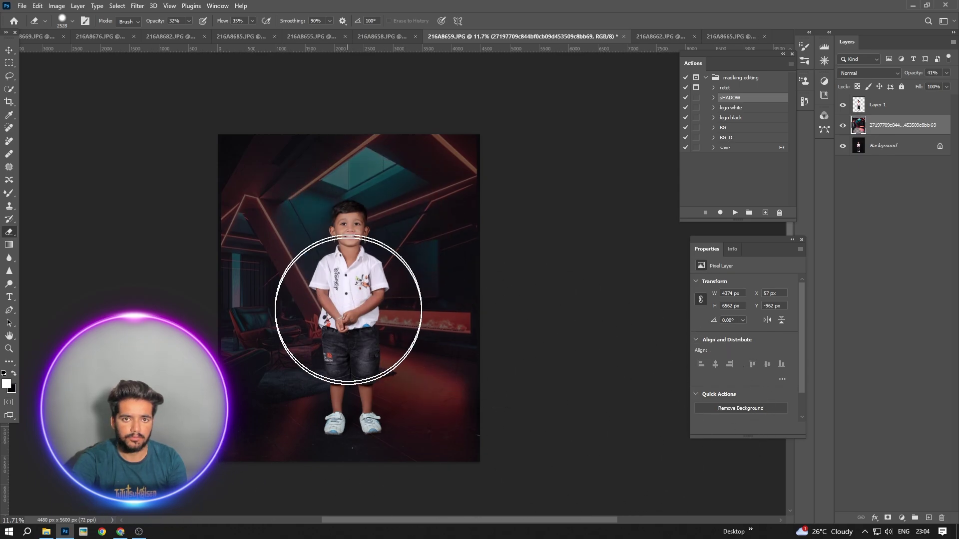
Flatten the layers and reapply the last Camera Raw Filter settings to the combined picture.
right_click(903, 146)
click(899, 245)
click(138, 5)
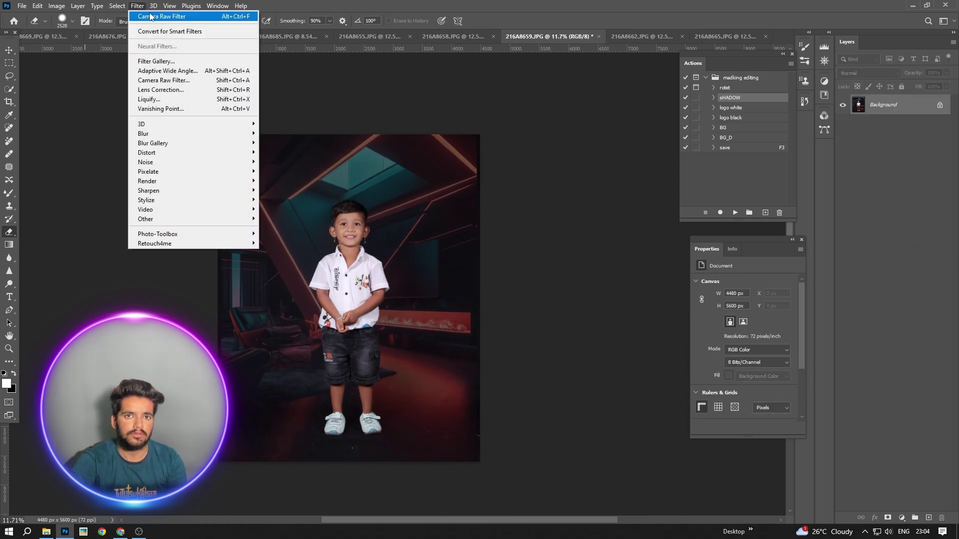
click(150, 17)
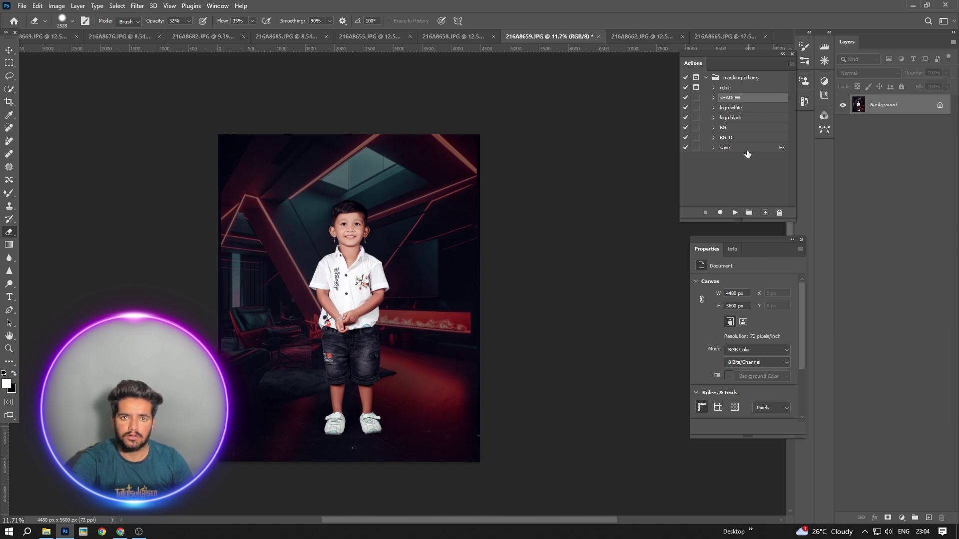
Try brightening the picture with the sHADOW action and stacked copies of its Screen layer, and remove the added layers.
click(735, 212)
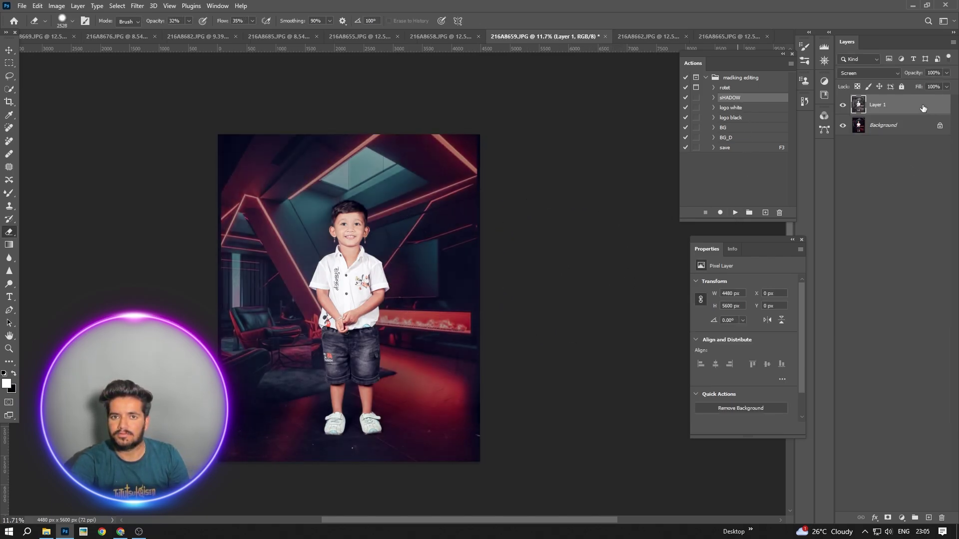
drag(923, 108, 928, 520)
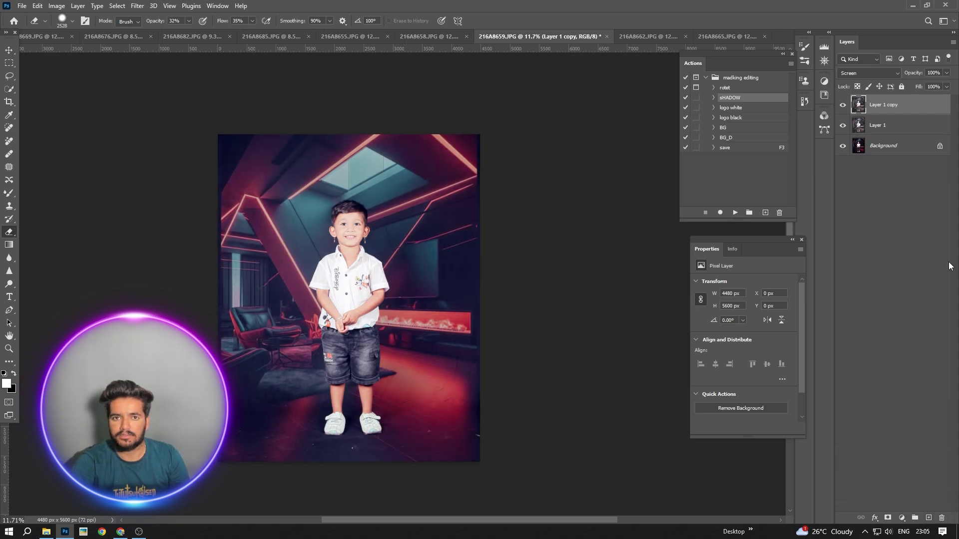
drag(894, 103, 928, 517)
shift+click(904, 149)
drag(904, 150, 928, 517)
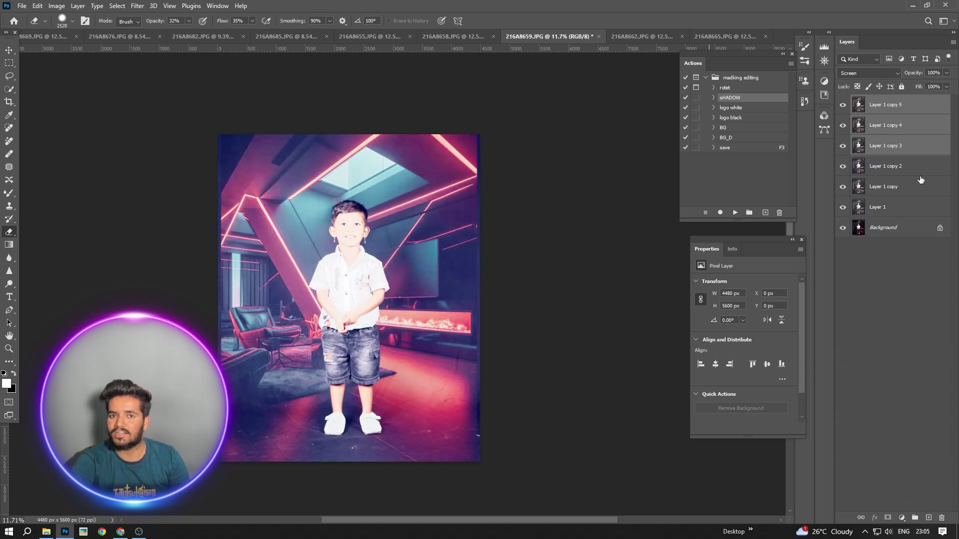
key(ctrl+z)
drag(895, 139, 942, 518)
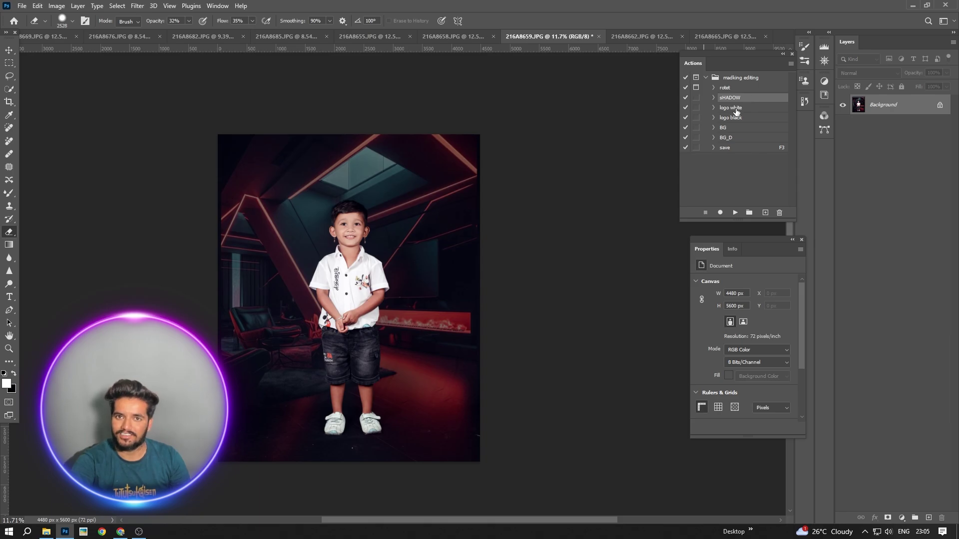
Add the white studio logo beside the boy's shorts with the logo white action, merged into the picture, and run the save action.
click(736, 111)
click(735, 213)
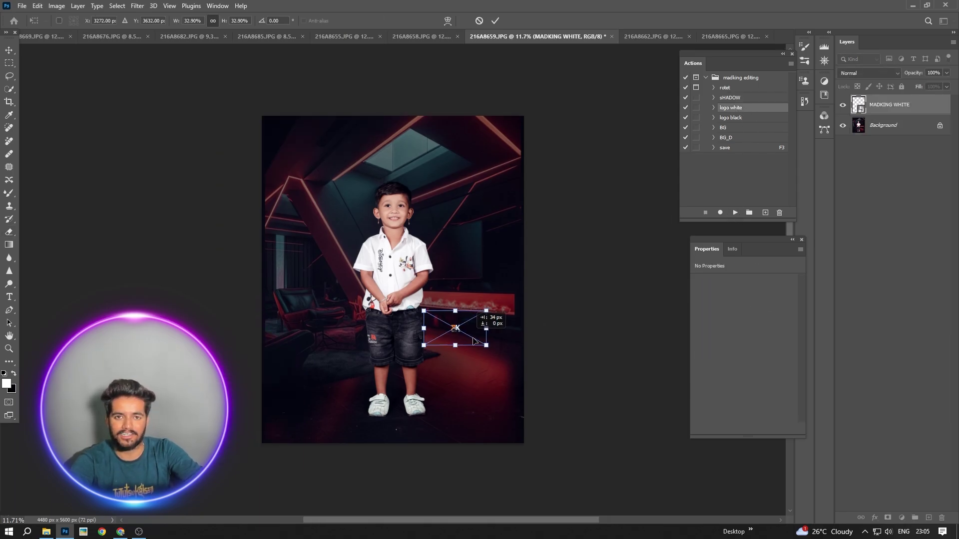
drag(474, 341, 488, 343)
key(Return)
right_click(904, 106)
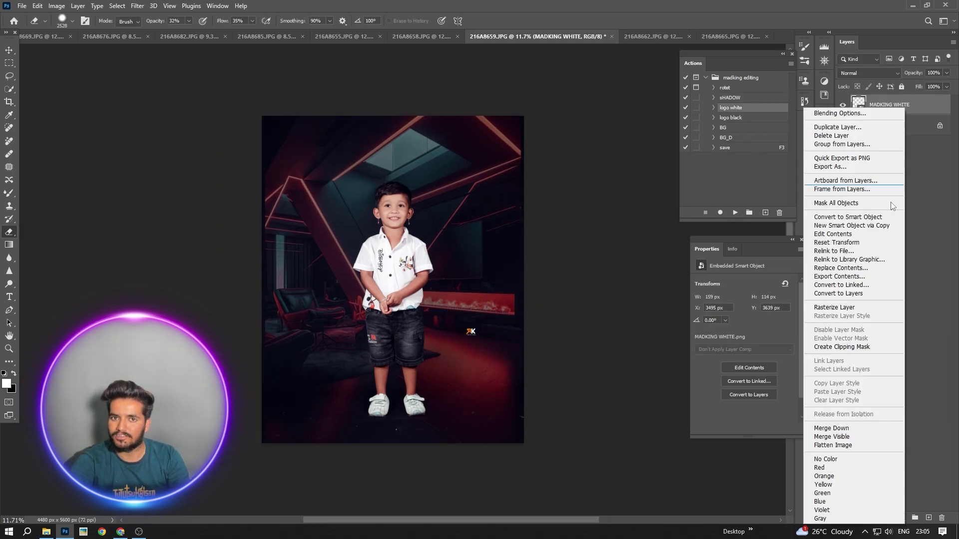
click(831, 437)
click(725, 149)
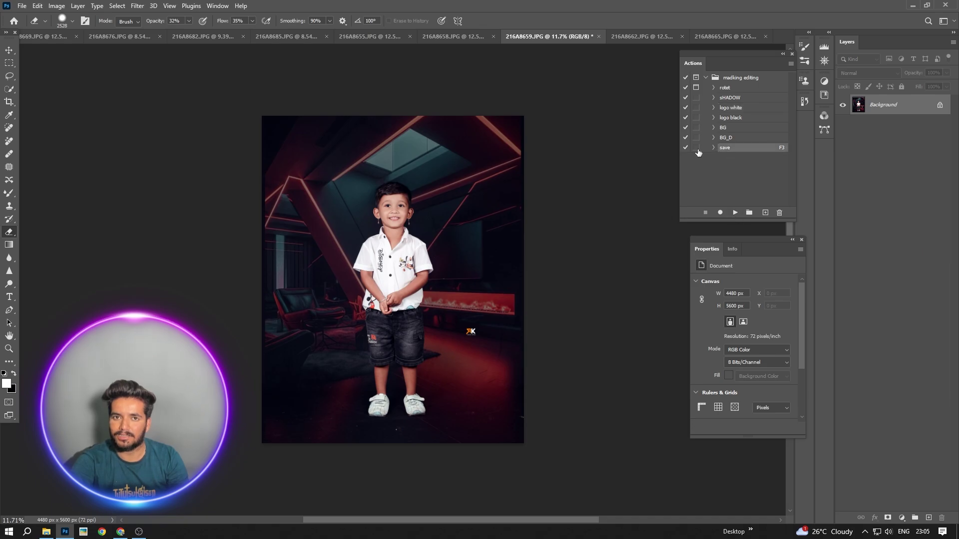
key(F3)
Look through the remaining open photos and pick 216A8682.JPG, the boy standing in a patterned shirt.
click(598, 35)
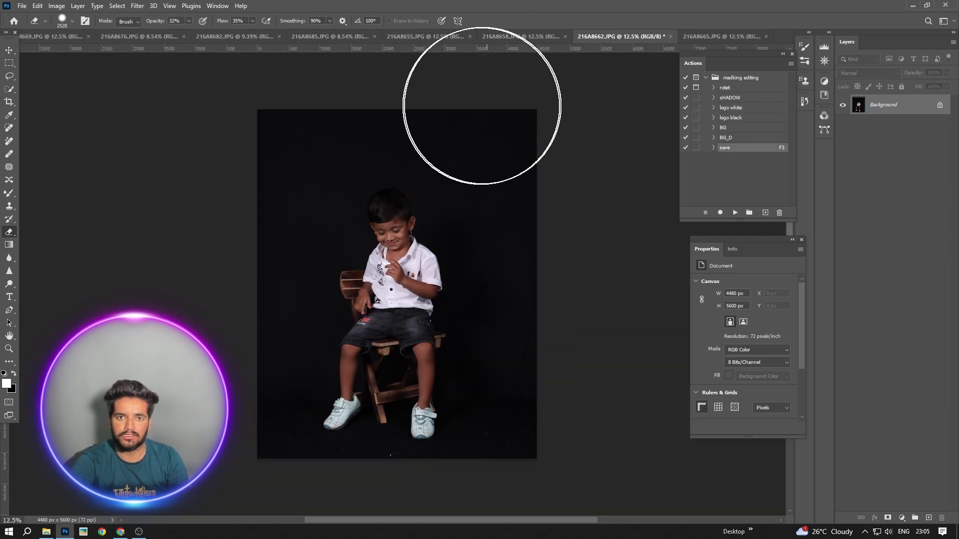
click(507, 40)
click(439, 40)
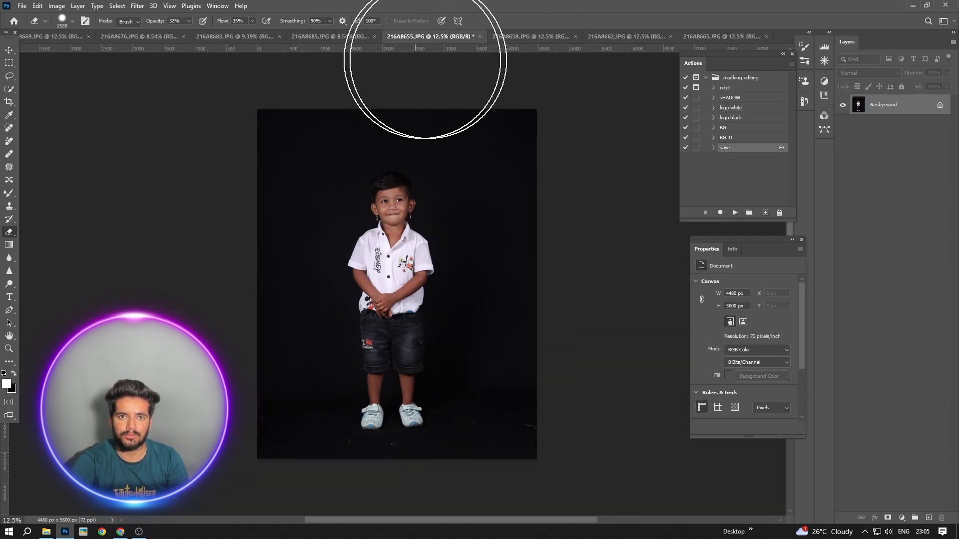
click(357, 39)
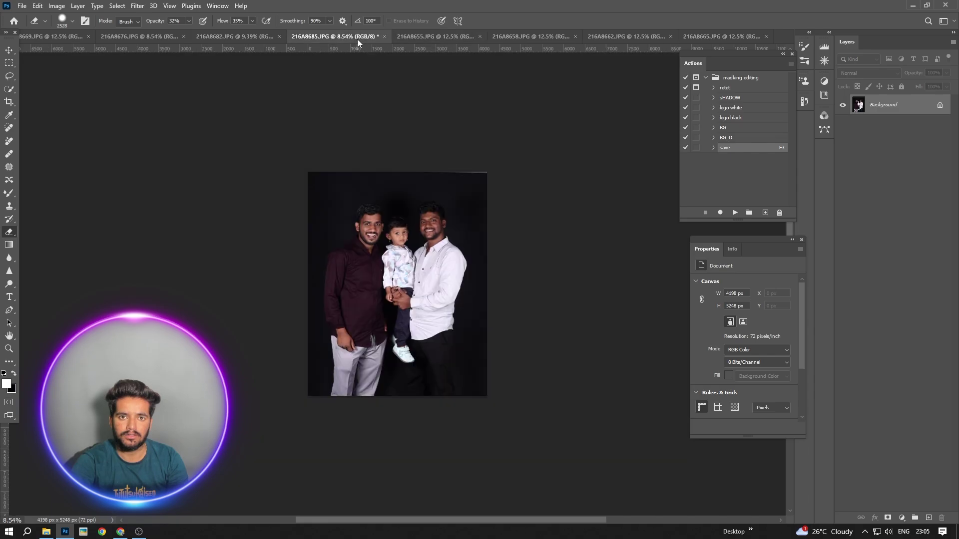
click(259, 37)
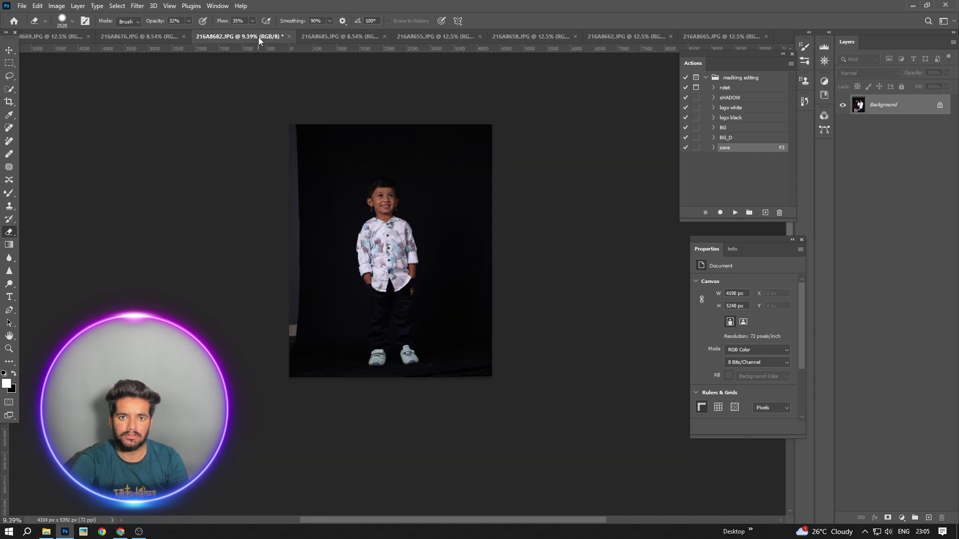
click(409, 35)
click(520, 36)
click(604, 39)
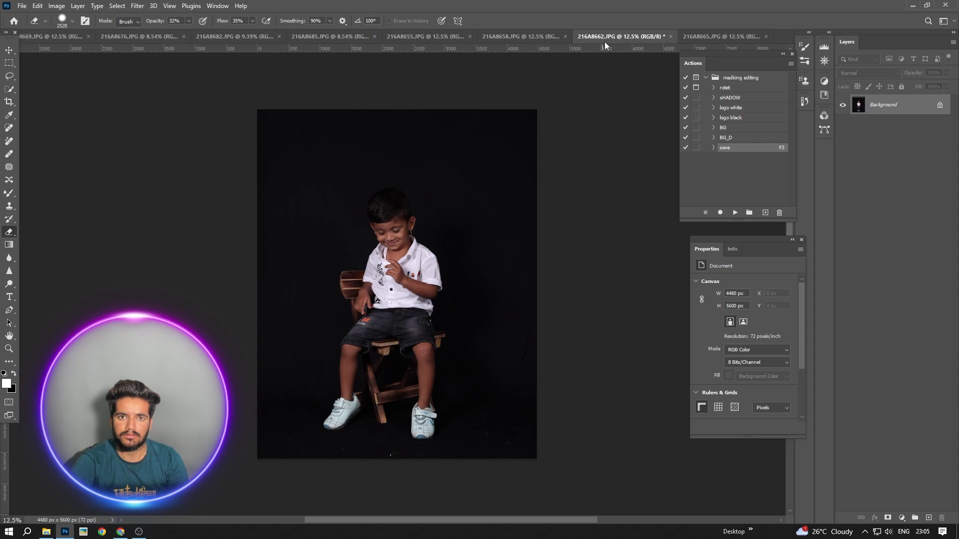
click(715, 34)
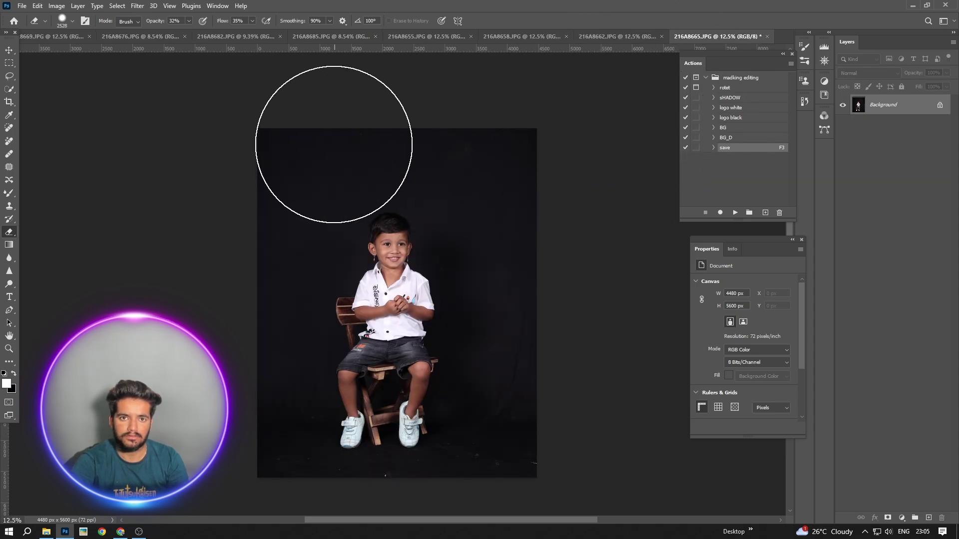
click(227, 37)
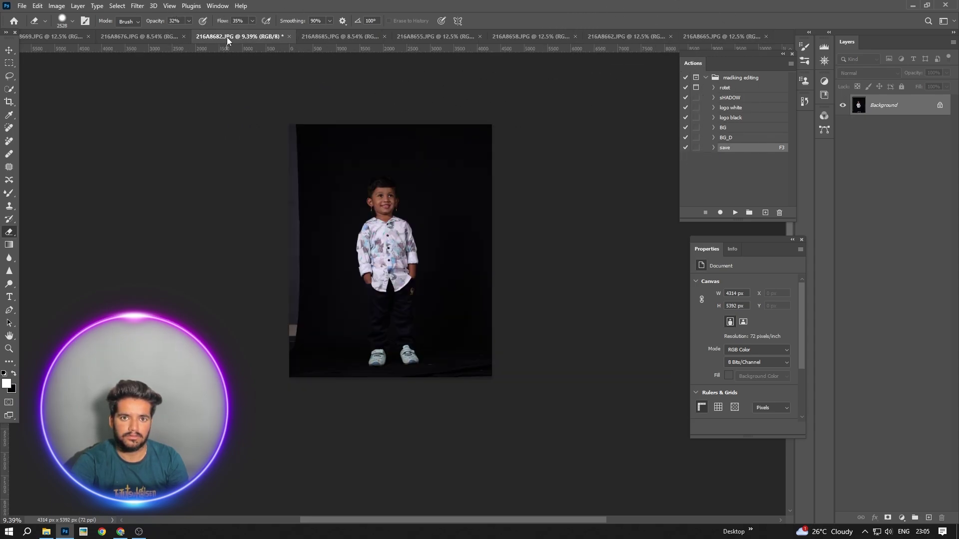
Brighten the photo's shadows with the sHADOW action and flatten the resulting layers.
click(735, 98)
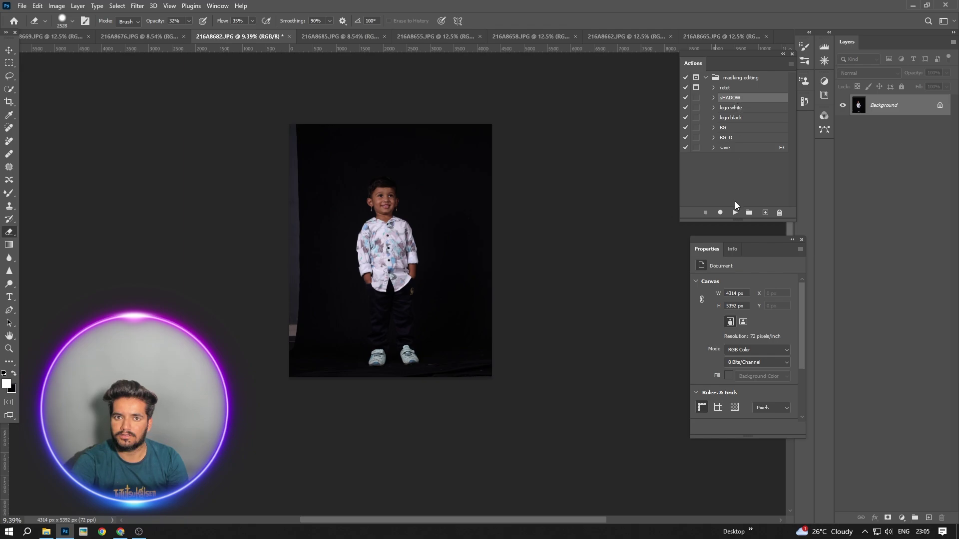
click(733, 212)
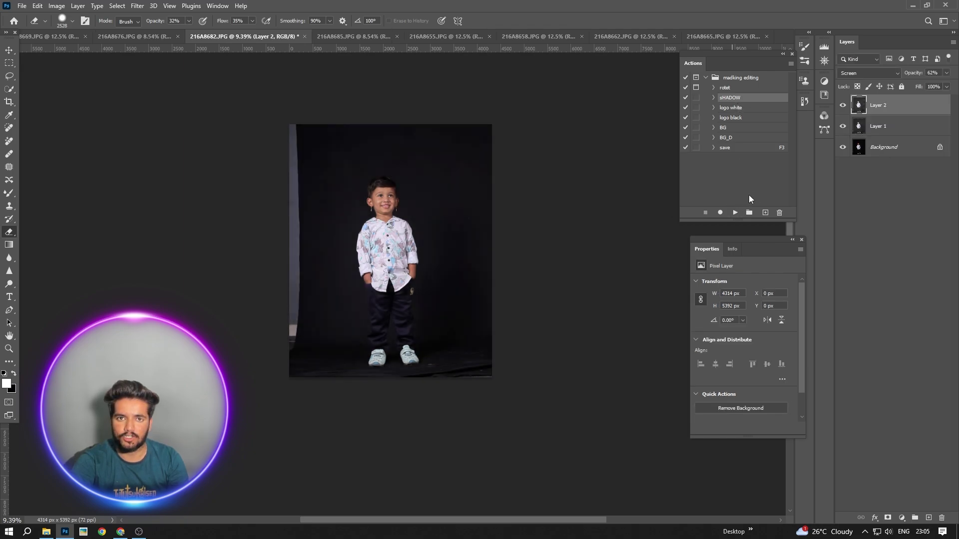
right_click(890, 157)
click(894, 253)
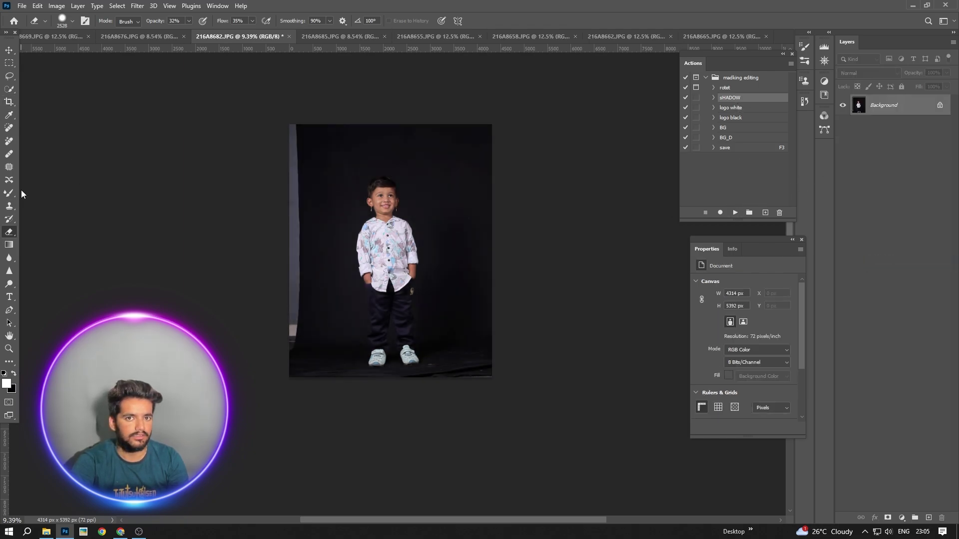
Stretch a full-height strip of backdrop beside the boy outward past the canvas to cover the exposed grey wall edge.
scroll(222, 237, down, 1)
scroll(222, 237, down, 1)
click(9, 63)
drag(331, 185, 363, 366)
key(ctrl+t)
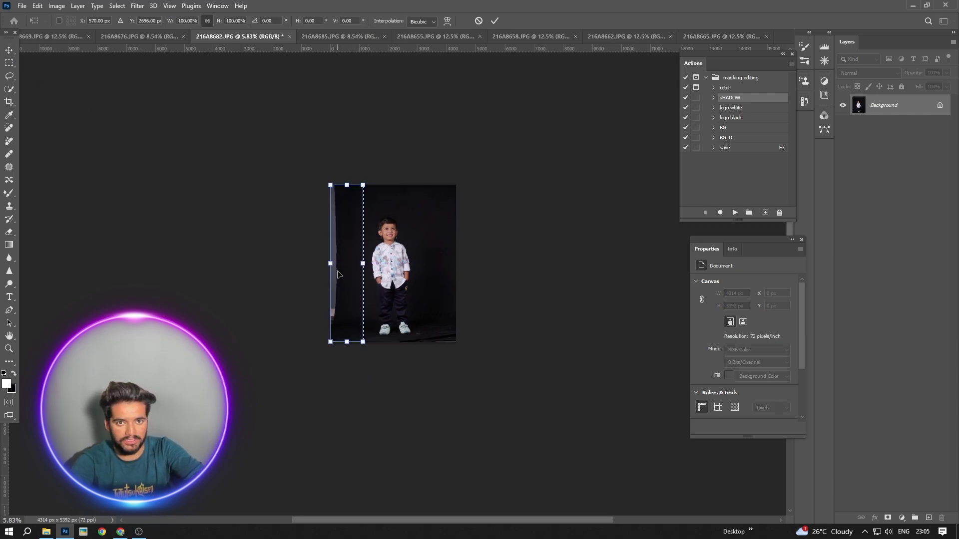
drag(322, 273, 299, 273)
key(Return)
Clean up the marks and cloth folds along the photo's lower edge with the Spot Healing Brush.
scroll(165, 210, down, 1)
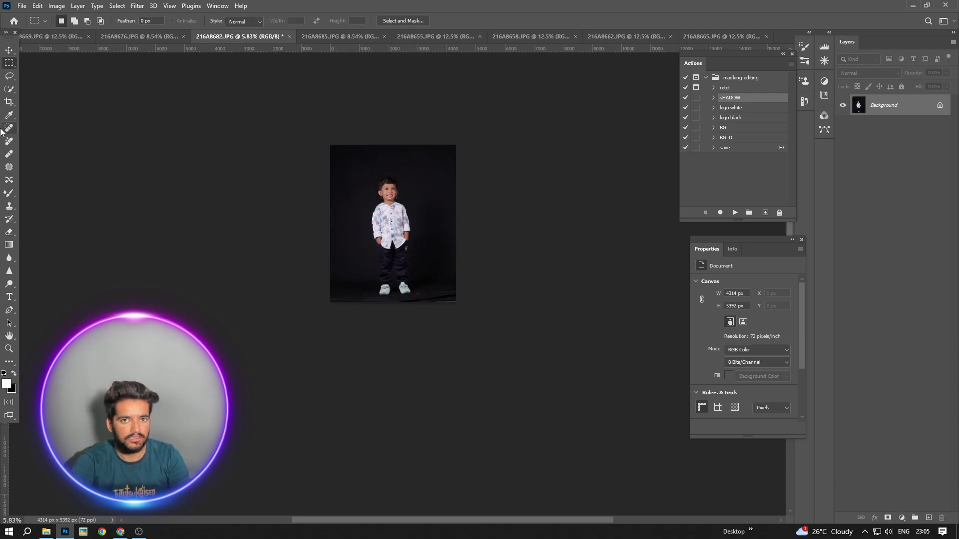
click(9, 141)
scroll(428, 216, up, 3)
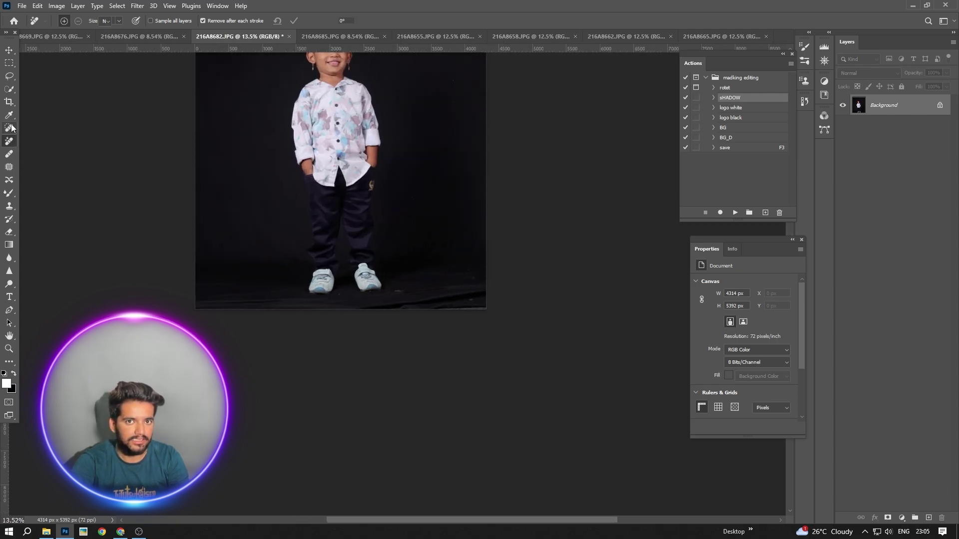
click(10, 128)
click(11, 154)
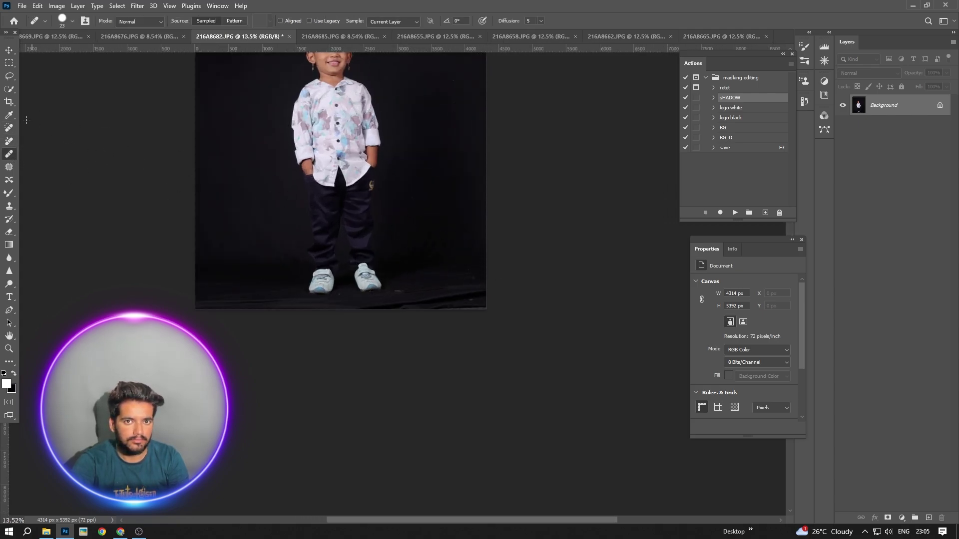
key(i)
click(6, 128)
scroll(394, 332, up, 1)
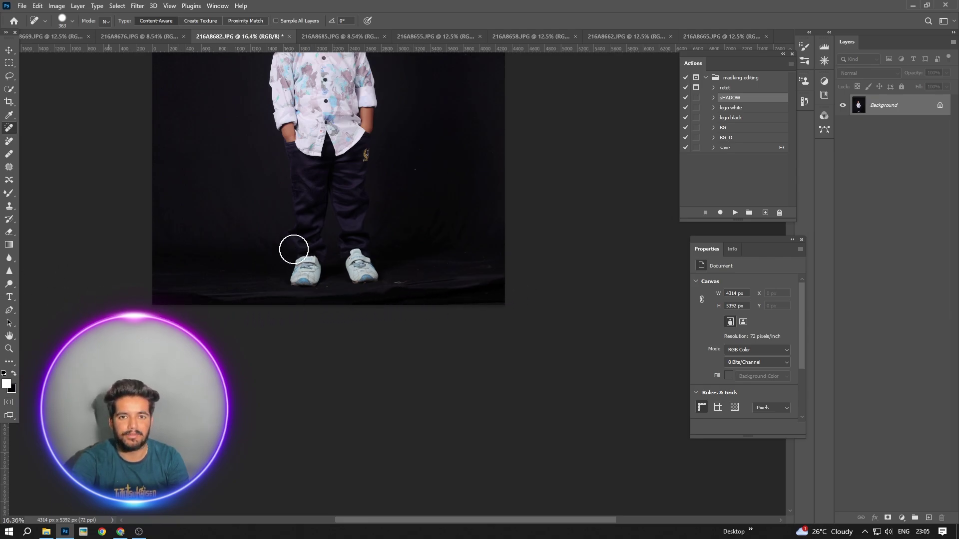
scroll(321, 252, down, 2)
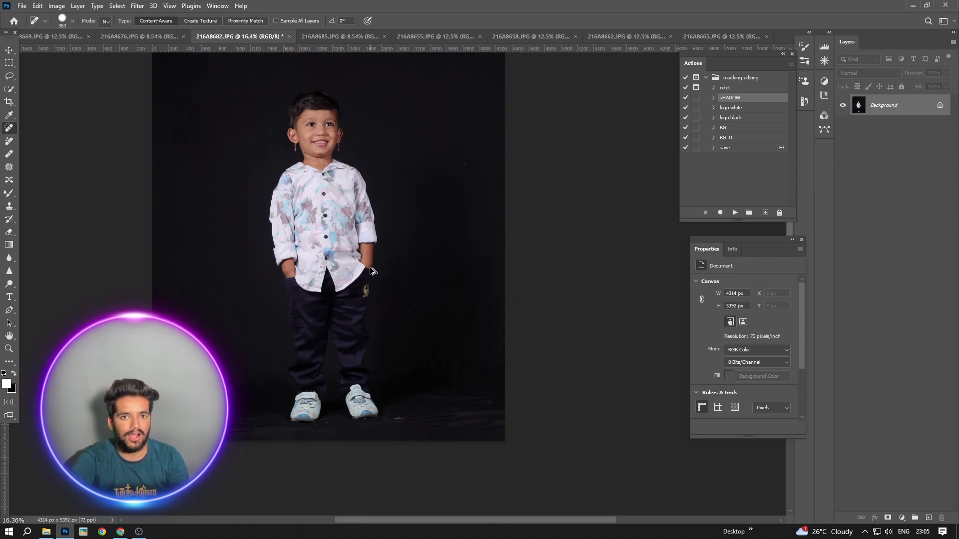
Smooth the skin on the boy's face and neck with the Mixer Brush, keeping the facial features intact.
click(9, 192)
scroll(345, 214, up, 12)
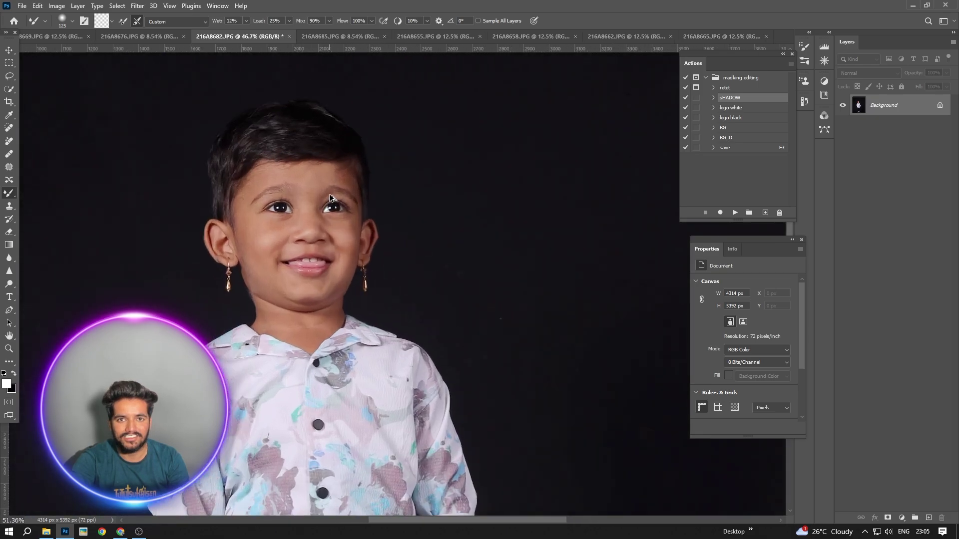
scroll(169, 257, up, 3)
drag(229, 232, 197, 235)
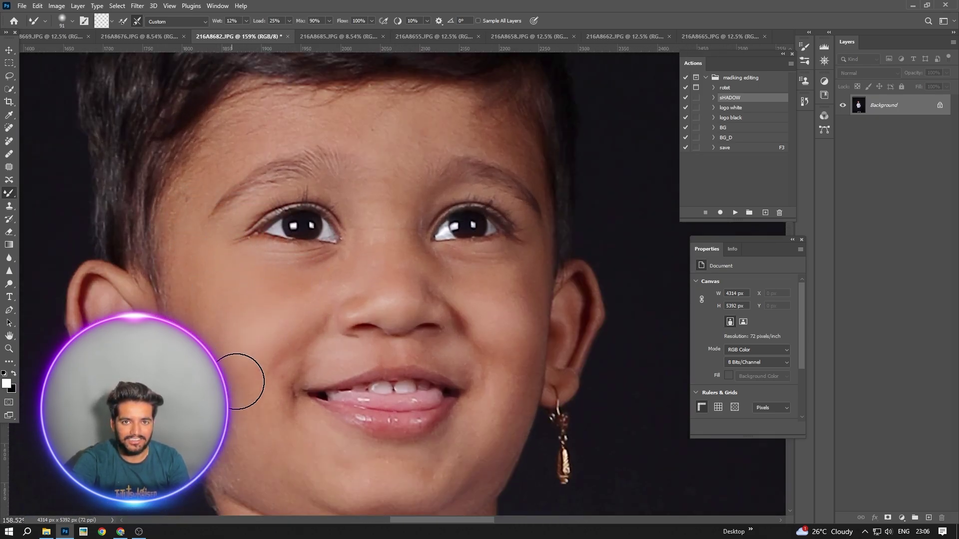
scroll(378, 150, up, 2)
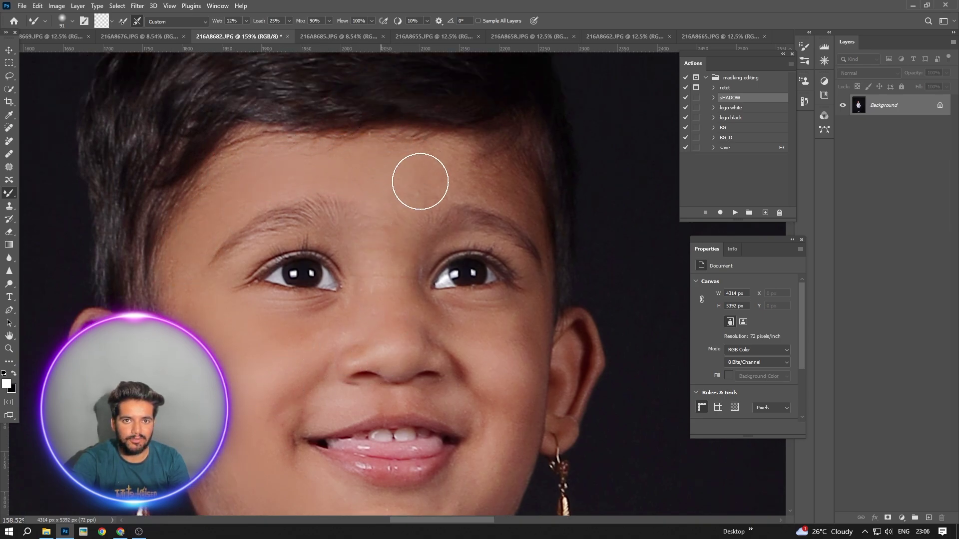
scroll(487, 308, down, 3)
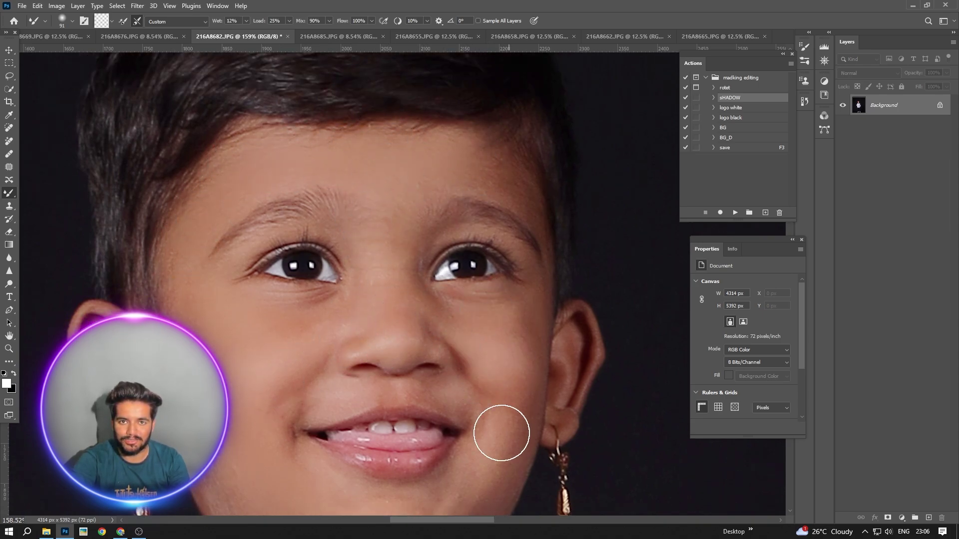
alt+right_click(494, 349)
alt+right_click(366, 240)
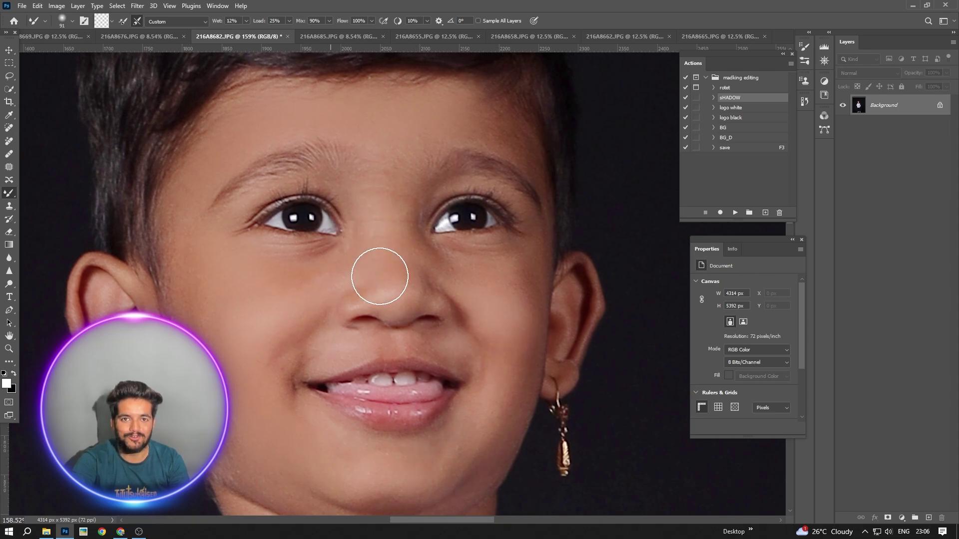
scroll(377, 272, down, 3)
alt+right_click(343, 311)
alt+right_click(353, 400)
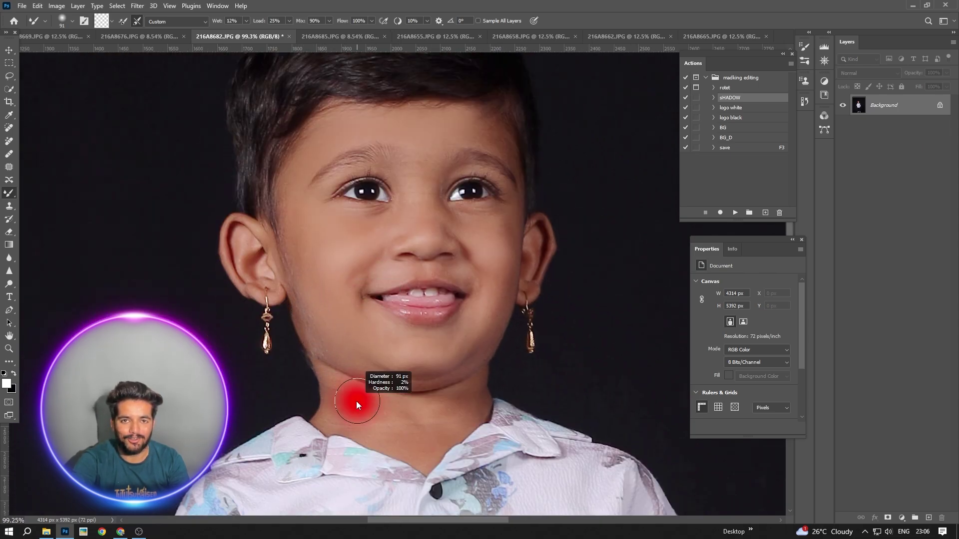
scroll(405, 356, down, 10)
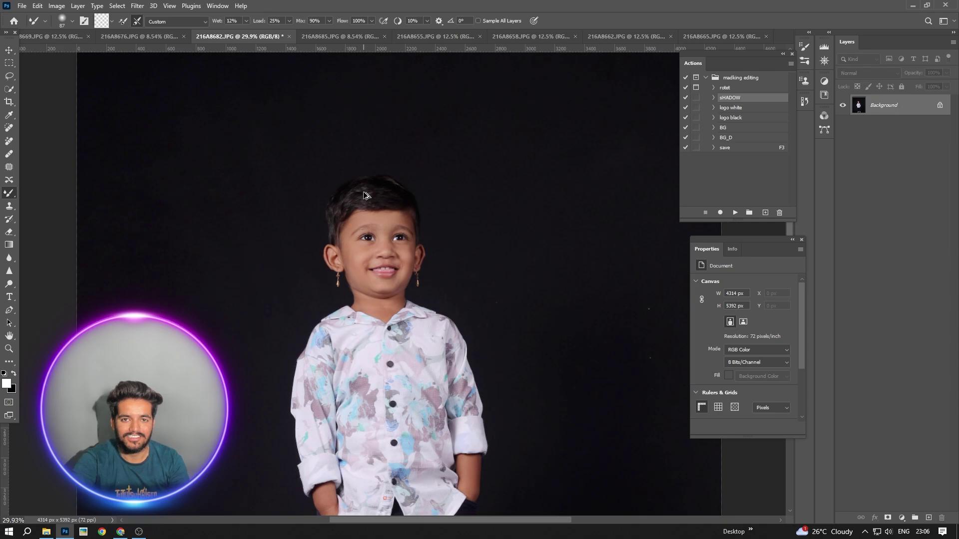
Select the boy as the subject and copy him onto a new layer.
click(9, 90)
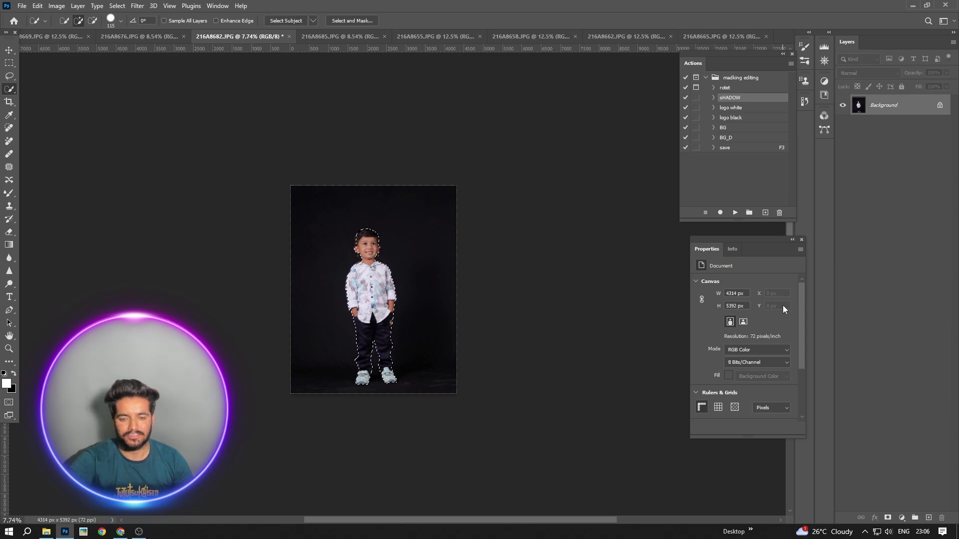
key(ctrl+j)
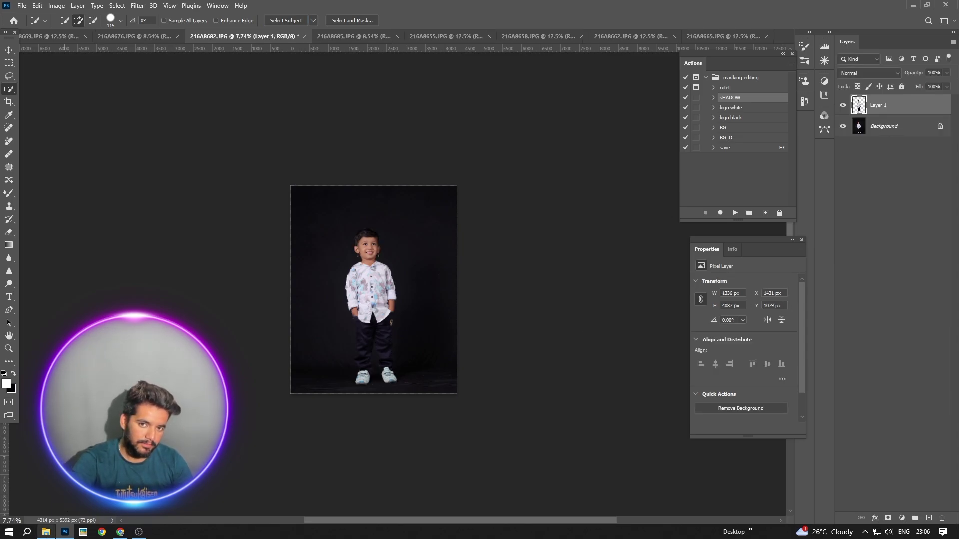
Switch to File Explorer and place the red neon shopfront image 660691ed968e196b6c0801f1f145aacf from the png background folder into the photo.
key(alt+Tab)
scroll(458, 390, down, 10)
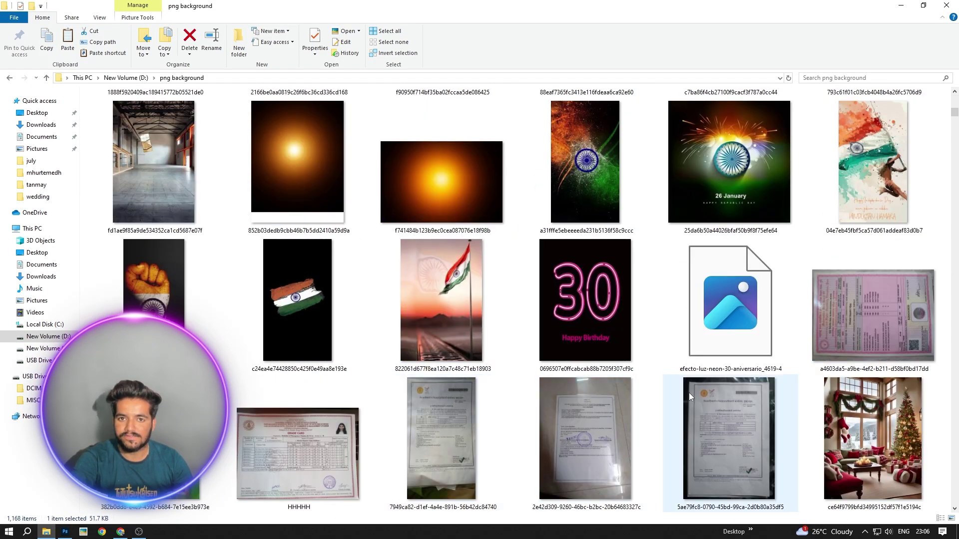
scroll(688, 393, down, 20)
scroll(673, 432, up, 5)
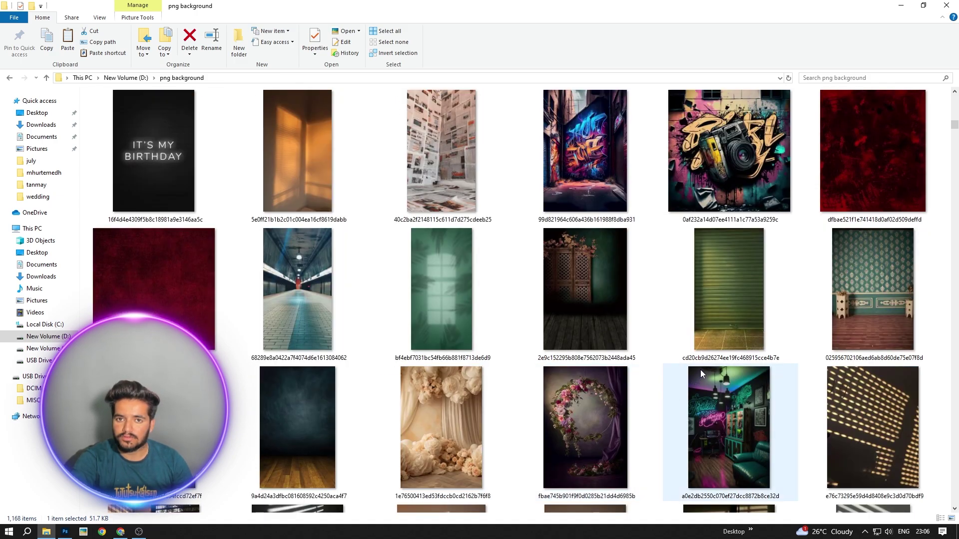
scroll(700, 372, down, 15)
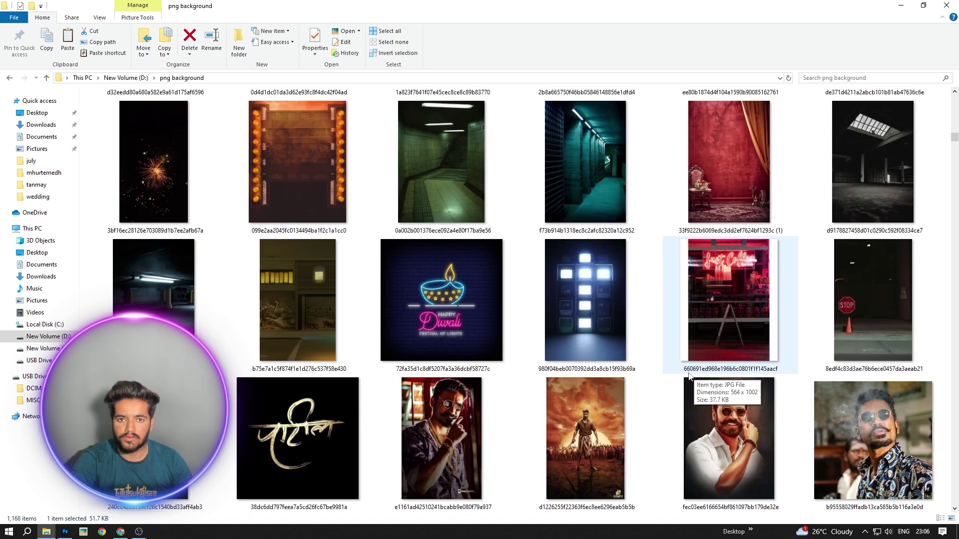
drag(719, 297, 390, 174)
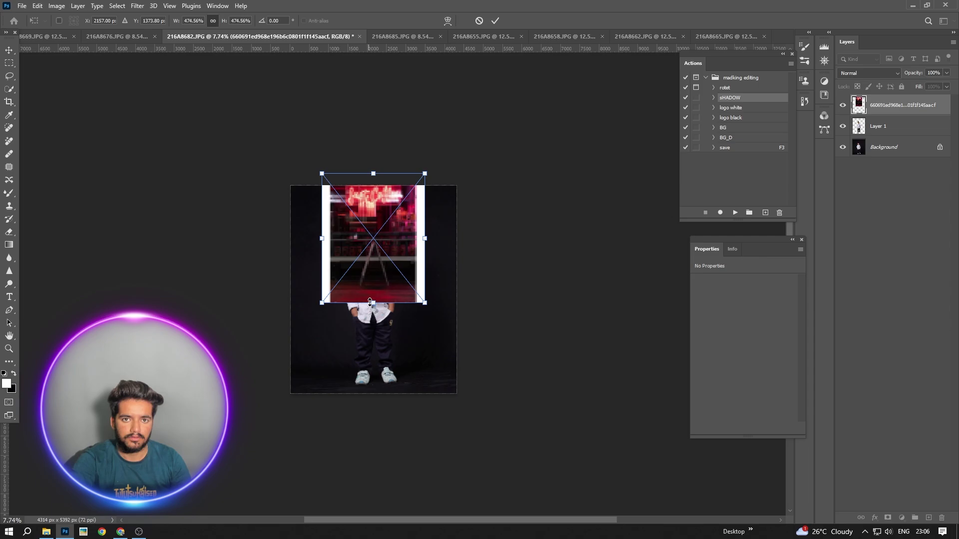
Enlarge the neon shopfront to fill the whole canvas and move its layer beneath the boy's cut-out layer.
drag(372, 303, 350, 420)
mouse_move(369, 384)
mouse_down()
mouse_move(366, 334)
mouse_move(369, 344)
mouse_move(388, 329)
mouse_up()
key(Return)
key(ctrl+t)
key(Return)
key(w)
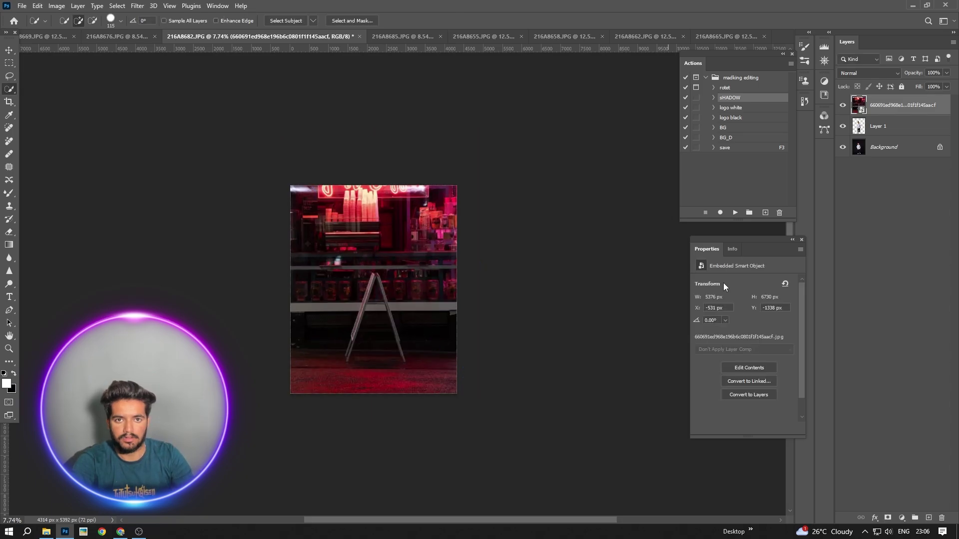
drag(894, 106, 894, 131)
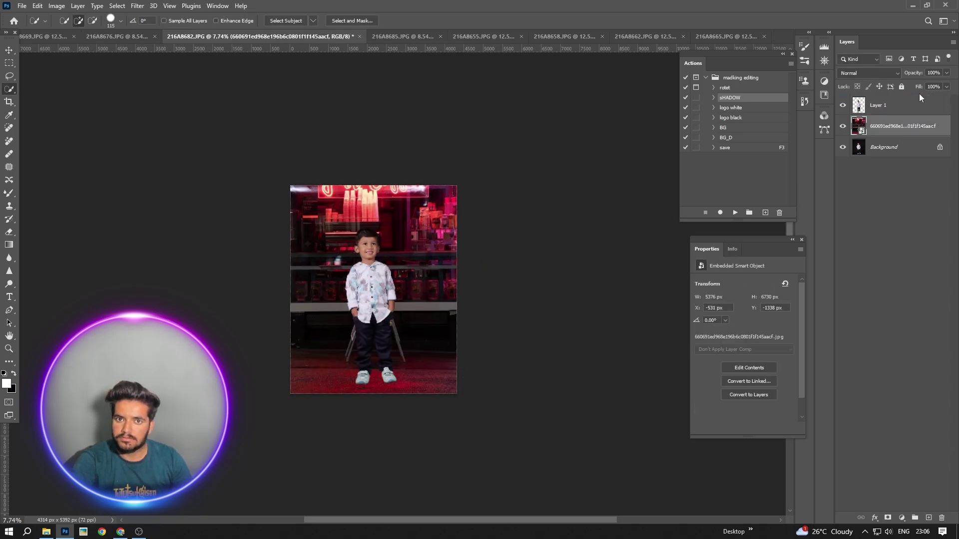
Lower the shopfront layer's opacity to 53%, rasterize it and softly erase it around the boy with a large 32% opacity Eraser.
drag(919, 74, 894, 75)
click(9, 232)
click(394, 351)
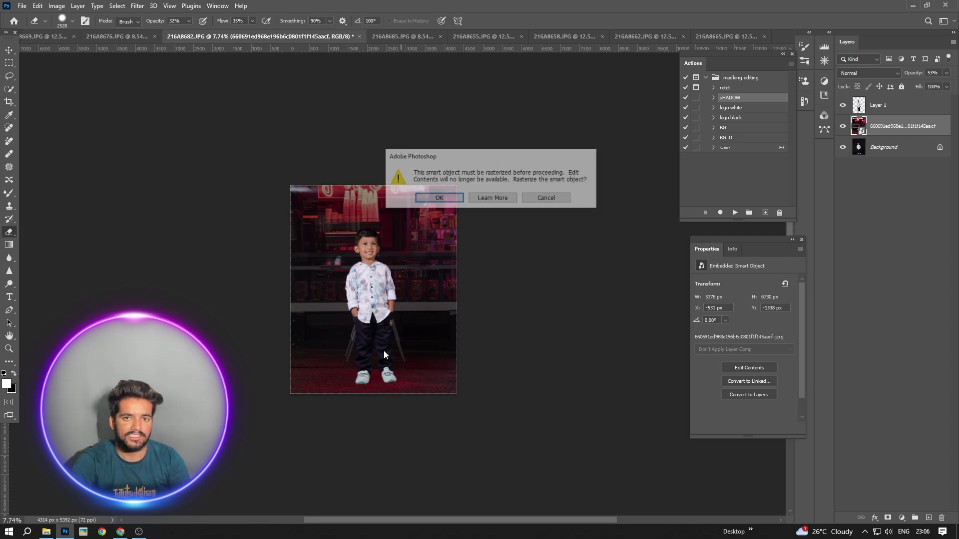
key(Return)
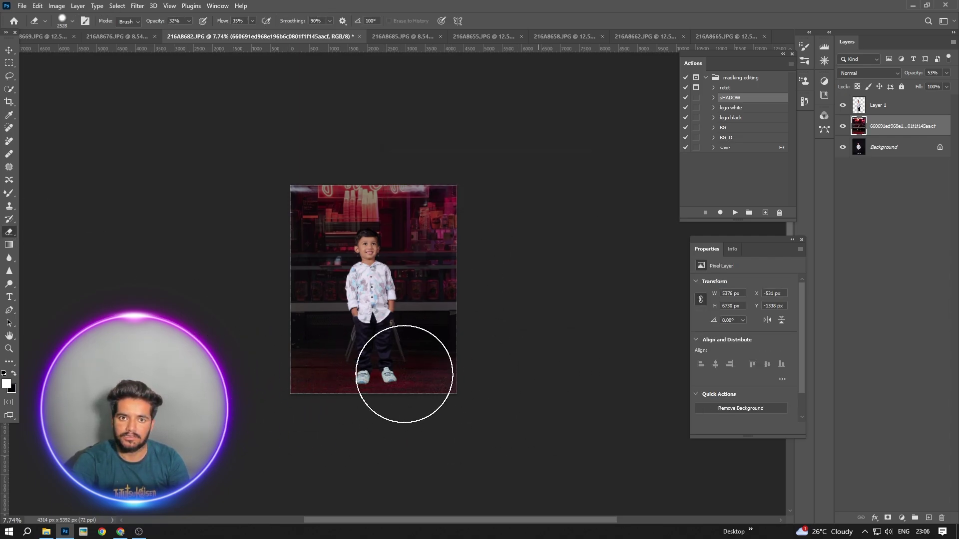
mouse_move(374, 268)
mouse_down()
mouse_move(394, 398)
mouse_move(378, 314)
mouse_up()
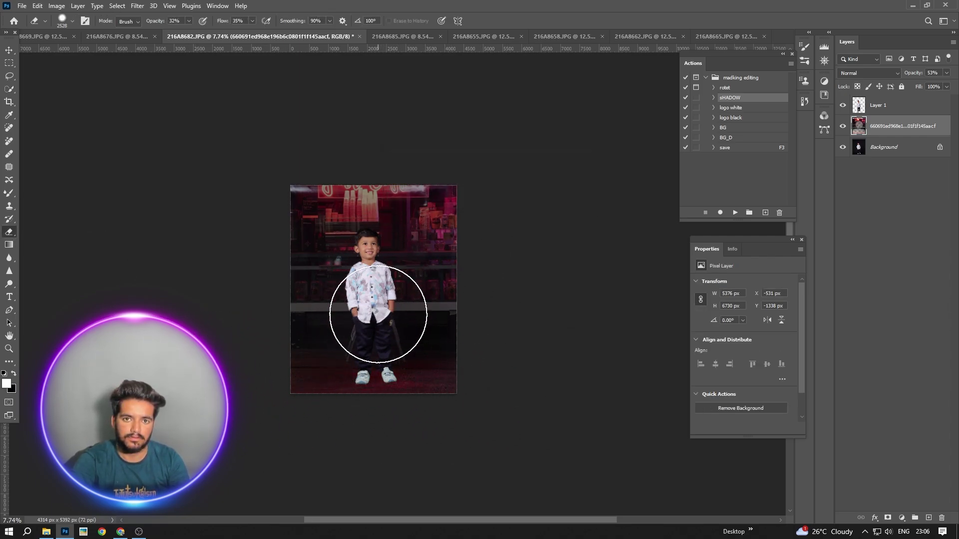
Flatten the composite and reapply the last used filter to grade its colors.
right_click(891, 147)
click(868, 306)
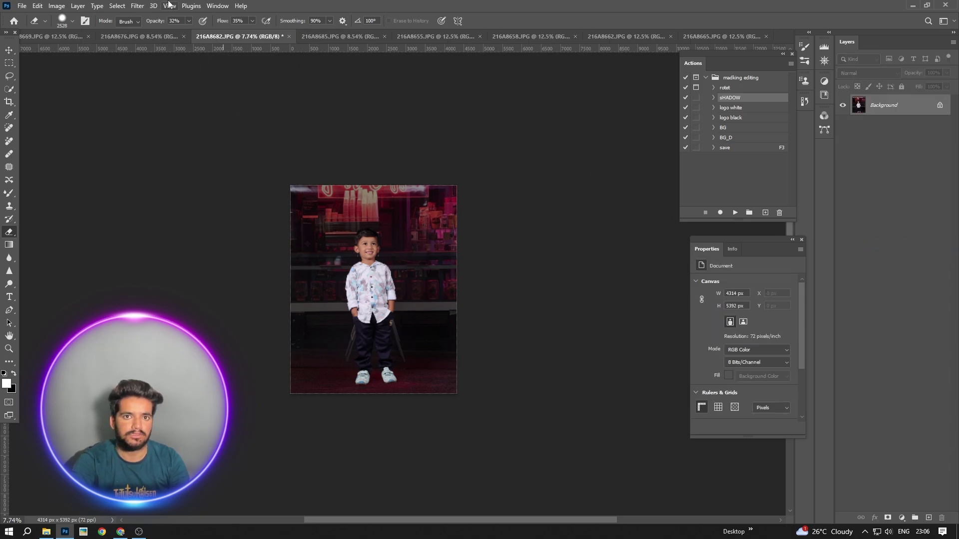
click(137, 6)
click(145, 17)
click(145, 17)
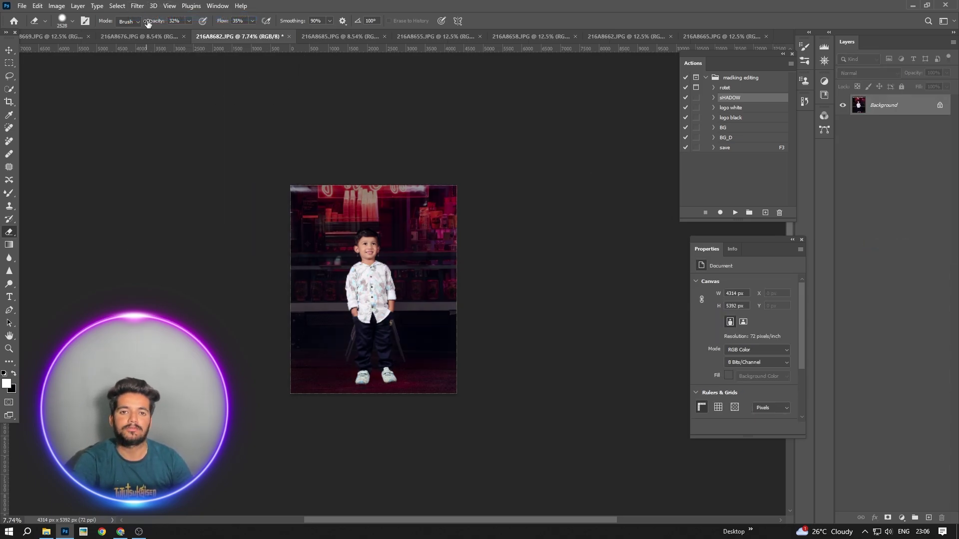
Add the studio logo with the logo white action and flatten the image.
click(746, 108)
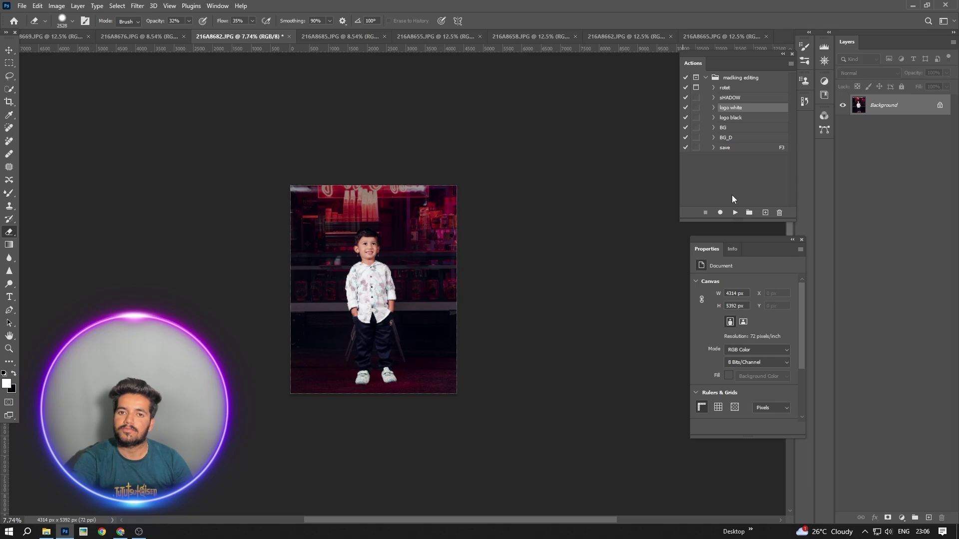
click(735, 212)
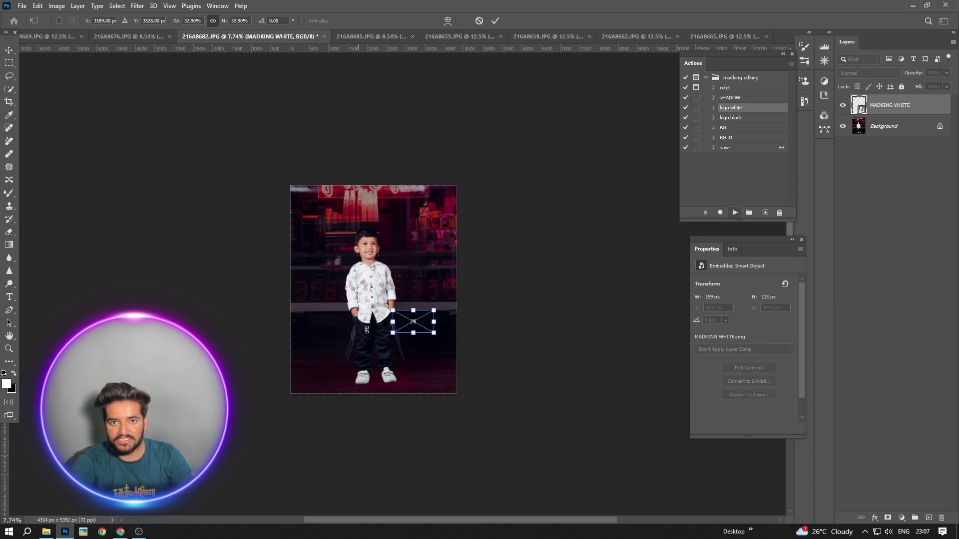
right_click(921, 134)
click(879, 224)
Save the finished photo 216A8682 with the save action and close it.
click(729, 147)
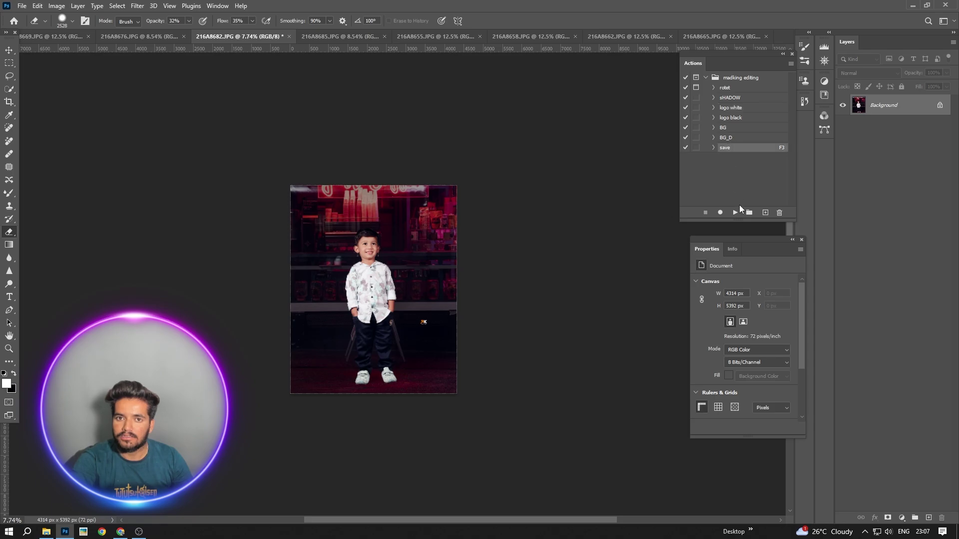
click(735, 212)
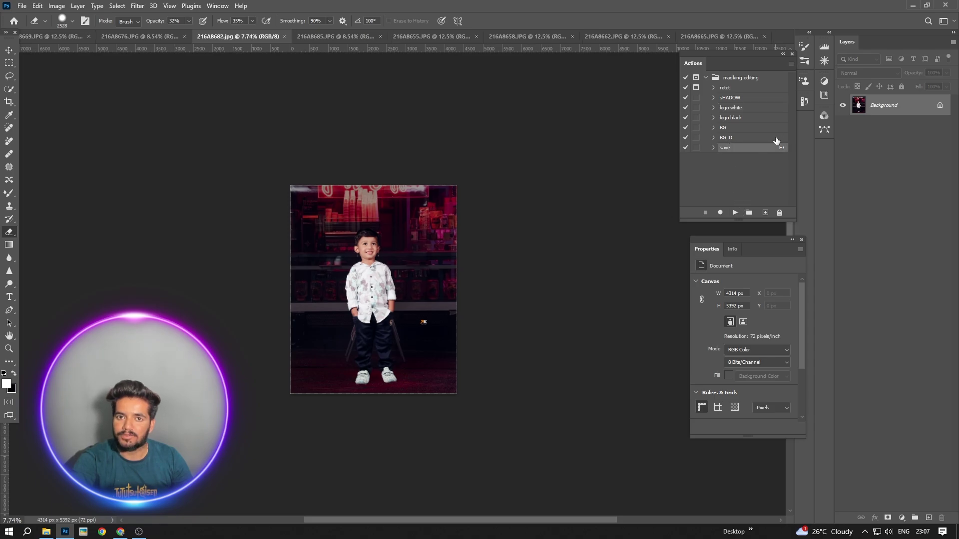
click(285, 37)
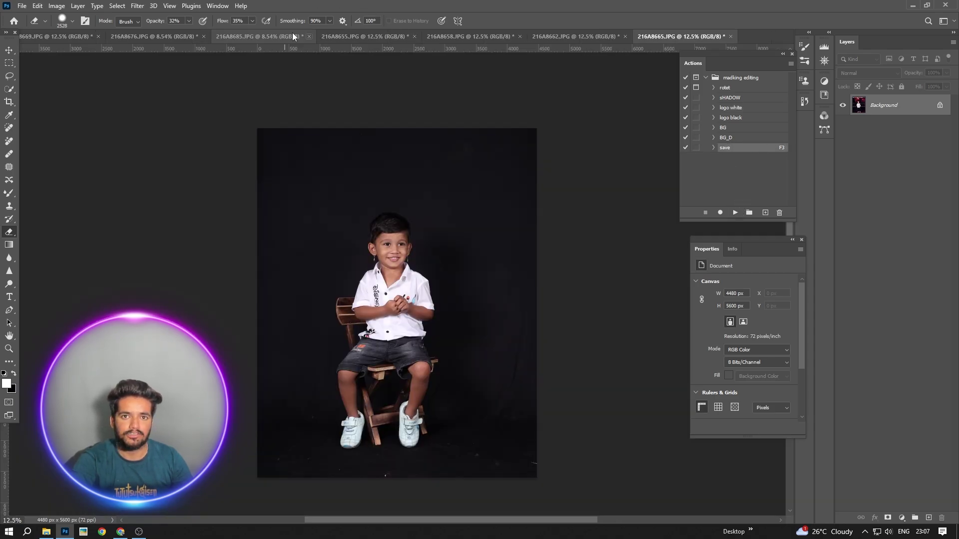
Bring up photo 216A8655.JPG, the boy standing in a white shirt, and brighten its shadows with the sHADOW action.
click(339, 36)
scroll(394, 175, down, 2)
click(740, 98)
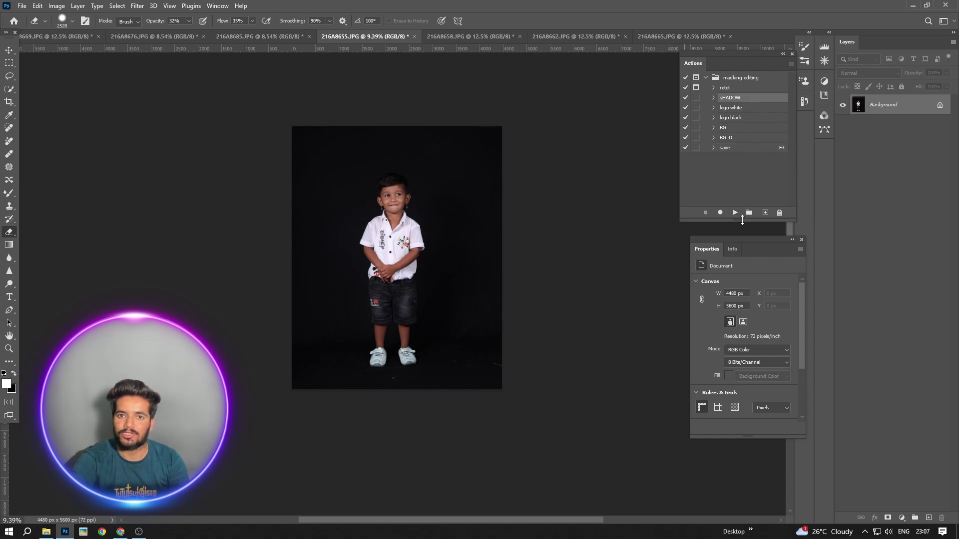
click(735, 212)
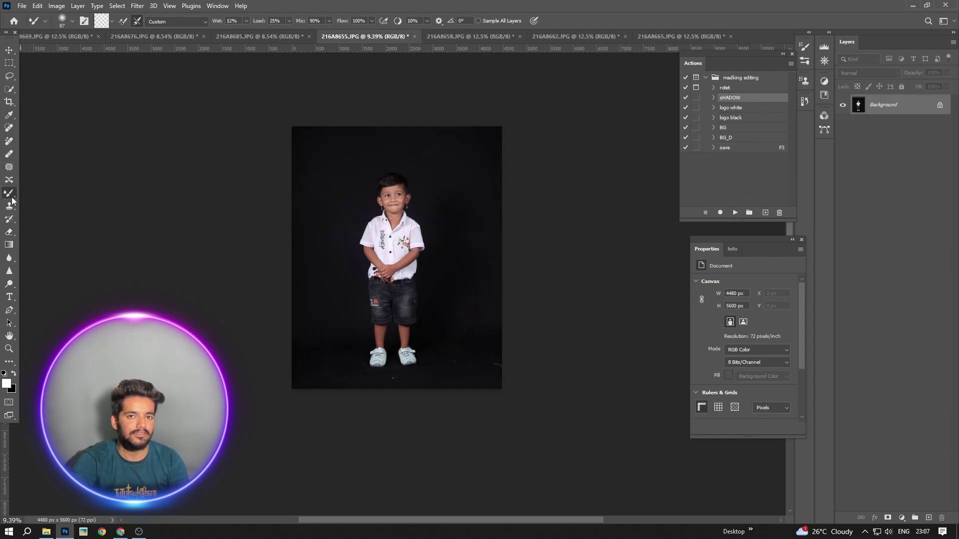
Smooth the forehead, cheeks, chin and neck of the boy in the white shirt with the Mixer Brush.
scroll(392, 194, up, 15)
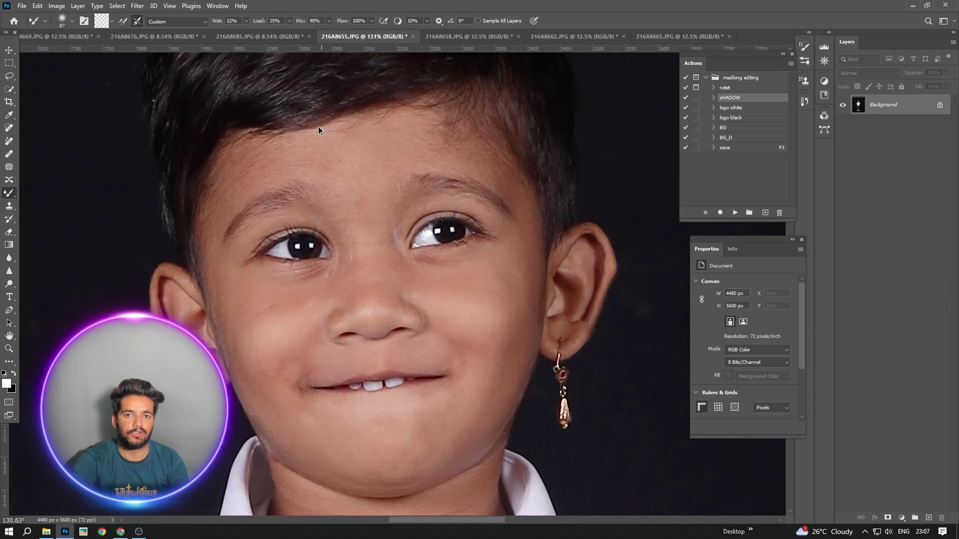
scroll(390, 210, up, 2)
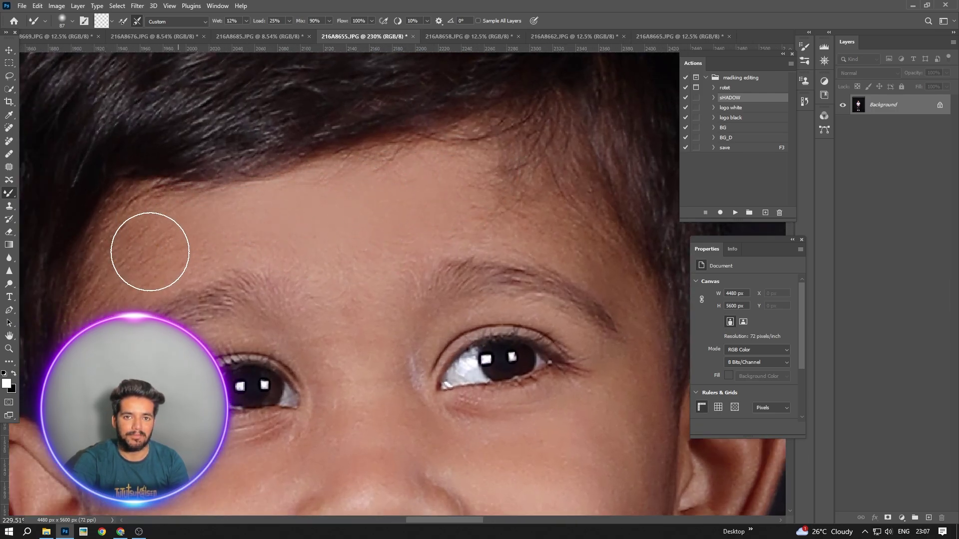
alt+right_click(490, 194)
scroll(209, 298, down, 3)
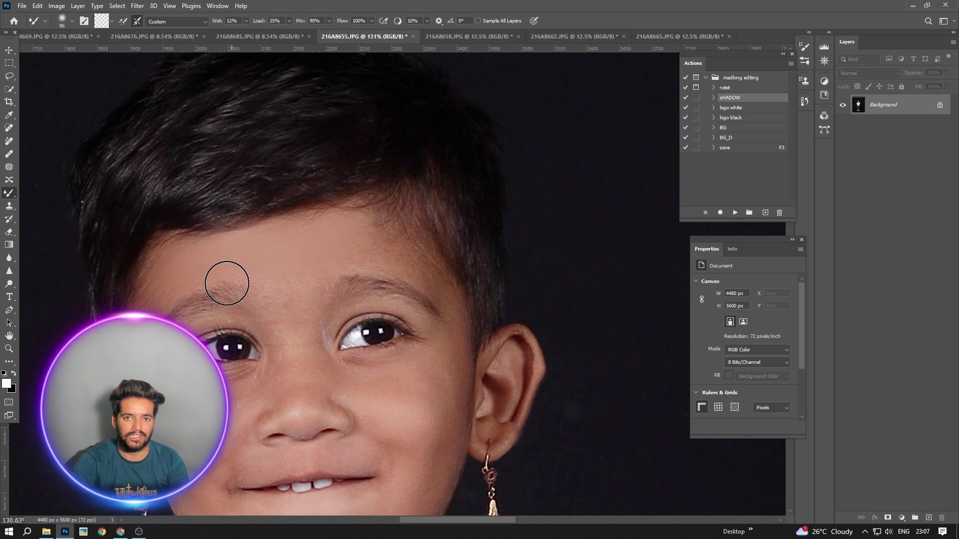
scroll(227, 283, down, 1)
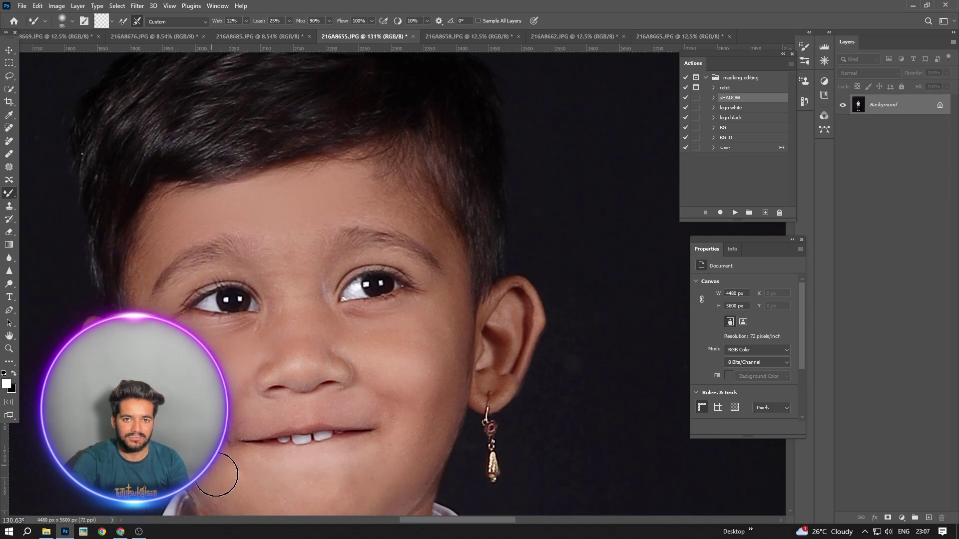
scroll(227, 438, down, 1)
right_click(227, 416)
key(Escape)
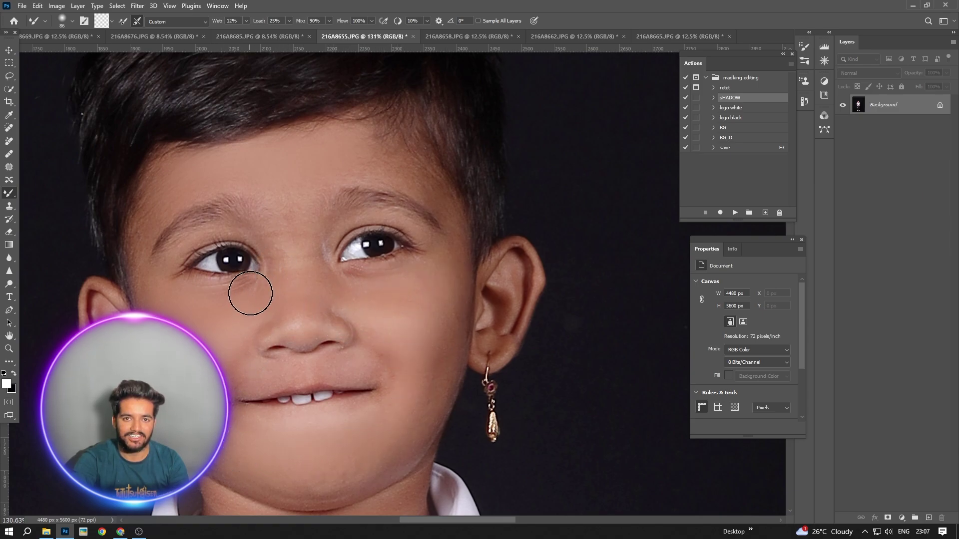
scroll(265, 398, down, 5)
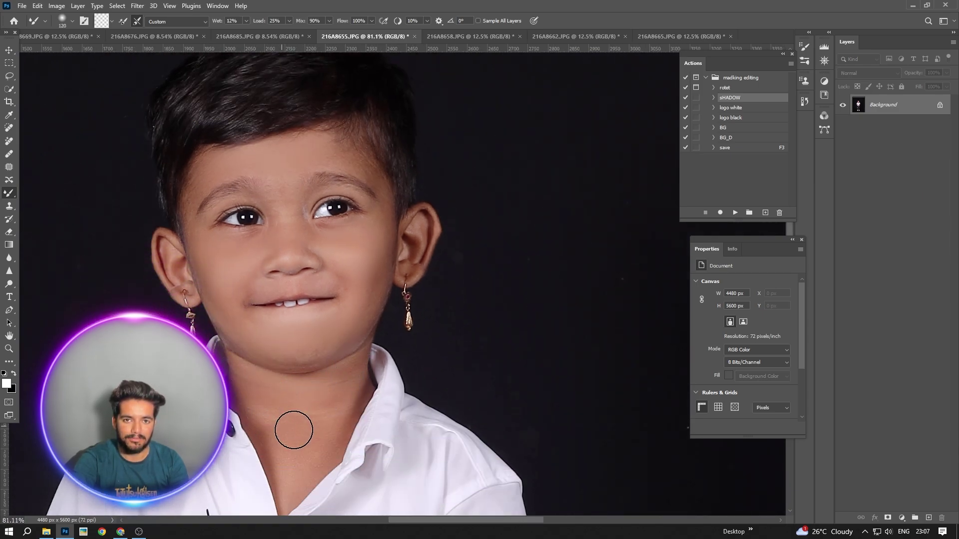
Select the standing boy as the subject and copy him onto his own layer.
scroll(328, 393, down, 8)
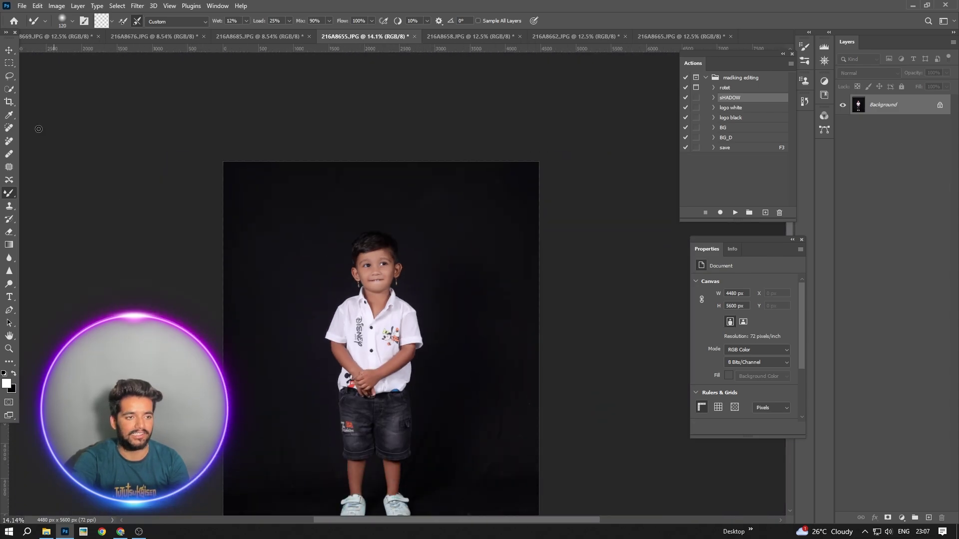
click(7, 88)
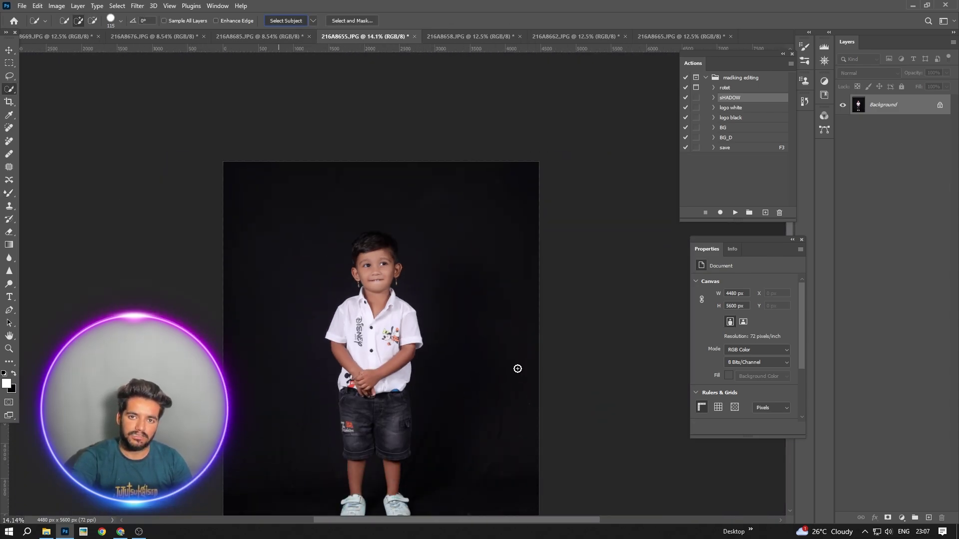
key(ctrl+j)
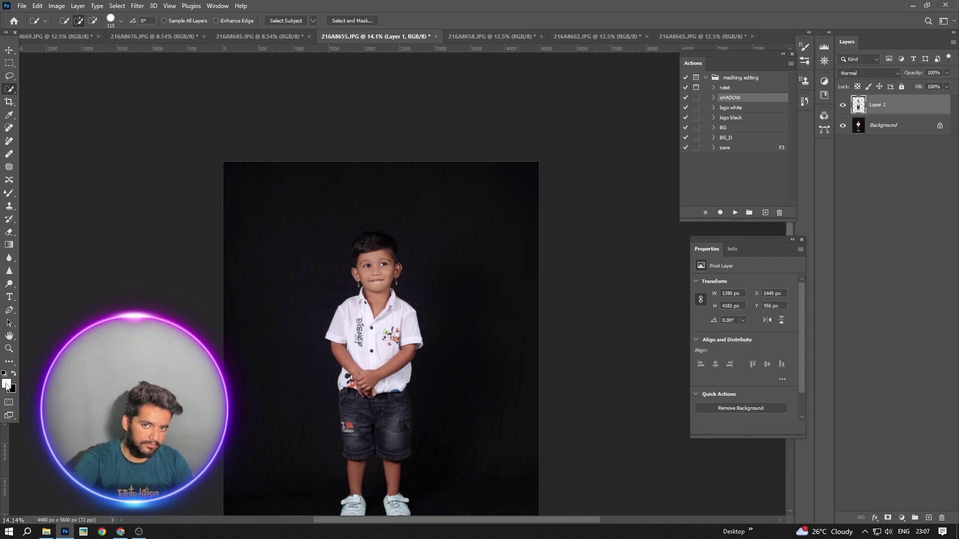
Place the neon shopfront image 158df53fce317b7c95a9c34e300876df from the png background folder and enlarge it to cover the whole canvas.
click(46, 532)
scroll(468, 392, down, 5)
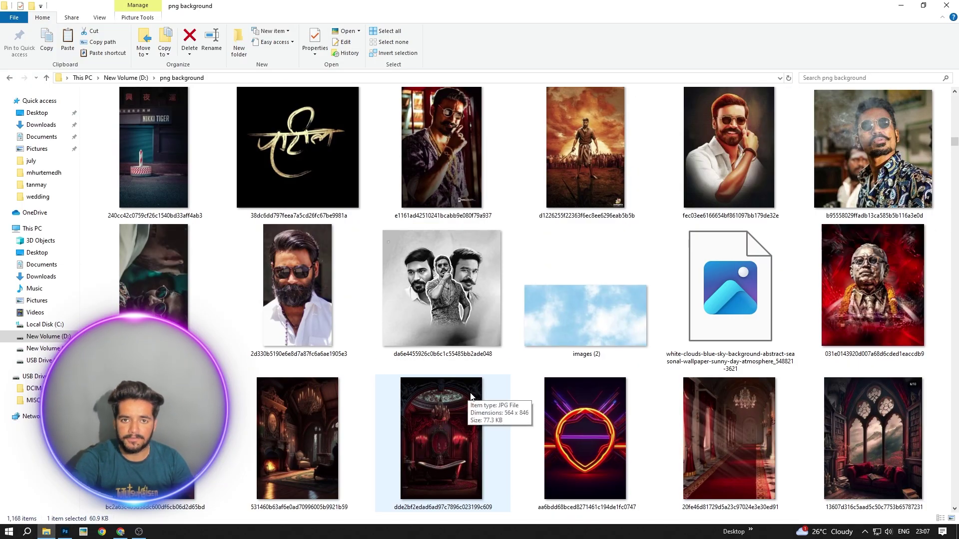
scroll(590, 437, down, 5)
scroll(721, 243, down, 15)
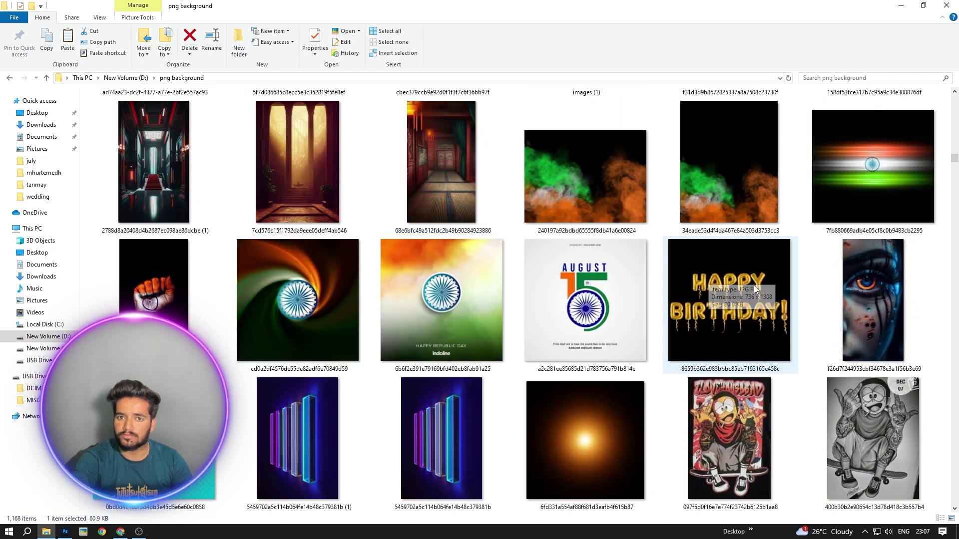
scroll(754, 286, up, 5)
click(888, 289)
drag(888, 289, 401, 154)
scroll(369, 242, down, 2)
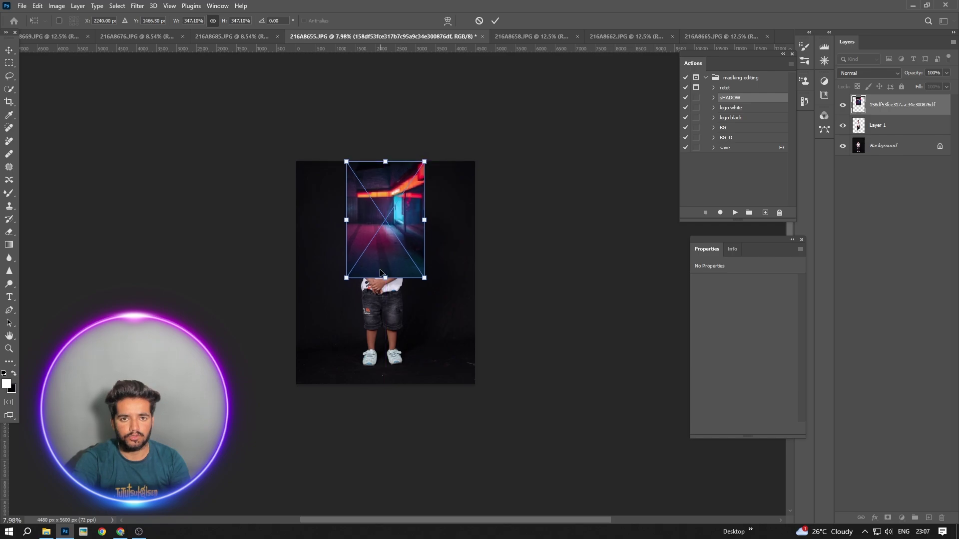
drag(384, 278, 365, 452)
key(Return)
key(w)
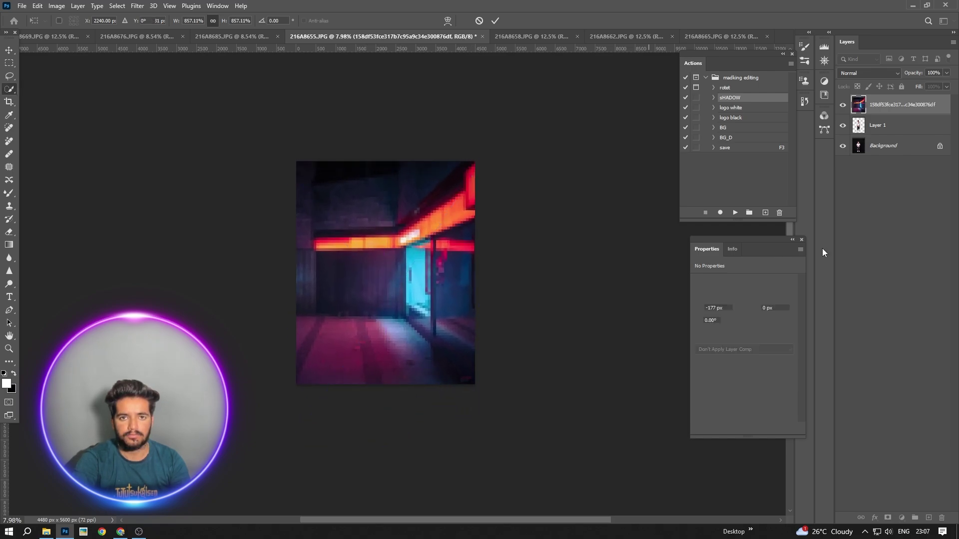
Move the boy cutout above the neon shopfront layer and lower the shopfront layer's opacity to 41%.
drag(898, 127, 899, 106)
click(906, 129)
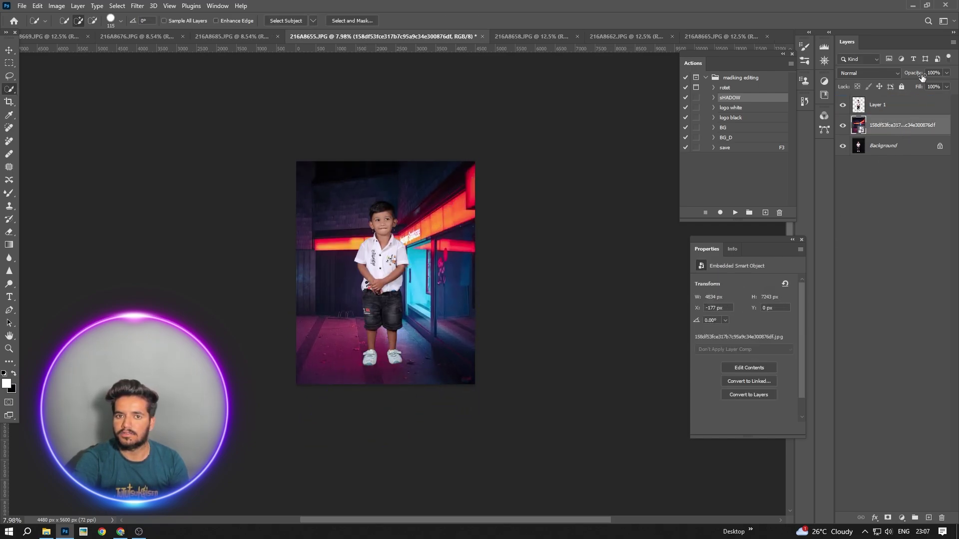
drag(897, 72, 896, 72)
drag(893, 76, 892, 76)
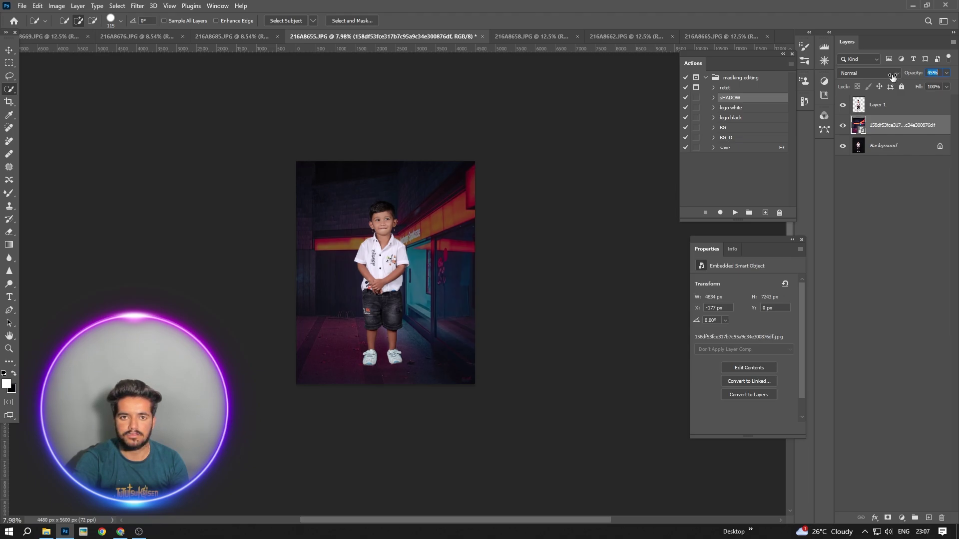
Rasterize the neon shopfront layer and softly erase it over the boy and the floor around his feet with the Eraser.
click(9, 232)
click(449, 344)
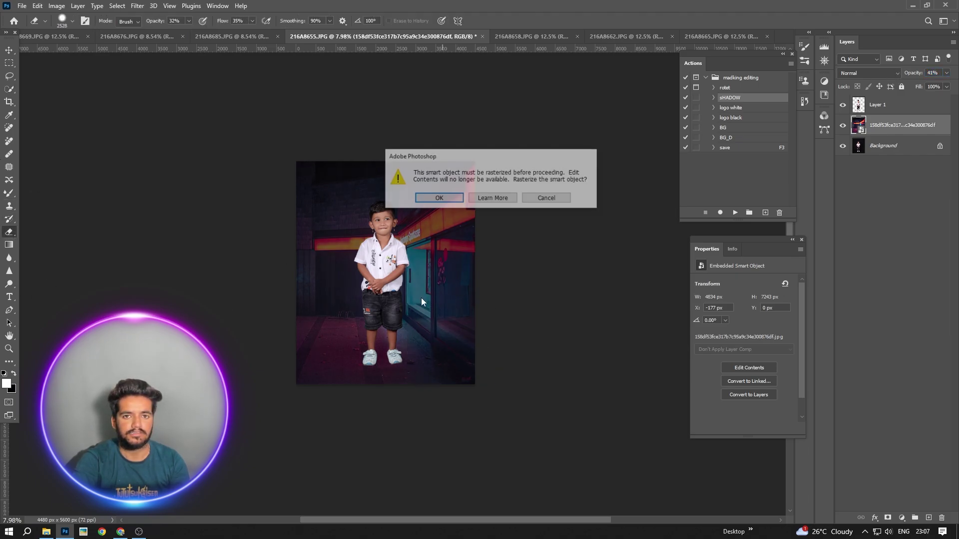
click(438, 198)
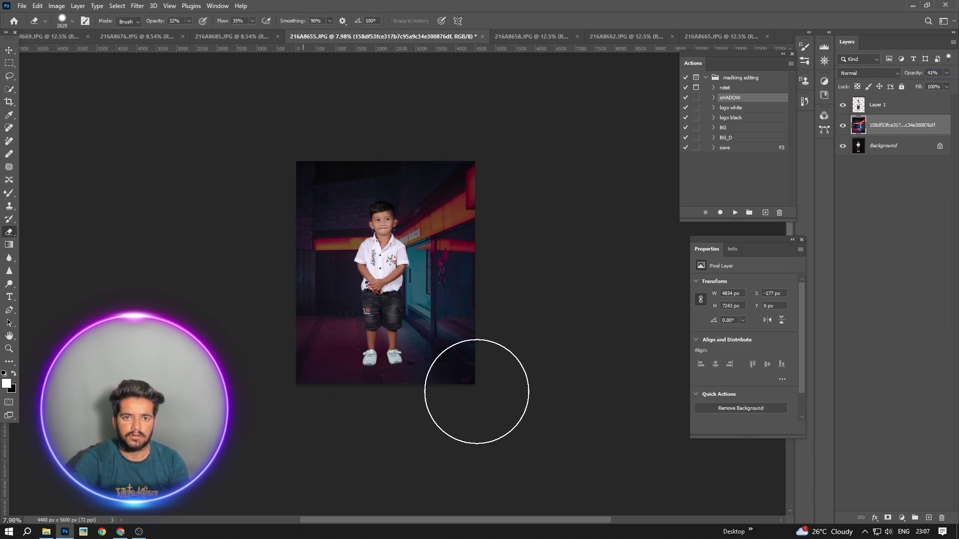
mouse_move(376, 276)
mouse_down()
mouse_move(370, 297)
mouse_move(296, 351)
mouse_move(404, 384)
mouse_move(389, 182)
mouse_move(369, 392)
mouse_up()
Merge all layers into the background and reapply the last-used filter to grade the photo.
right_click(908, 159)
click(844, 253)
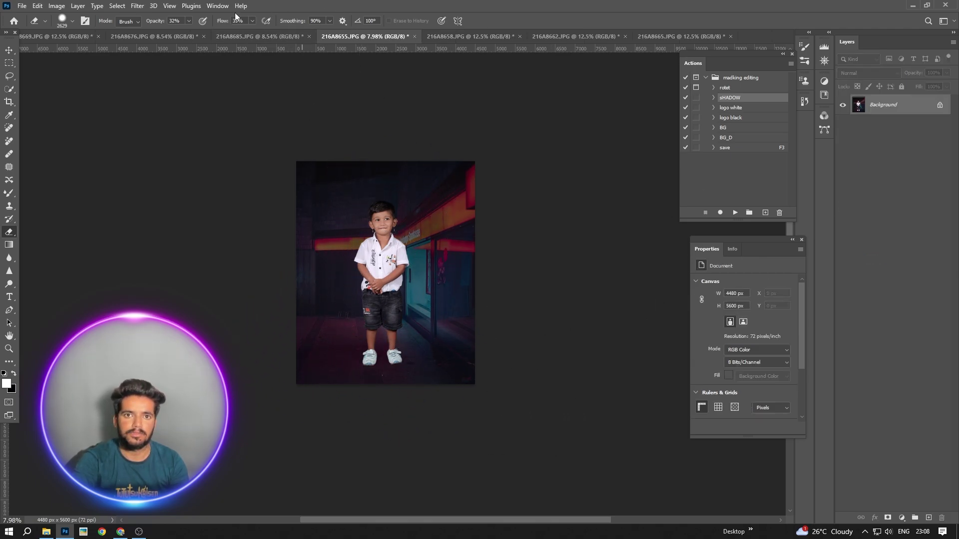
click(138, 6)
click(140, 17)
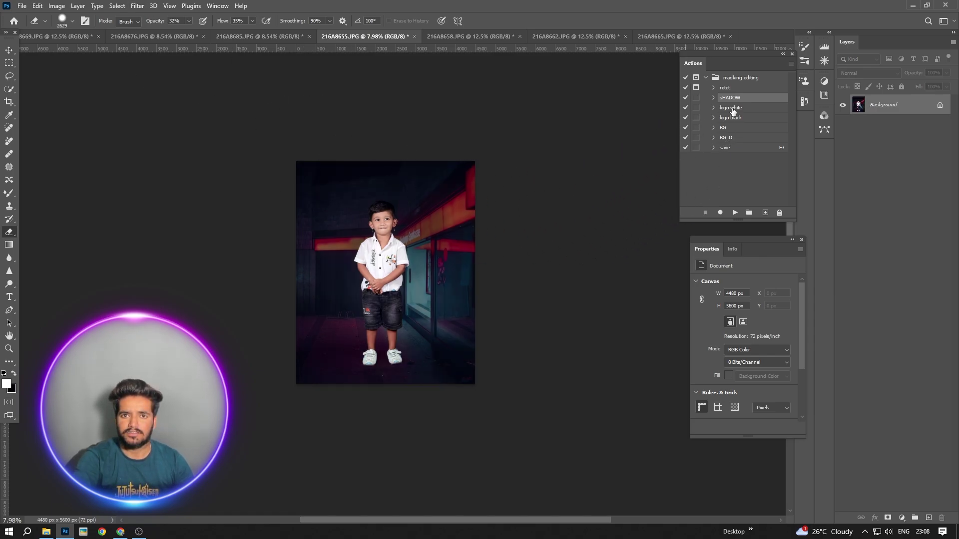
Add the studio logo with the logo white action, position it beside the boy's shorts over the dark wall, and merge the visible layers.
click(732, 109)
click(735, 212)
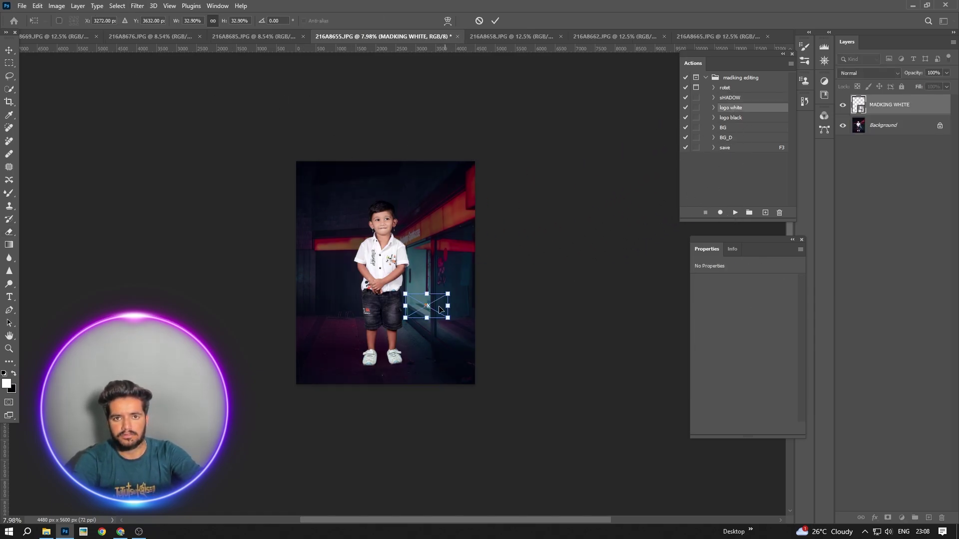
drag(440, 309, 358, 303)
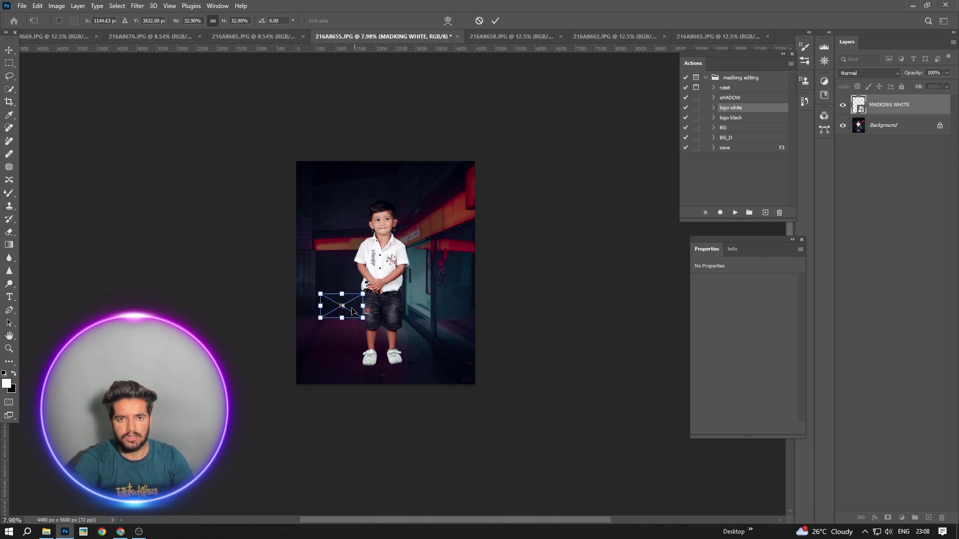
key(Return)
right_click(901, 126)
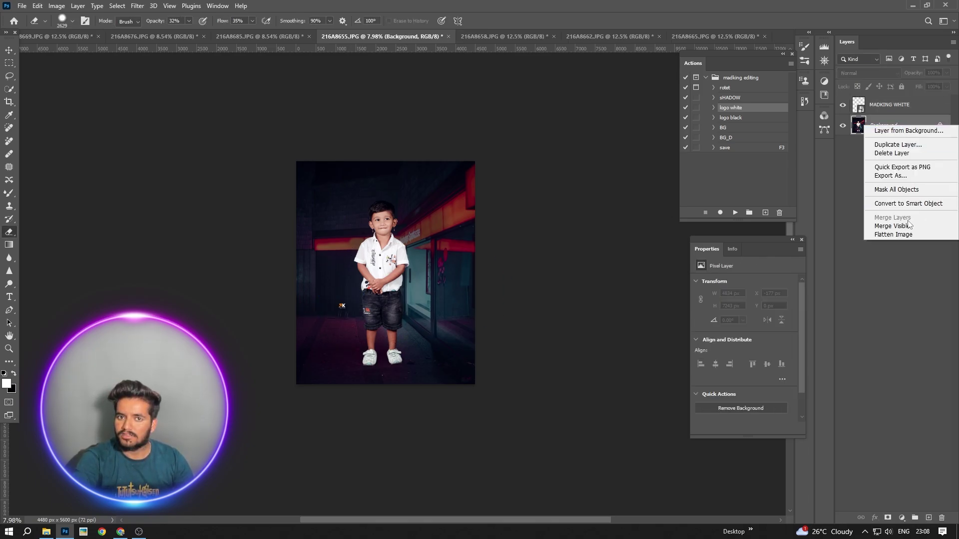
click(892, 224)
Save the finished photo 216A8655 with the save action and close it.
click(741, 149)
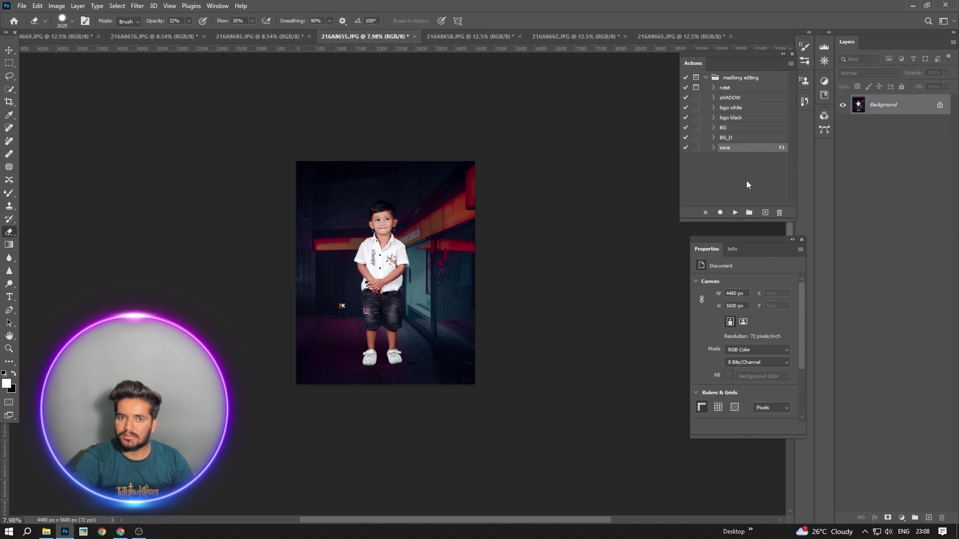
key(F3)
click(415, 36)
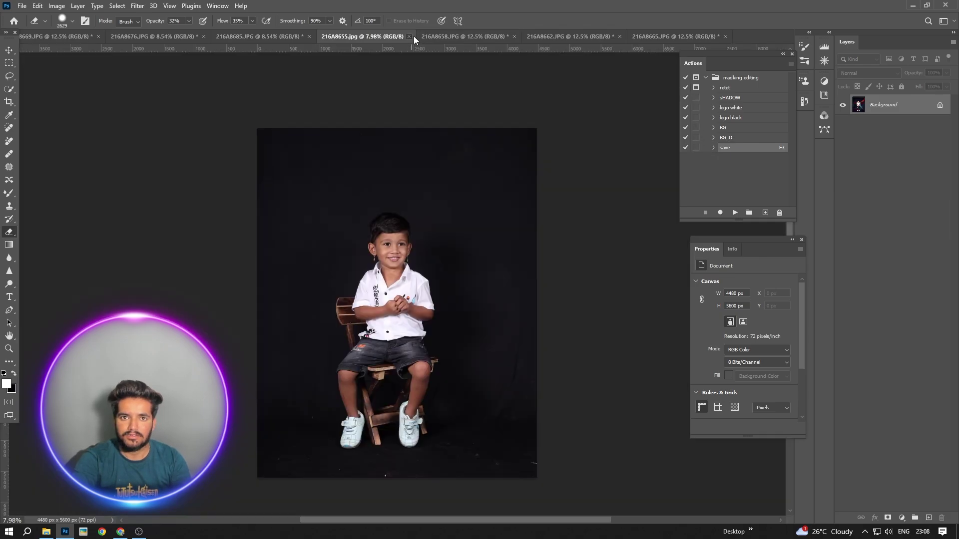
Bring up photo 216A8662.JPG, brighten it by running the sHADOW action twice, and merge the visible layers.
click(470, 36)
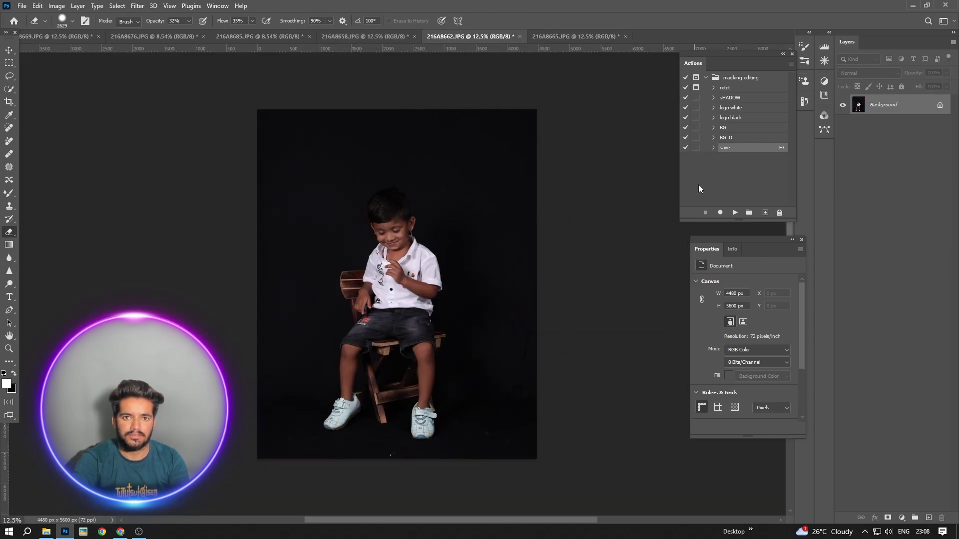
click(742, 101)
click(735, 213)
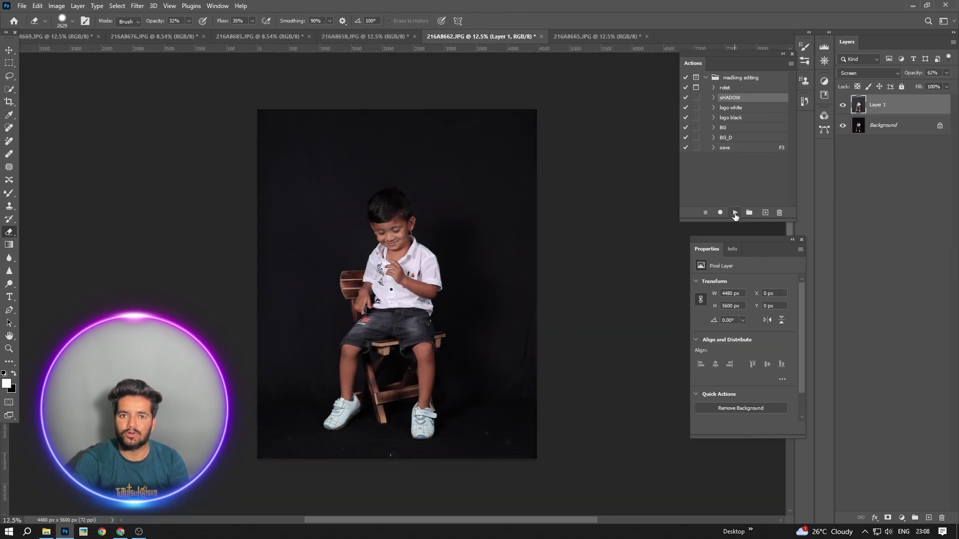
click(736, 213)
right_click(904, 150)
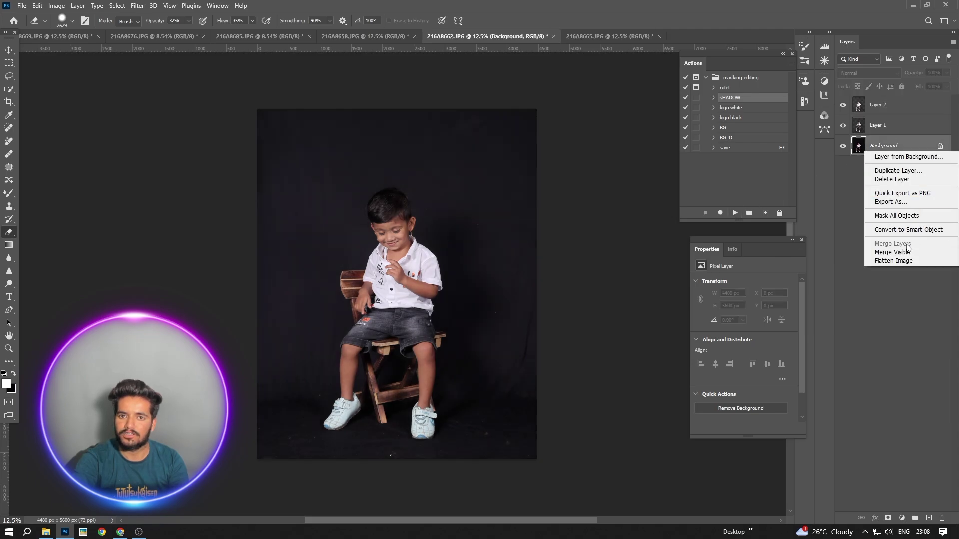
click(893, 252)
Smooth the face and neck of the boy looking down with the Mixer Brush, adjusting the brush size for small and larger areas.
click(9, 192)
scroll(460, 306, up, 10)
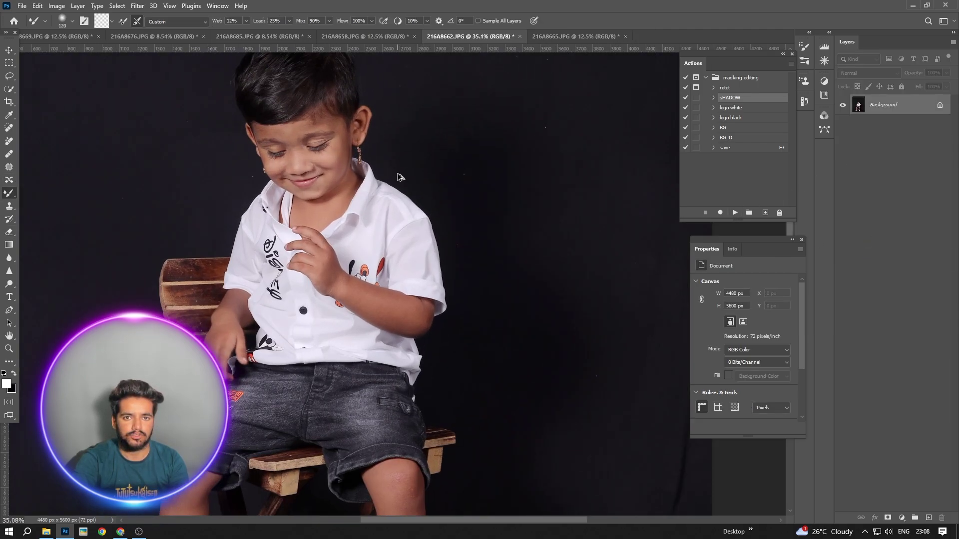
scroll(258, 180, up, 4)
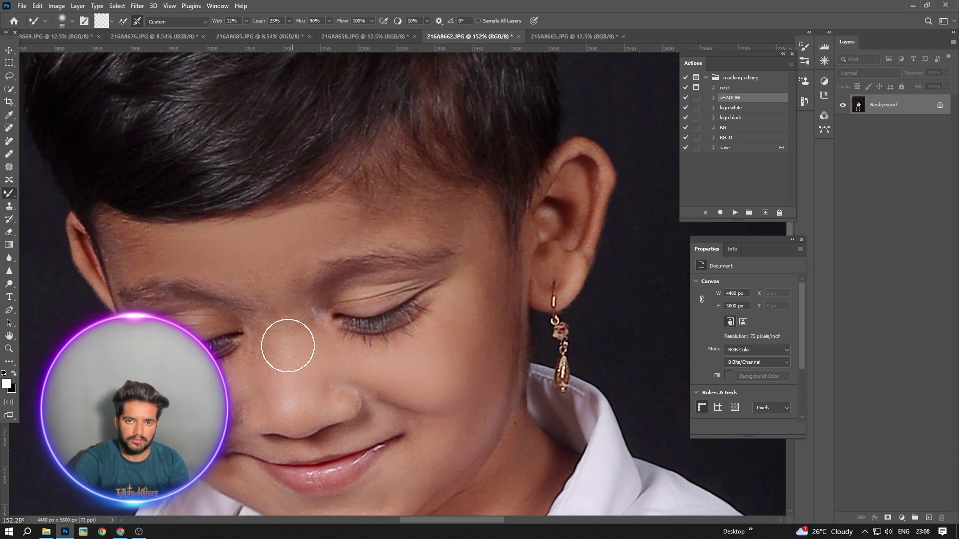
scroll(246, 364, down, 2)
key(bracketleft)
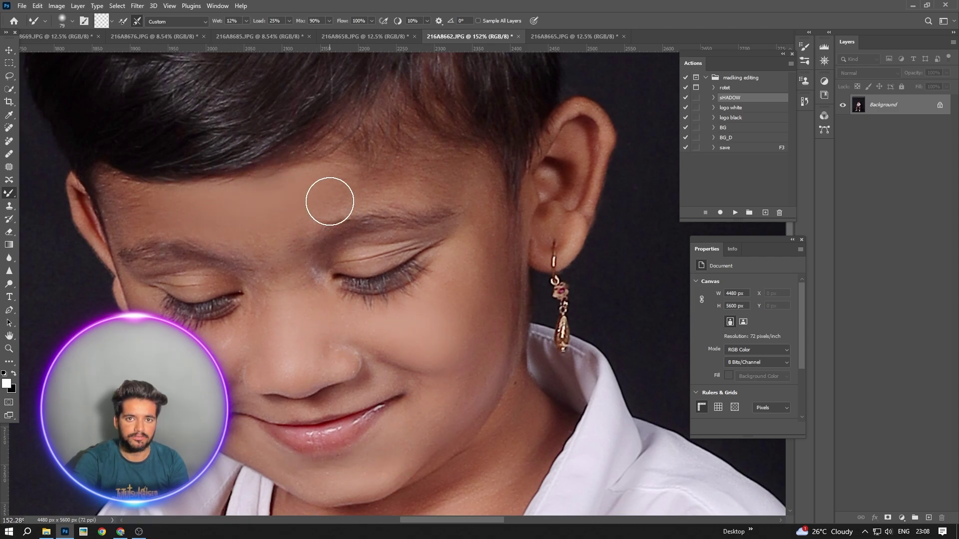
scroll(421, 274, down, 3)
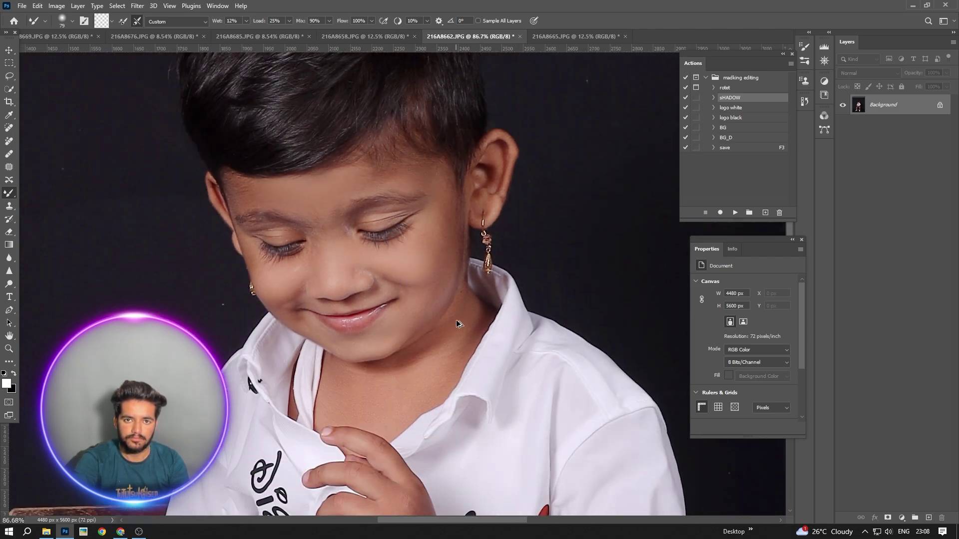
key(bracketright)
key(bracketright)
key(bracketright)
key(bracketright)
key(bracketright)
Enlarge the Mixer Brush to 733 px and blend the dark backdrop and floor around the seated boy.
scroll(415, 303, down, 8)
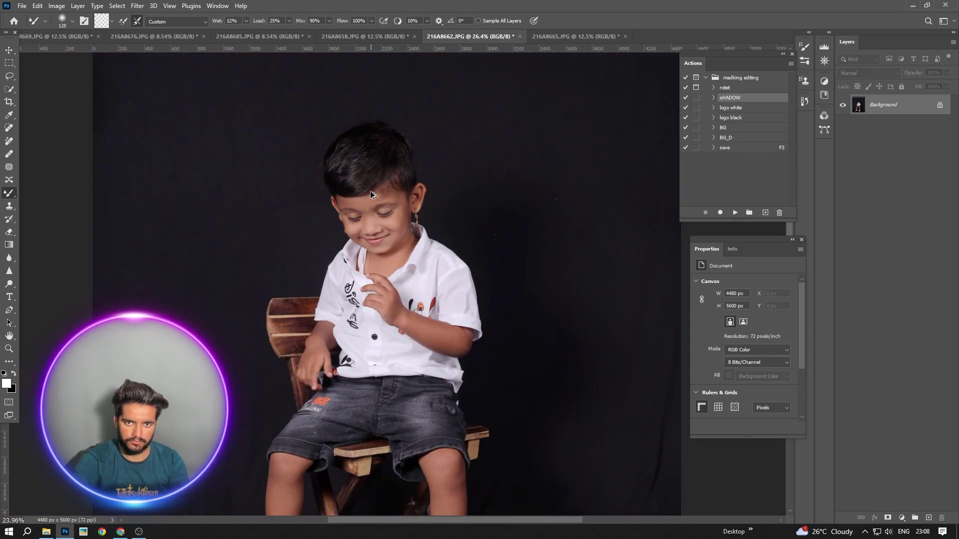
scroll(439, 270, down, 2)
scroll(428, 281, up, 4)
alt+right_click(436, 267)
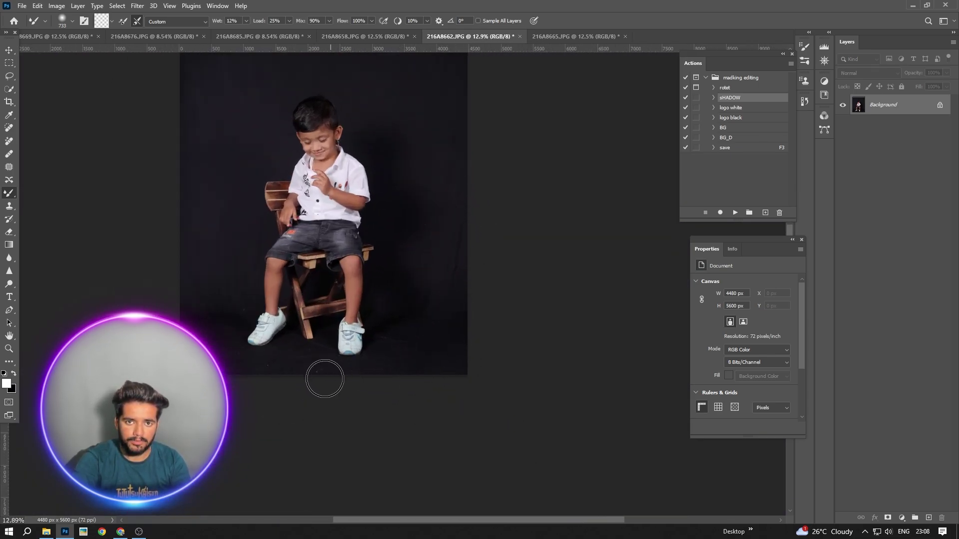
scroll(280, 315, down, 2)
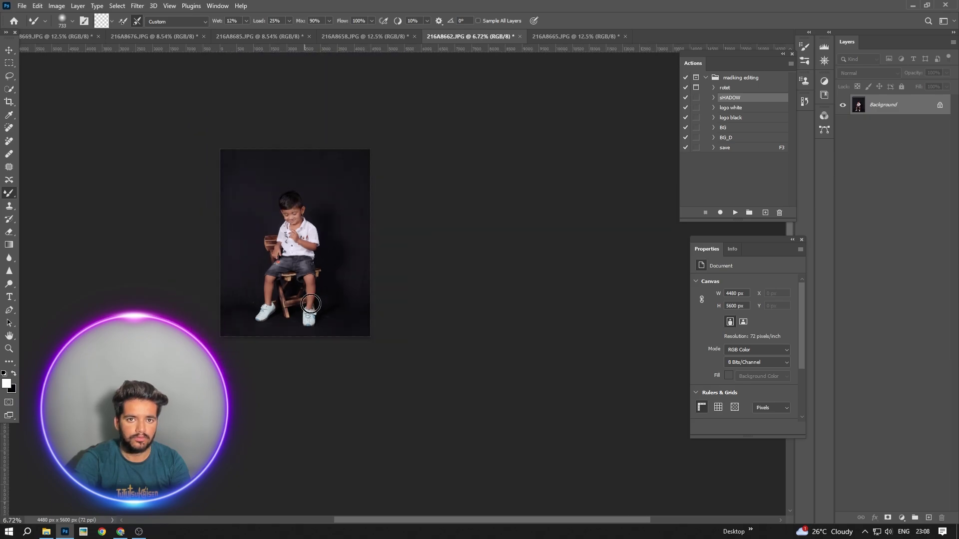
Select the seated boy by framing him and the chair with the Object Selection tool, about 2330 by 4372 px.
click(9, 91)
right_click(10, 95)
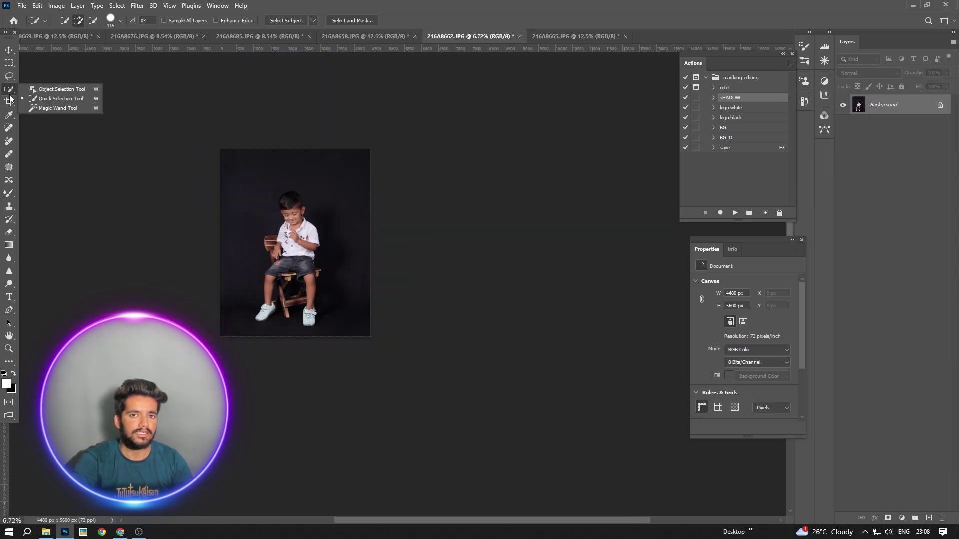
click(62, 89)
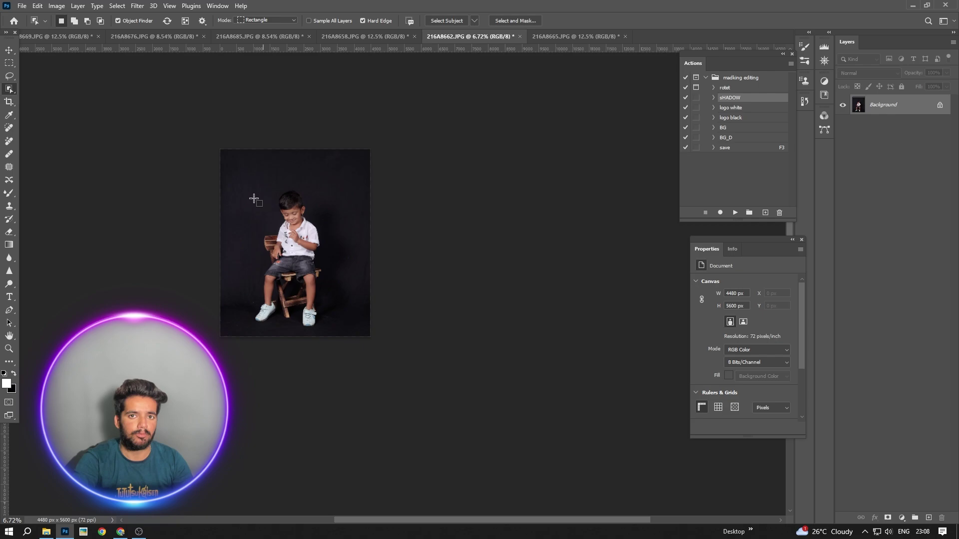
drag(320, 338, 328, 337)
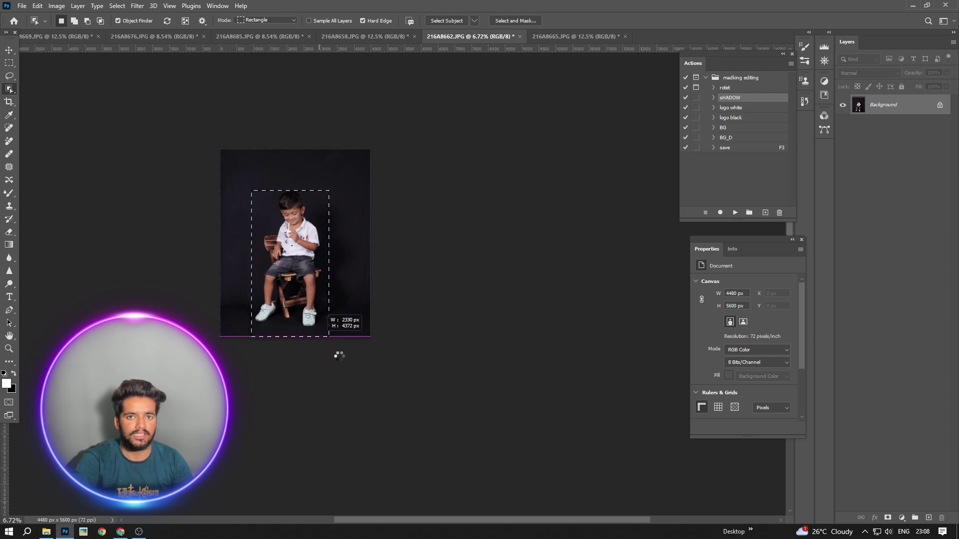
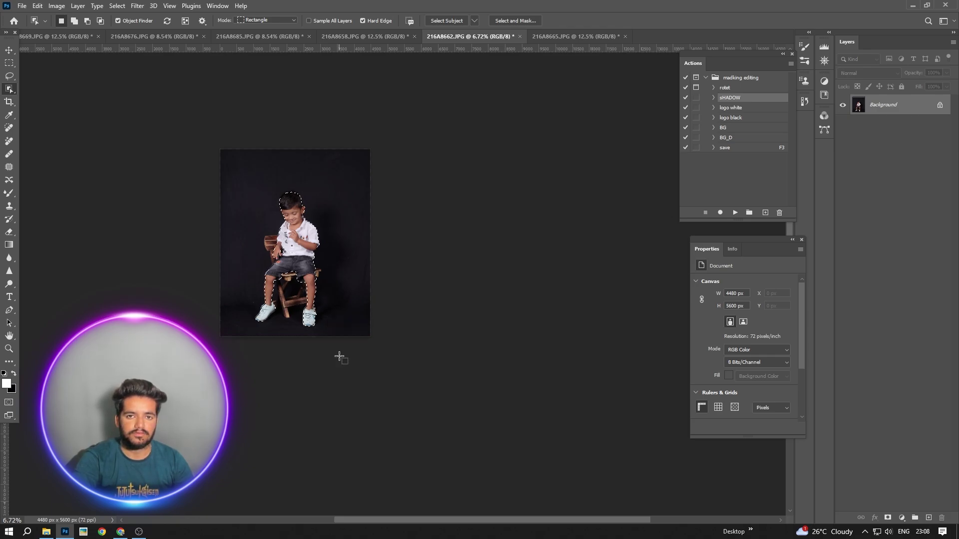
Add the chair's crossed legs and crossbars beneath the boy to the selection with the Quick Selection tool.
scroll(339, 357, down, 2)
right_click(15, 92)
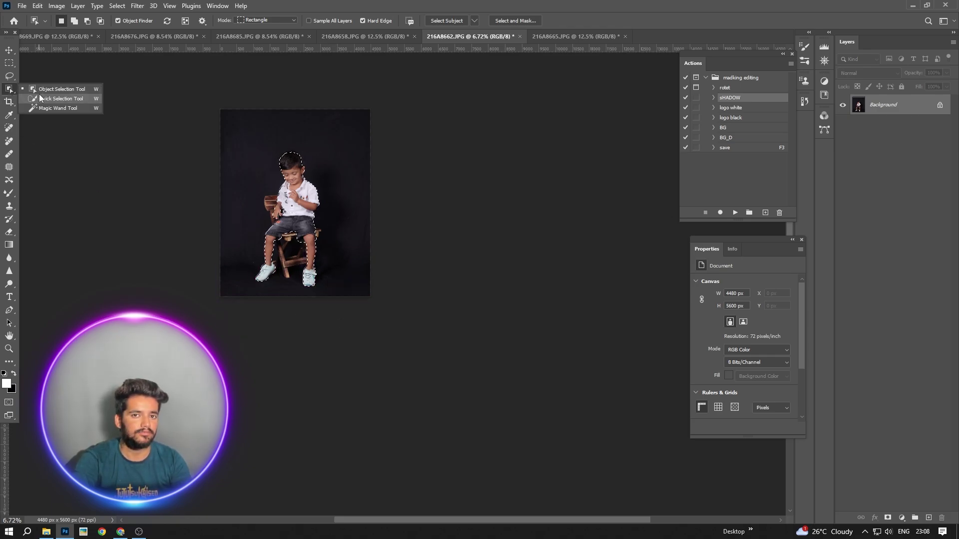
click(65, 96)
scroll(260, 232, up, 8)
scroll(315, 163, up, 1)
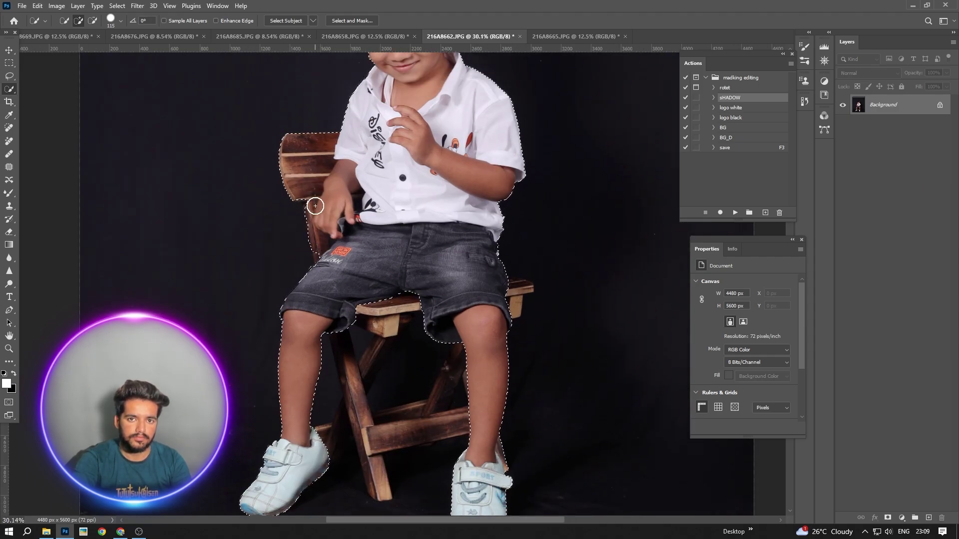
mouse_move(377, 306)
mouse_down()
mouse_move(386, 324)
mouse_move(352, 372)
mouse_move(362, 403)
mouse_up()
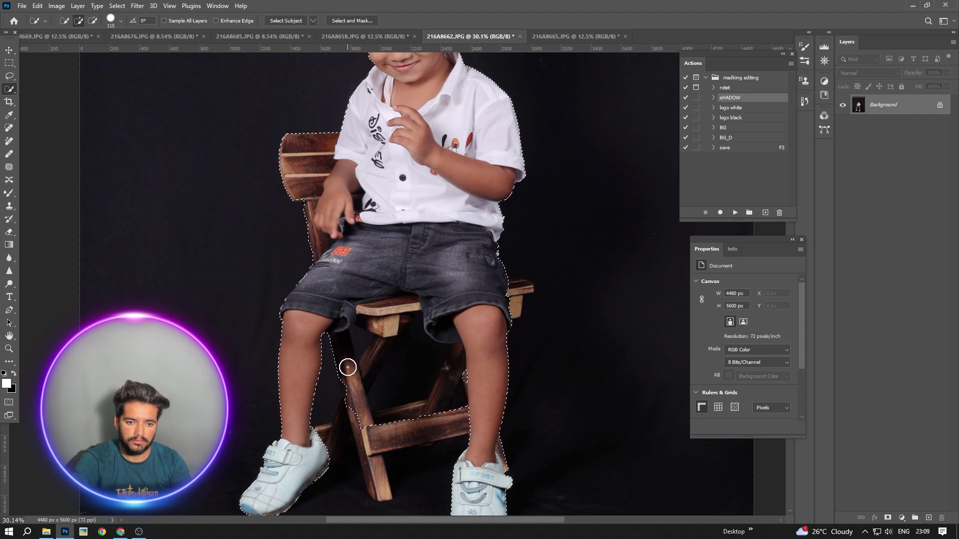
mouse_move(347, 366)
mouse_down()
mouse_move(354, 419)
mouse_move(365, 437)
mouse_move(392, 440)
mouse_move(377, 468)
mouse_move(425, 439)
mouse_move(442, 412)
mouse_up()
scroll(450, 404, down, 1)
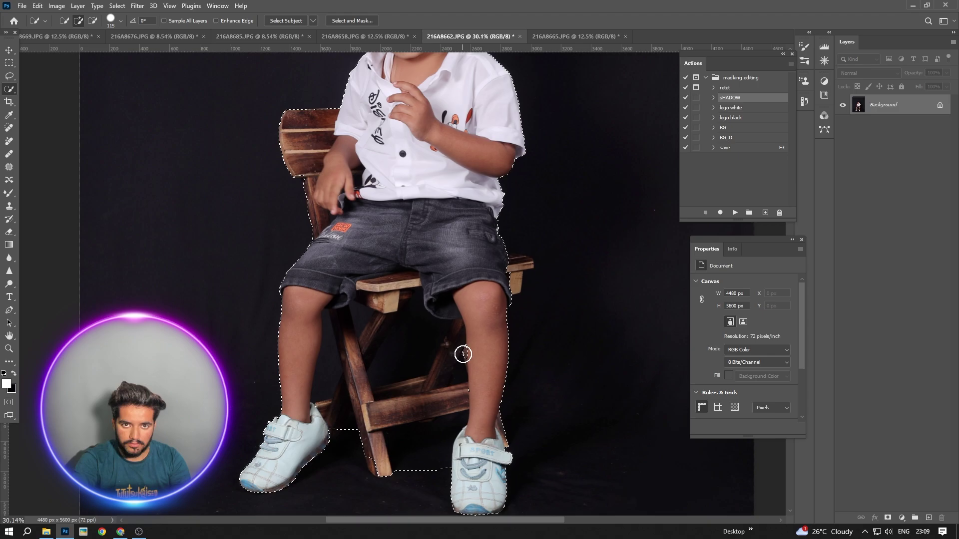
Add the chair seat's protruding end and the foot of its leg to the selection, and copy the selected subject to a new layer.
drag(513, 265, 523, 261)
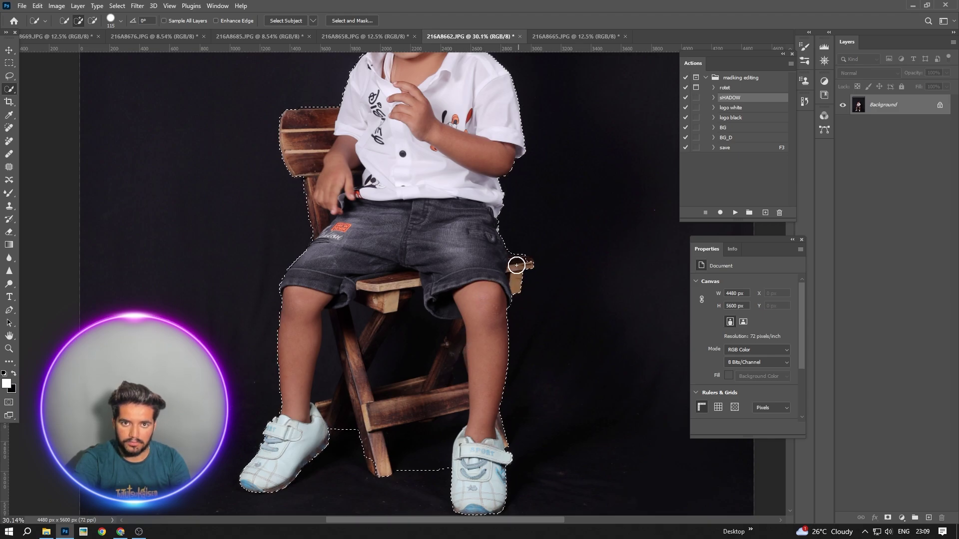
scroll(475, 358, down, 3)
scroll(421, 311, up, 3)
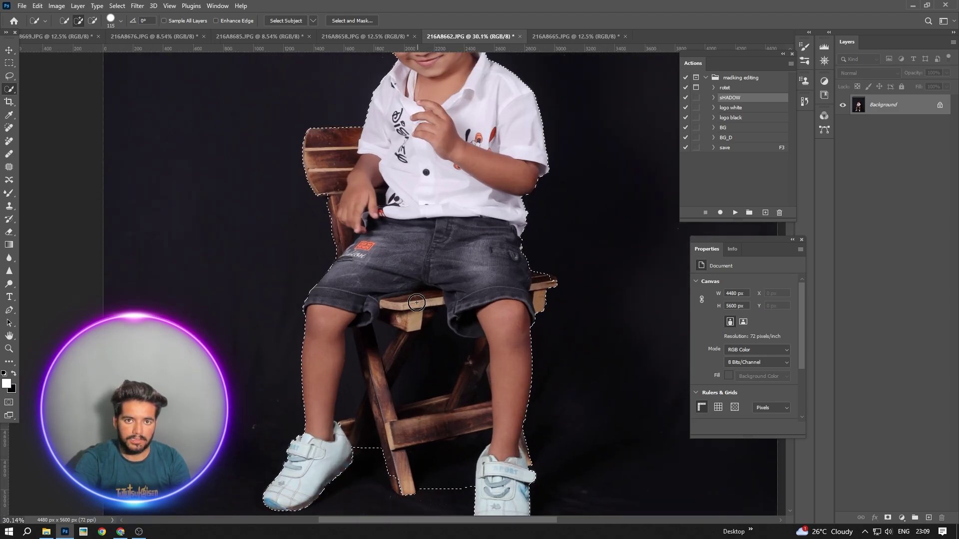
scroll(416, 303, down, 2)
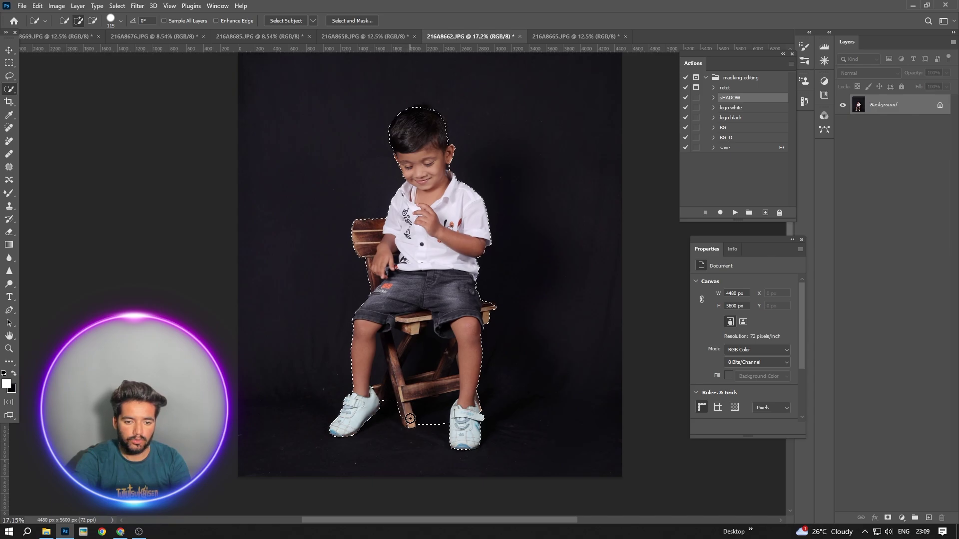
drag(406, 425, 428, 423)
scroll(435, 400, down, 5)
scroll(436, 399, up, 4)
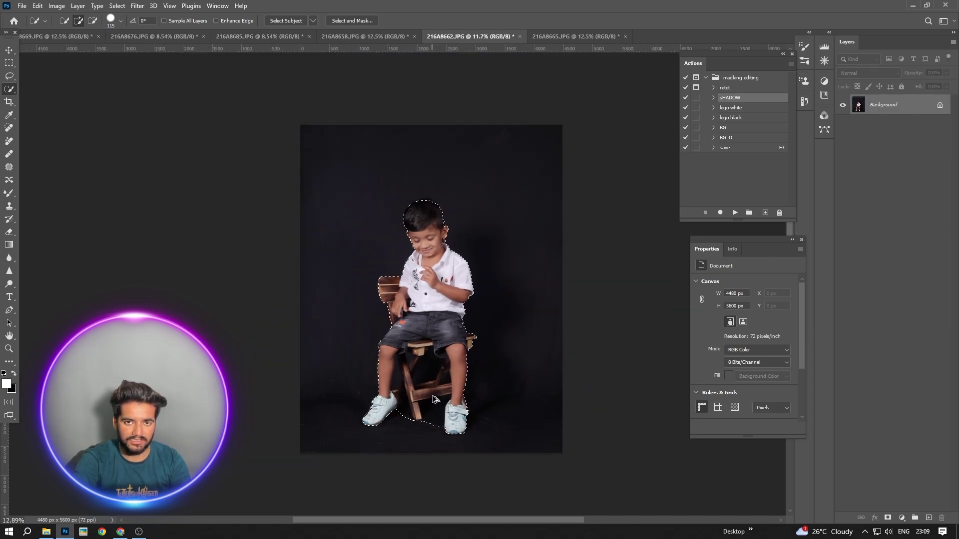
key(ctrl+j)
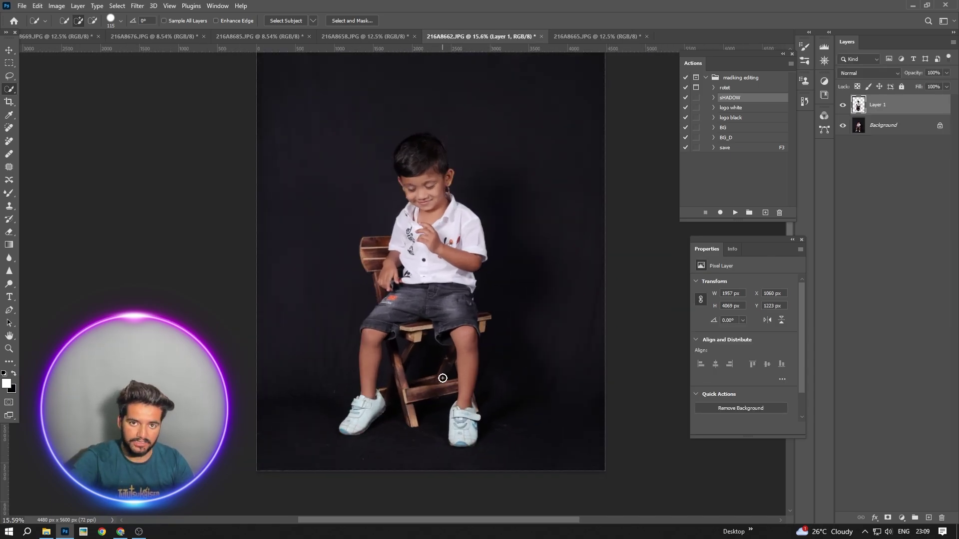
Look through the png background folder for a dark interior image to use behind the seated boy.
click(70, 533)
scroll(316, 436, down, 10)
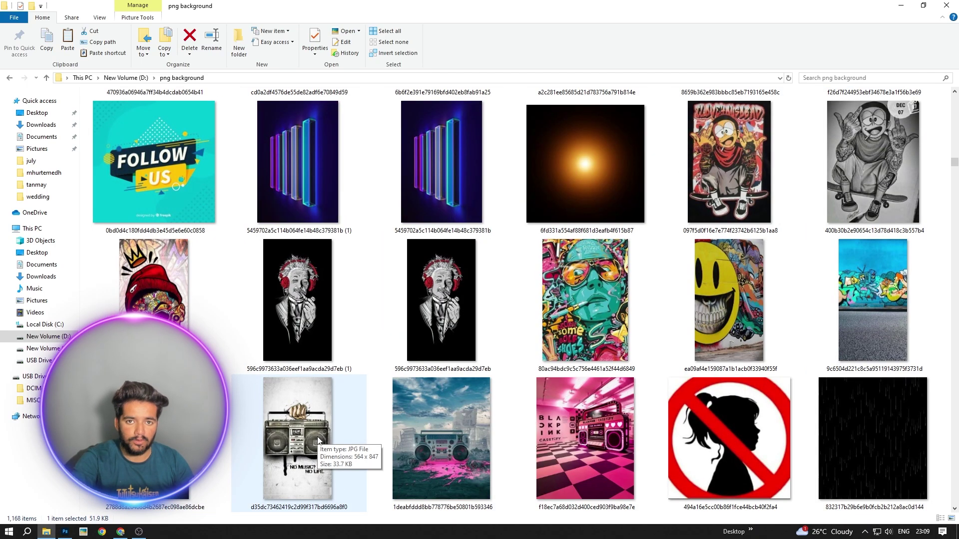
scroll(526, 372, down, 15)
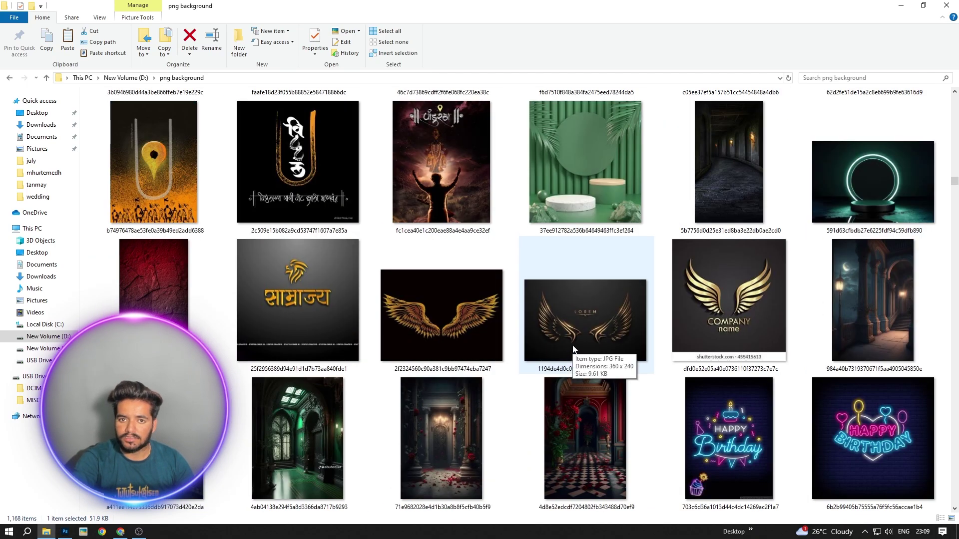
scroll(574, 344, down, 12)
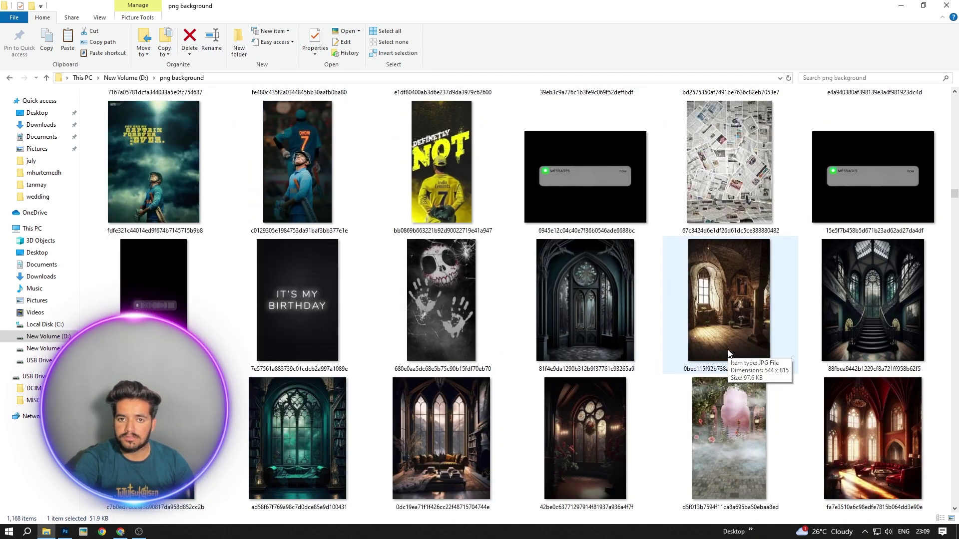
scroll(728, 352, up, 15)
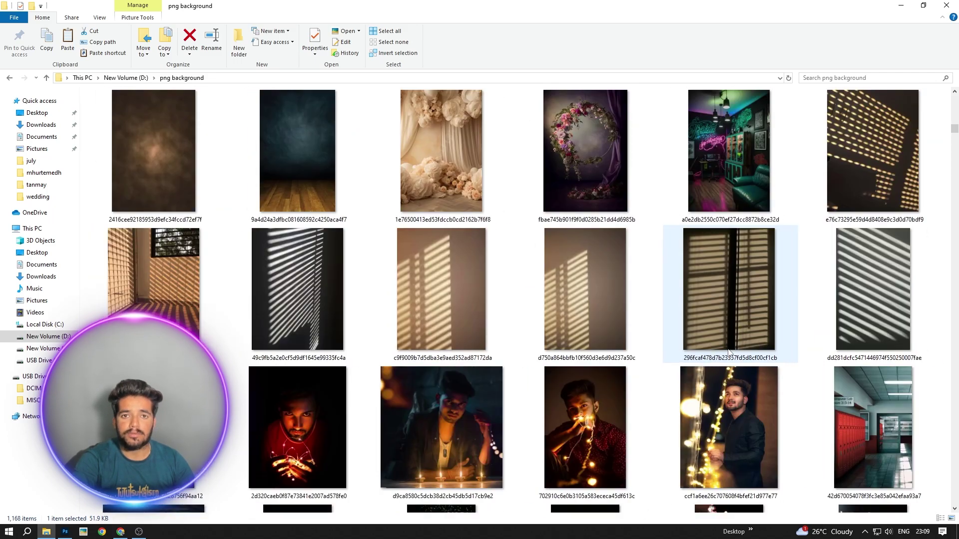
scroll(728, 353, up, 5)
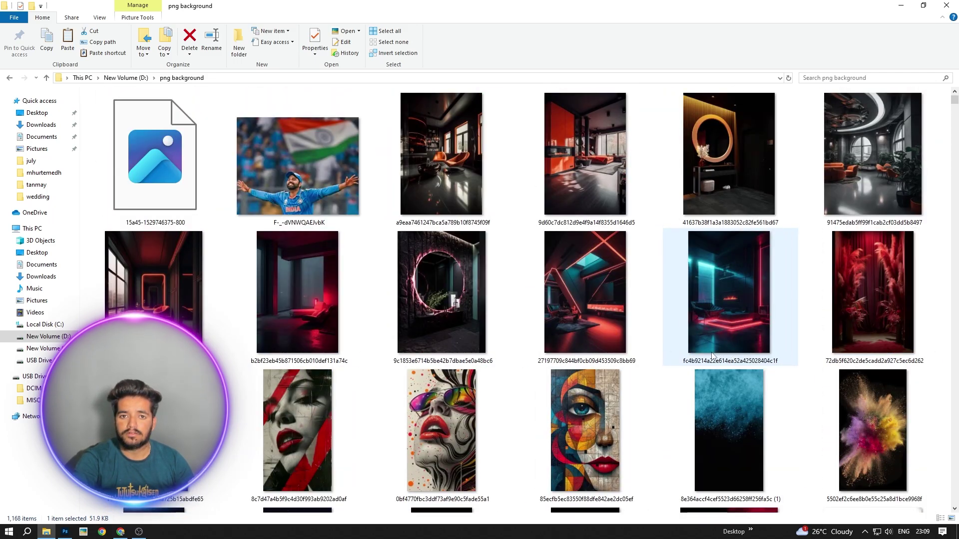
scroll(562, 332, down, 15)
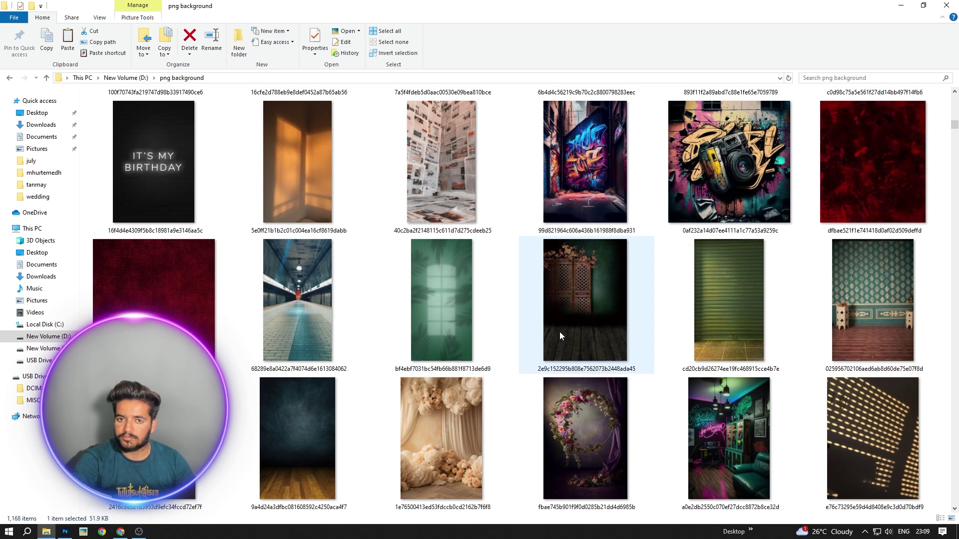
scroll(560, 331, down, 10)
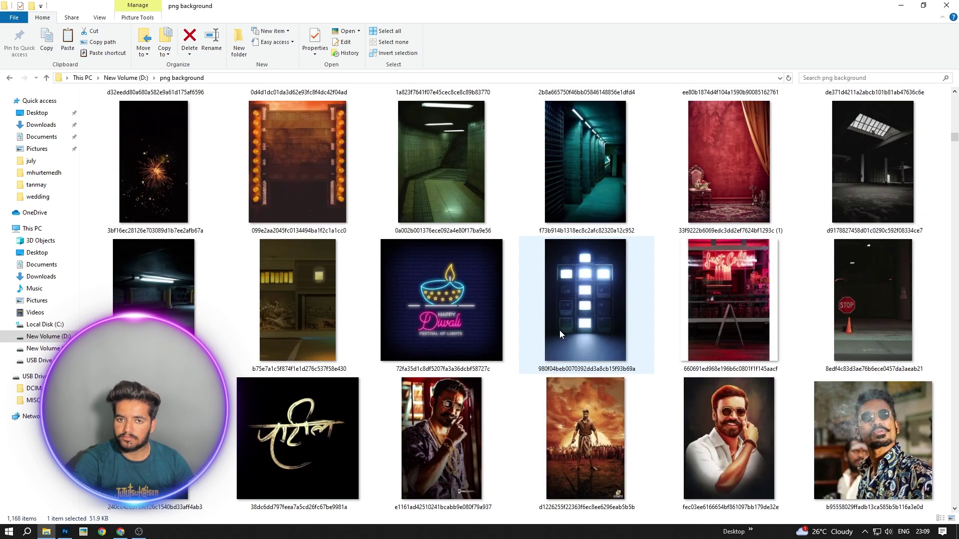
scroll(560, 330, down, 6)
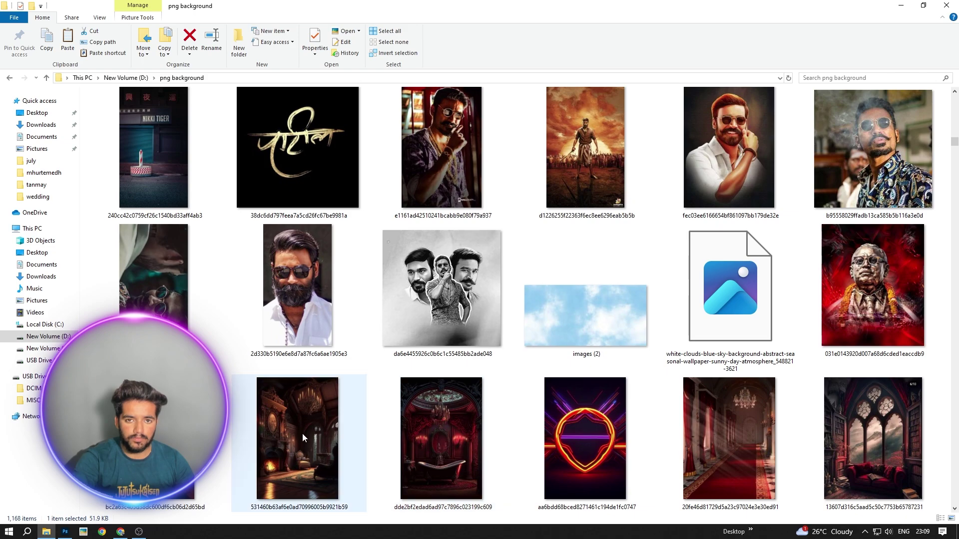
Place the dark fireplace hall image in photo 216A8662.JPG, scaled to about 603.5%, with its lower edge meeting the canvas bottom.
drag(302, 434, 434, 130)
scroll(455, 271, down, 3)
drag(434, 315, 434, 488)
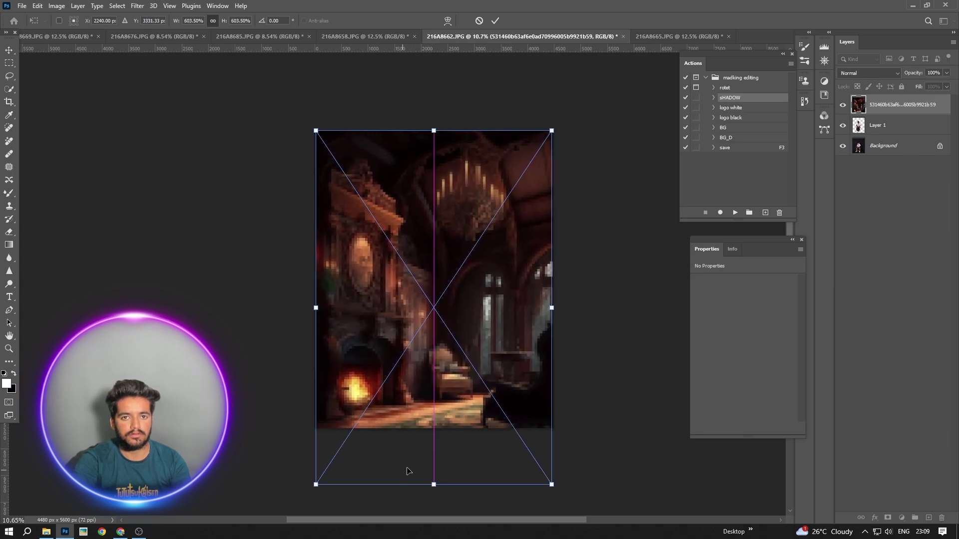
drag(421, 431, 418, 369)
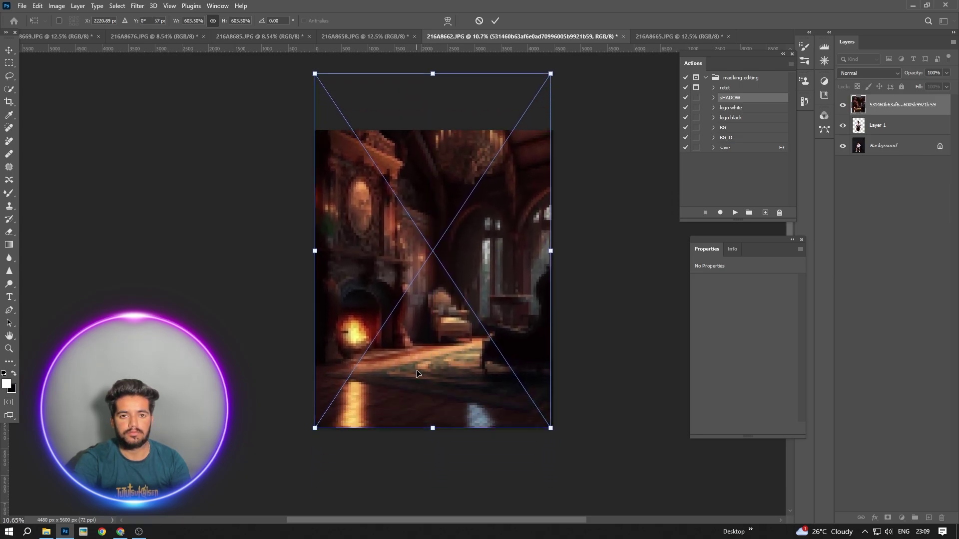
key(Return)
Put the fireplace hall layer beneath the boy's cutout layer and set its opacity to 40%.
key(w)
drag(899, 101, 921, 132)
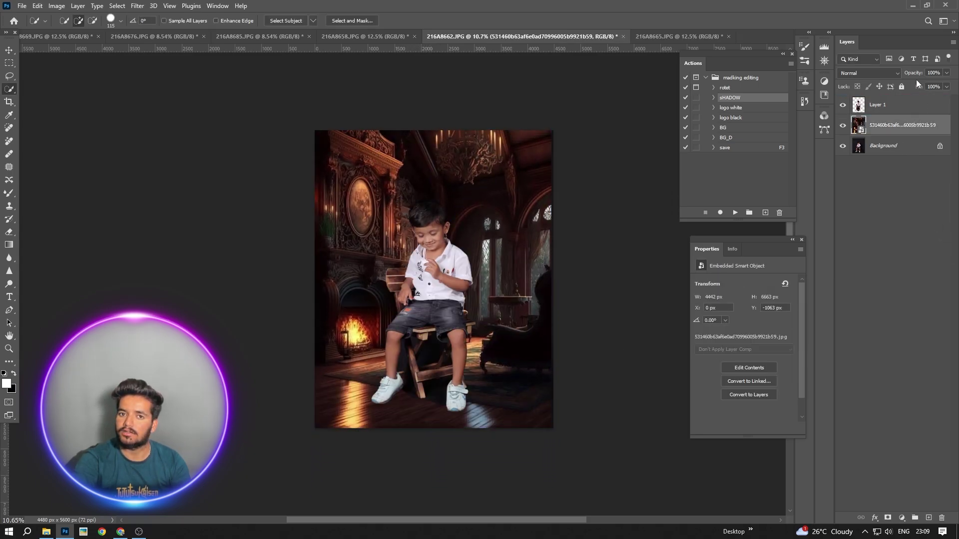
drag(902, 66, 888, 66)
Rasterize the hall layer, fade it around the boy's feet using the Eraser at 1201 and 2478 px, and merge all layers.
click(12, 233)
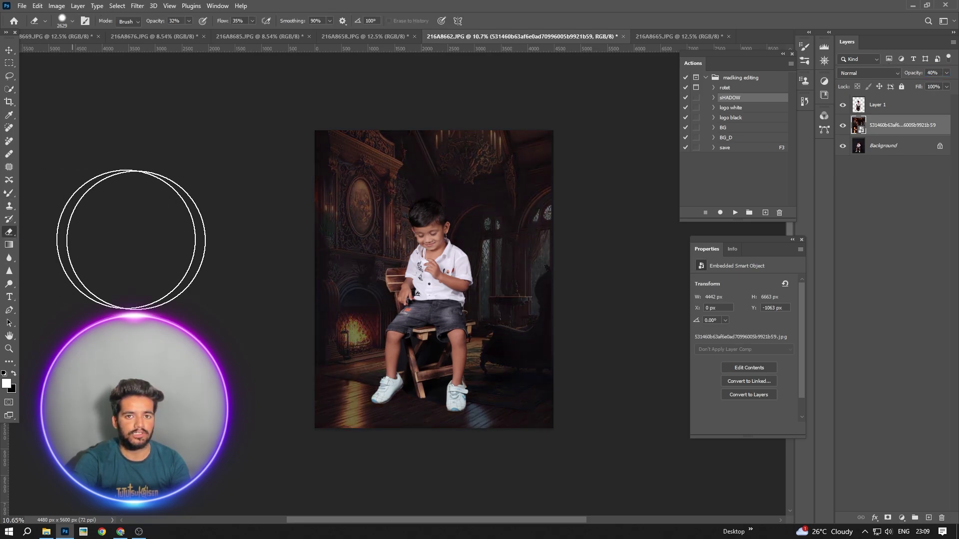
click(431, 394)
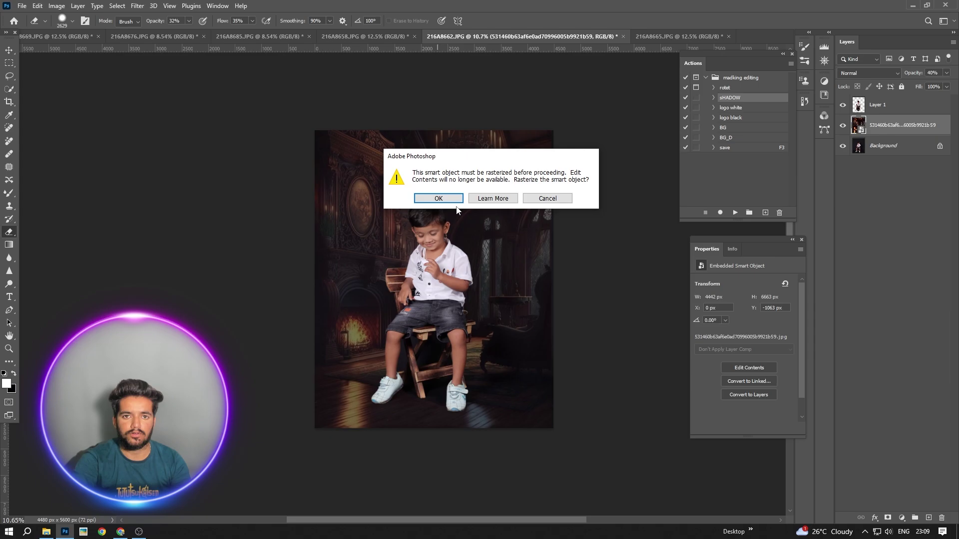
click(444, 200)
alt+right_click(434, 290)
drag(390, 381, 442, 401)
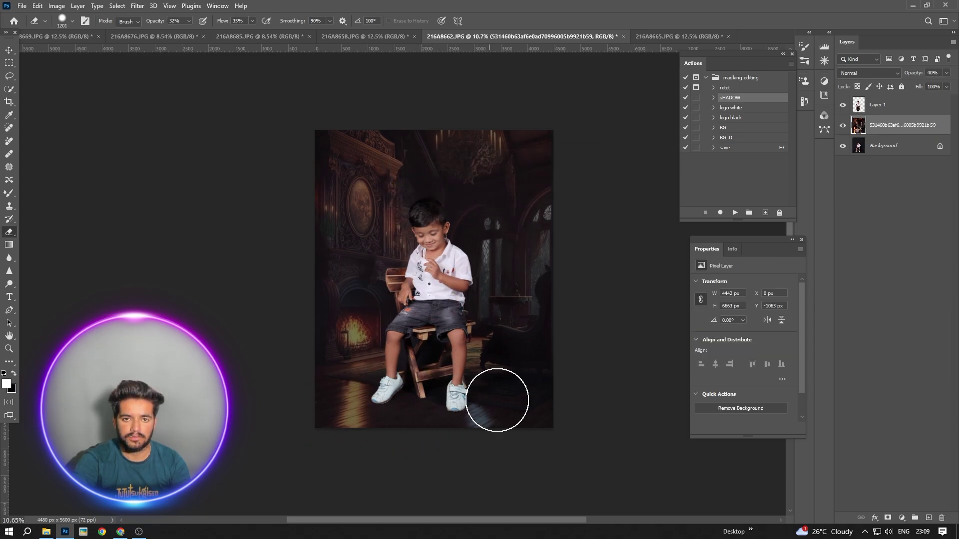
alt+right_click(496, 394)
mouse_move(417, 366)
mouse_down()
mouse_move(436, 241)
mouse_move(441, 306)
mouse_move(396, 439)
mouse_move(474, 431)
mouse_up()
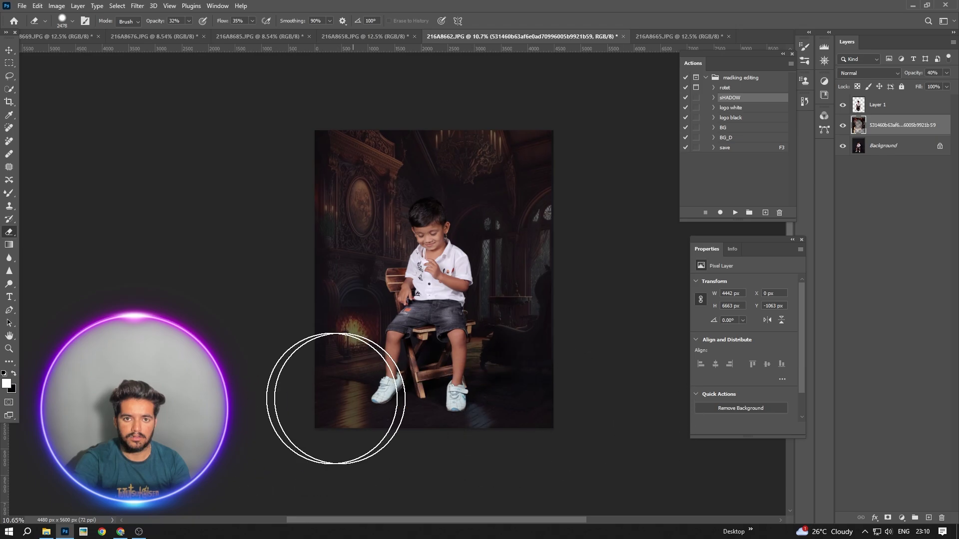
right_click(899, 151)
click(899, 260)
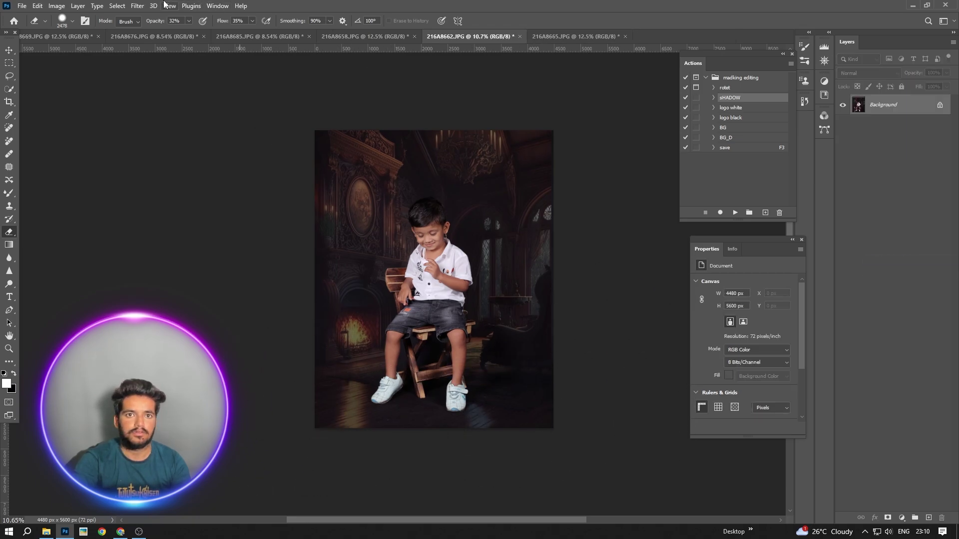
click(138, 6)
click(137, 6)
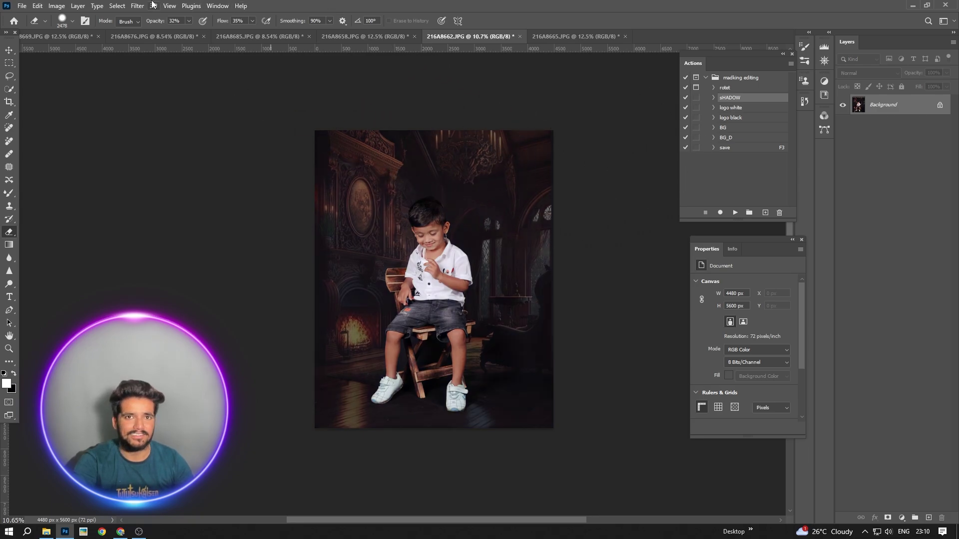
click(137, 6)
click(166, 70)
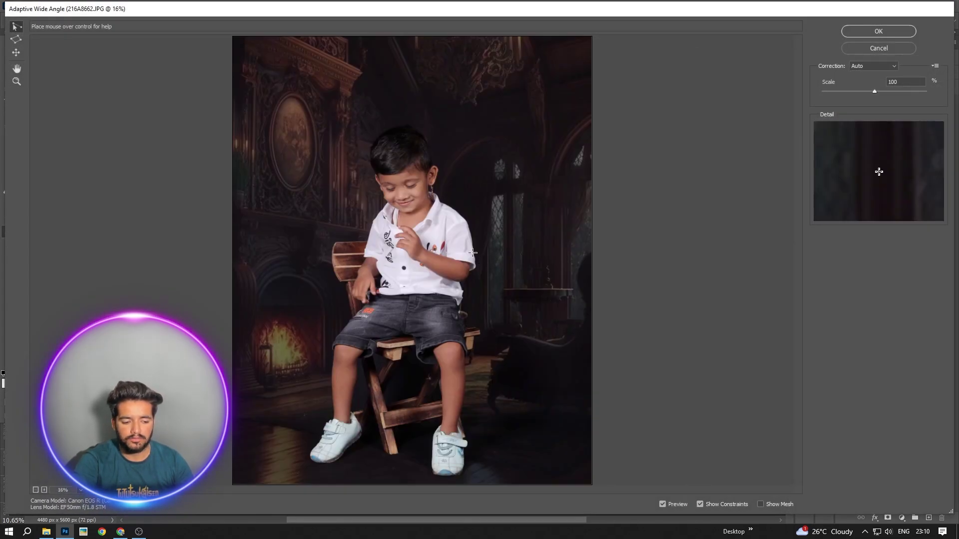
click(880, 49)
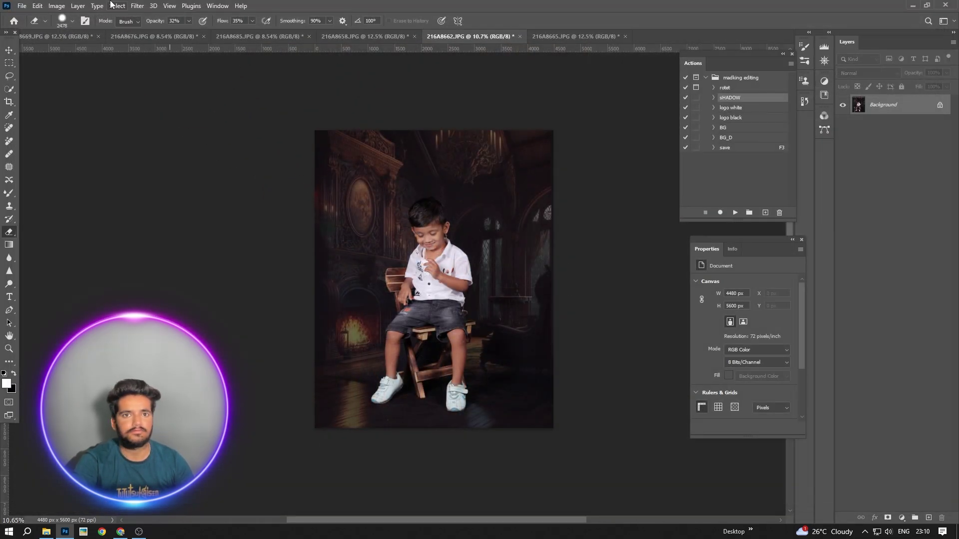
Apply the "bappa new" preset in the Camera Raw Filter and show the before and after views side by side.
click(138, 6)
click(165, 80)
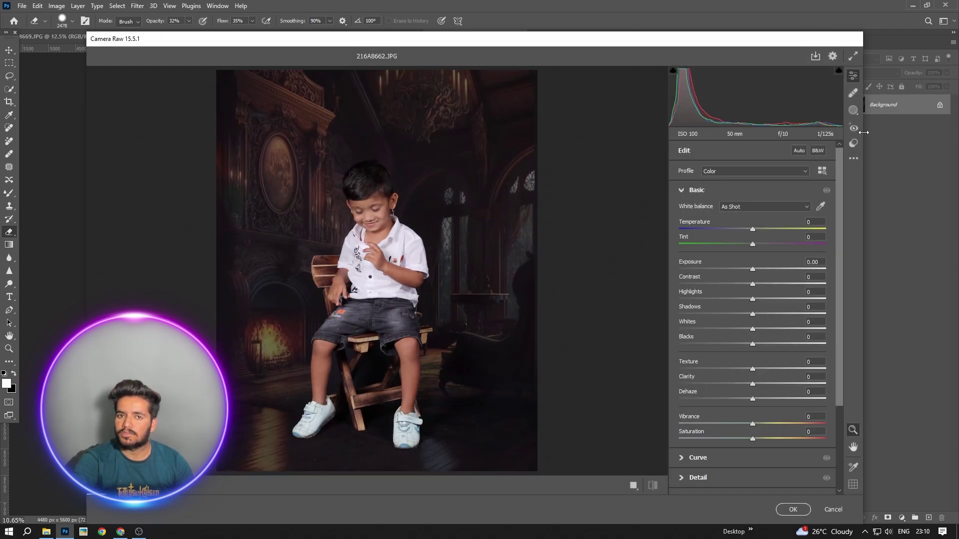
click(853, 143)
click(730, 214)
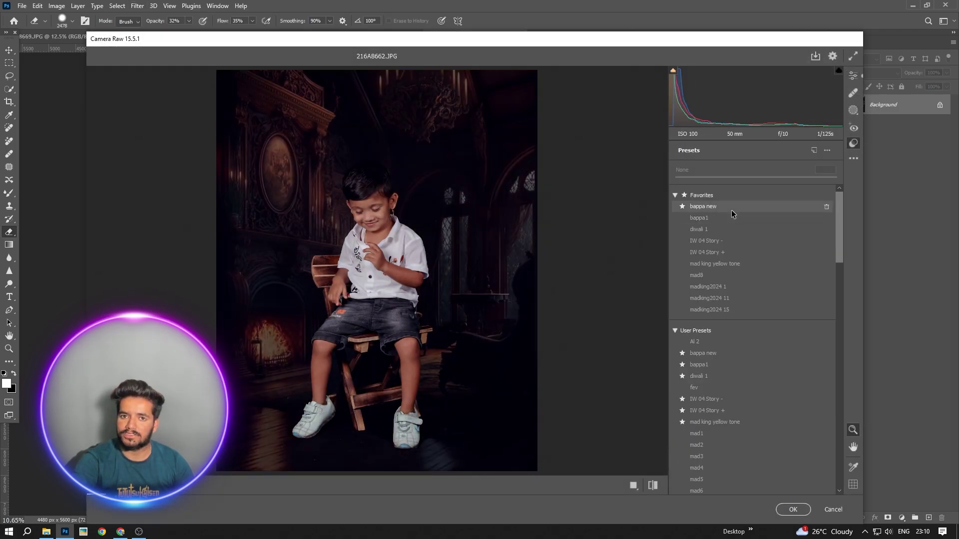
click(633, 486)
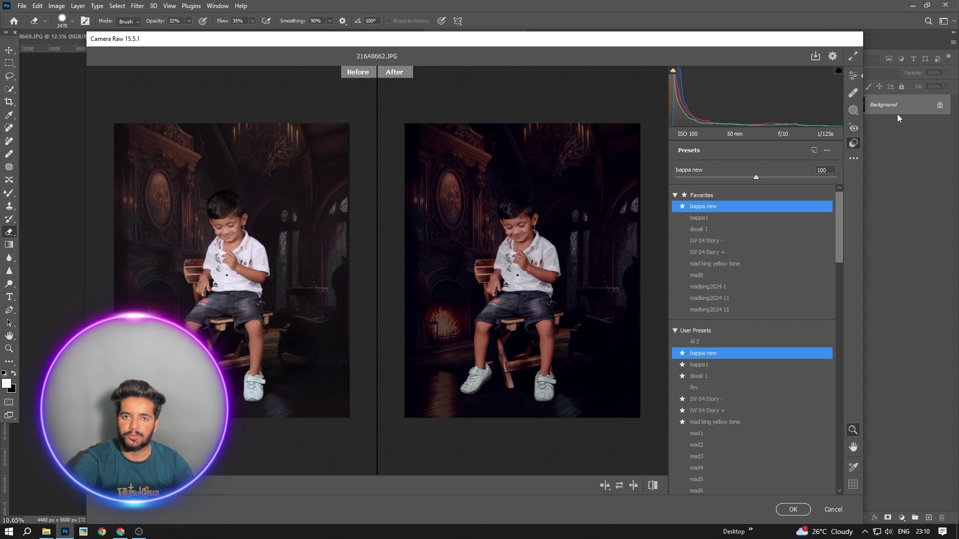
Set the photo's Contrast to +10, Highlights to 0 and Blacks to -1 in the Camera Raw basic adjustments.
click(853, 77)
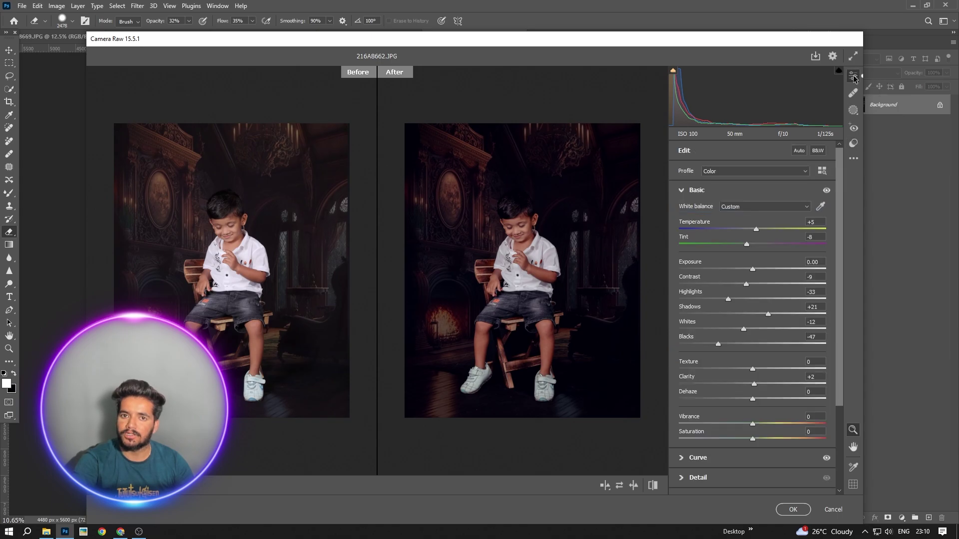
click(756, 300)
click(749, 344)
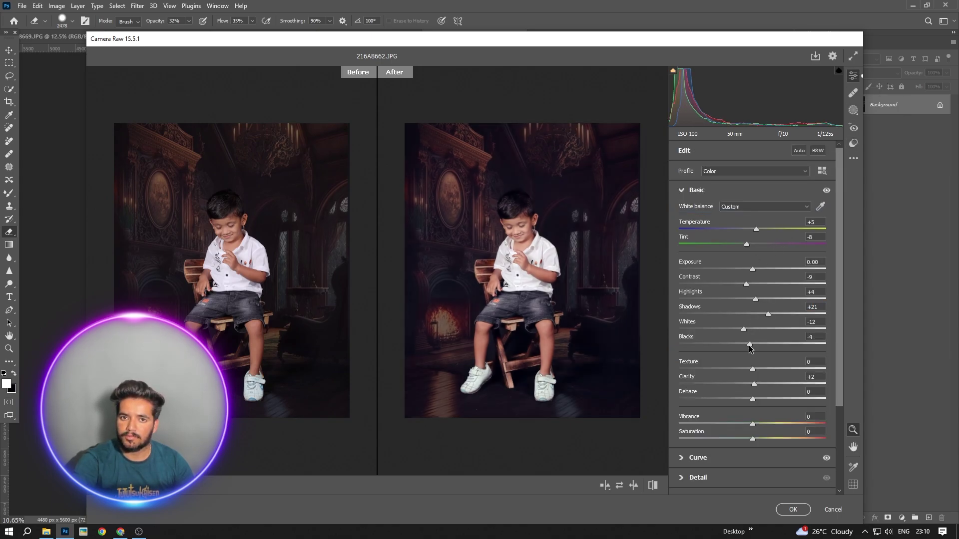
click(760, 283)
click(752, 299)
In the Color Mixer, set the saturation of Yellows to -7, Greens to +20, Aquas to +16 and Blues to +33, and apply the filter.
scroll(730, 374, down, 2)
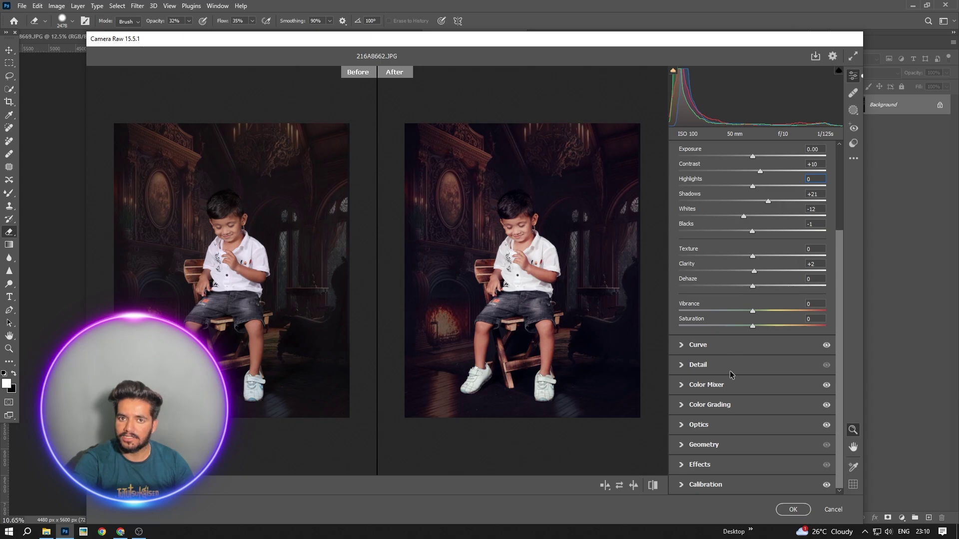
click(706, 385)
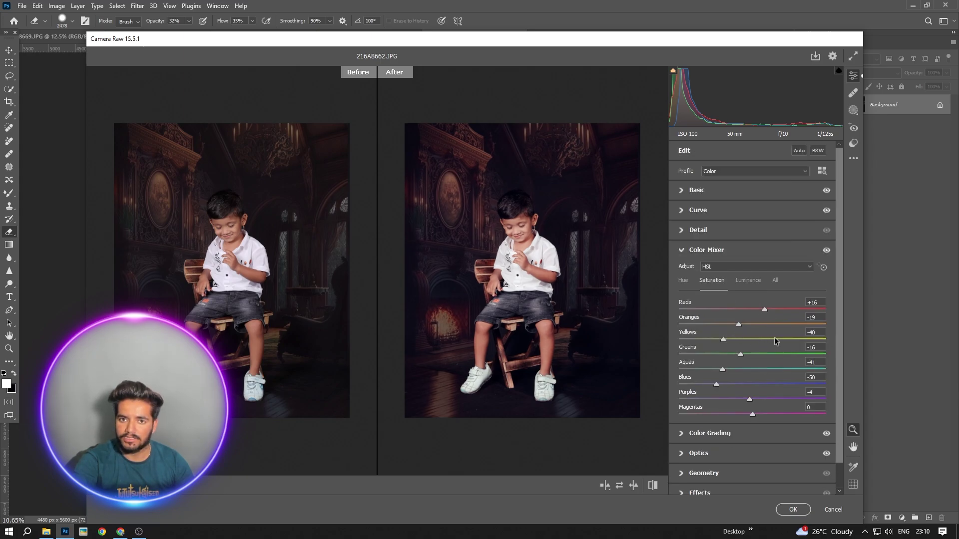
click(767, 354)
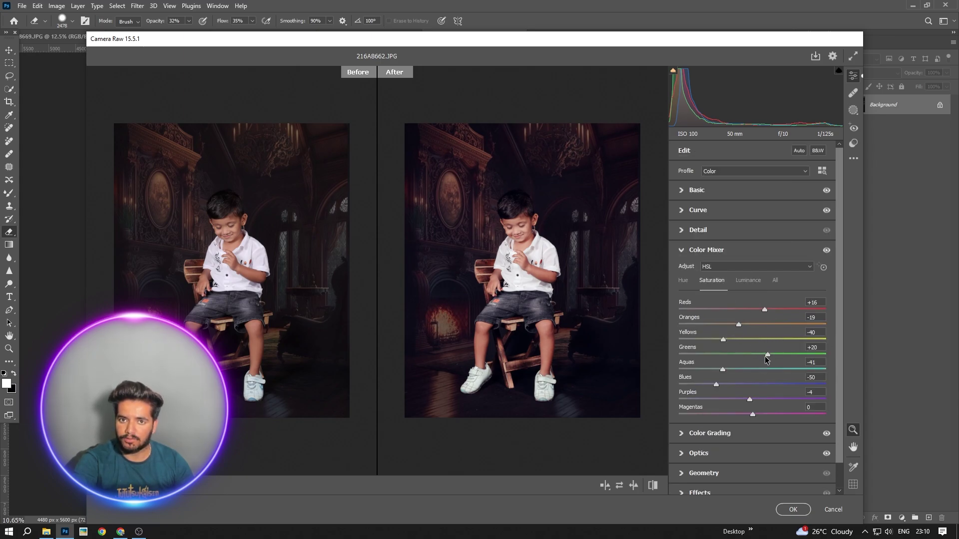
click(757, 385)
click(793, 509)
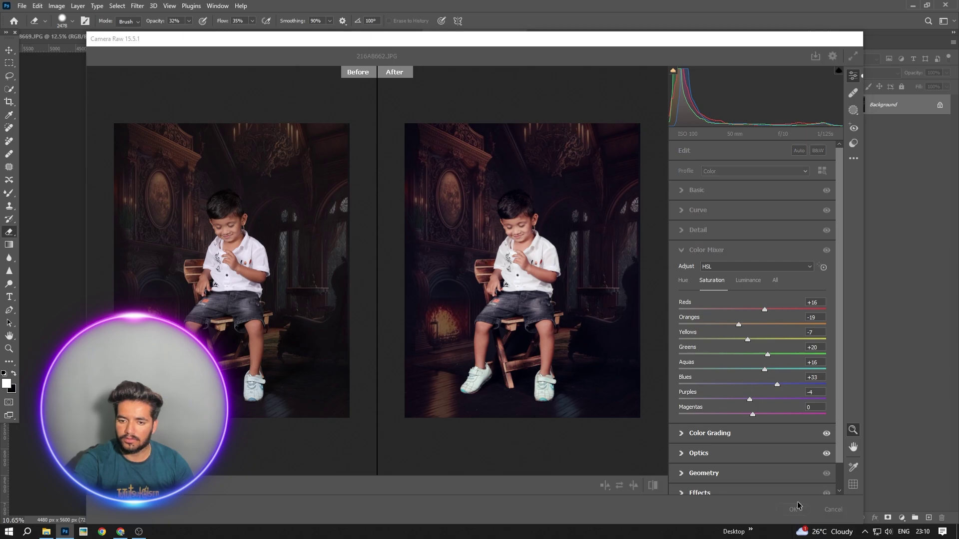
Add a Selective Color adjustment with Yellow at +11% for the Blacks, and merge it into the photo.
click(901, 522)
click(894, 517)
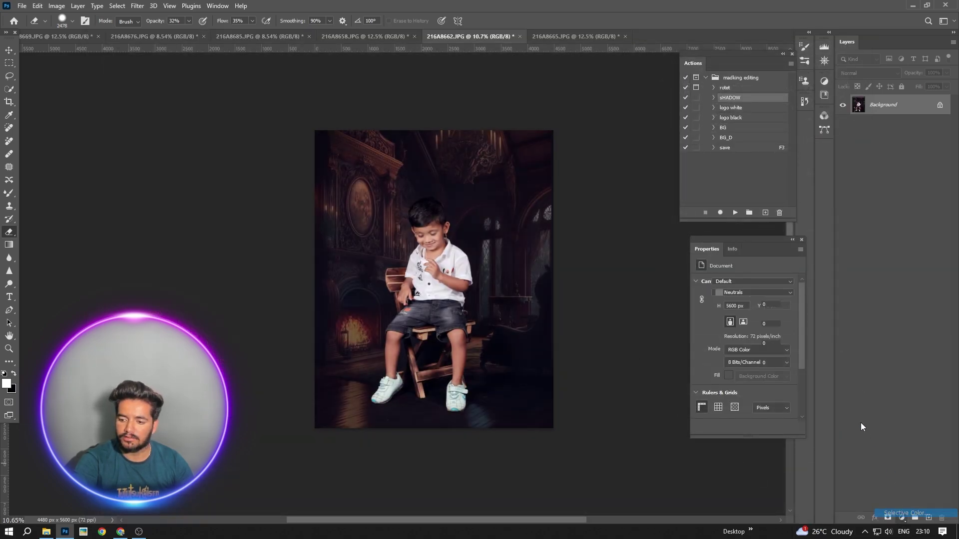
click(755, 293)
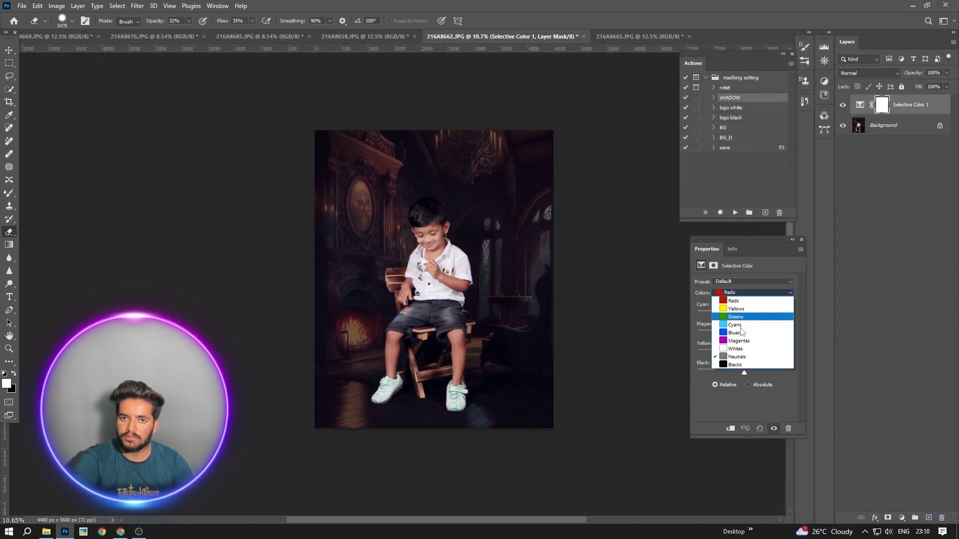
click(746, 364)
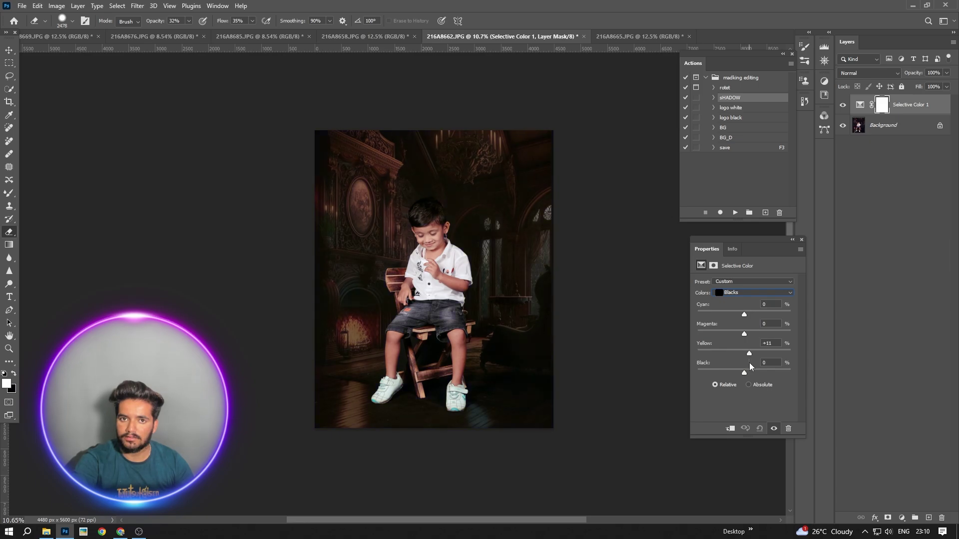
right_click(905, 132)
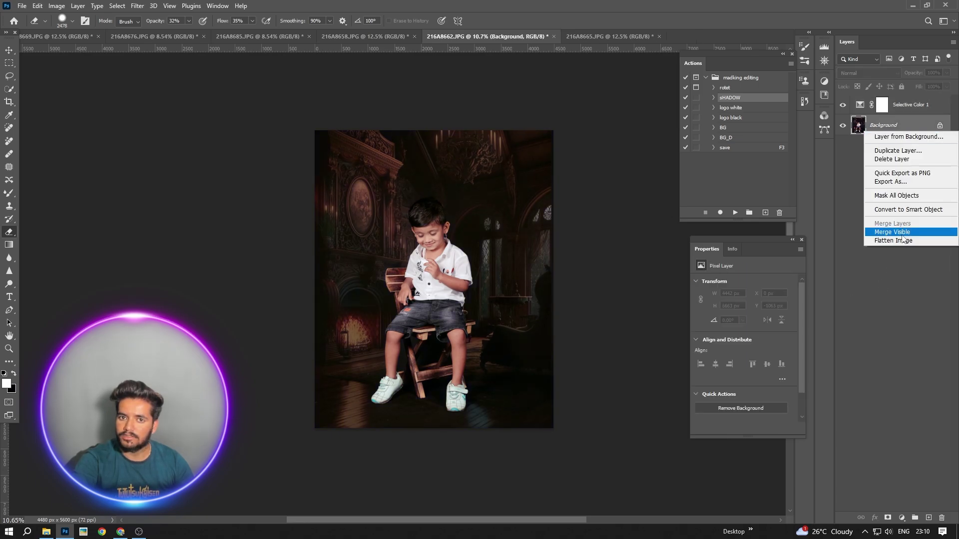
click(907, 237)
Add a new empty layer, choose the Brush tool and set the foreground to a bright yellow (Lab 92, -5, 82).
click(929, 519)
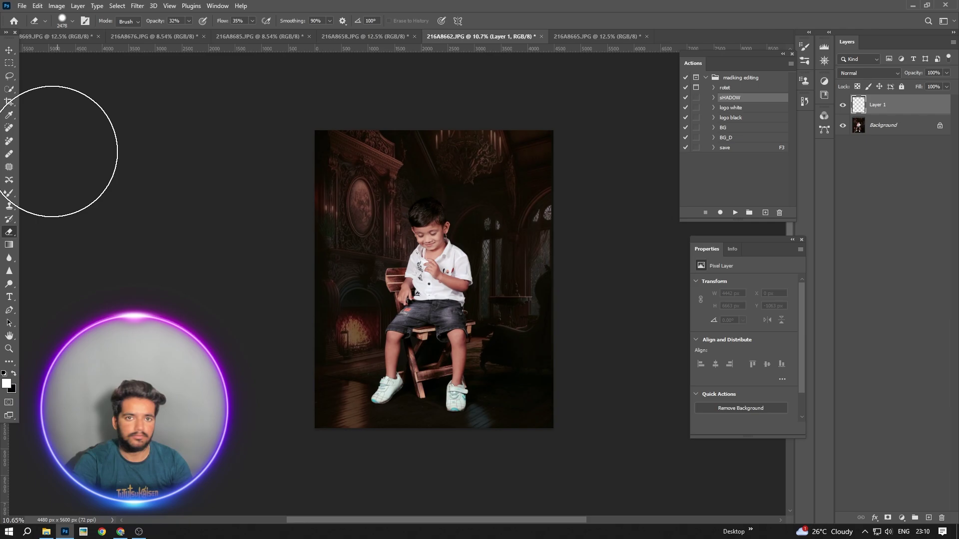
click(11, 194)
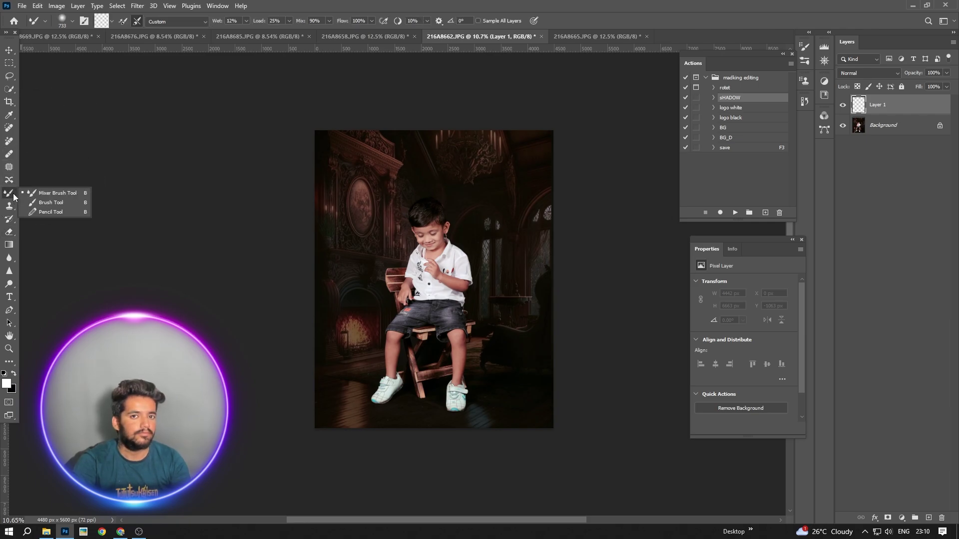
click(50, 211)
click(6, 383)
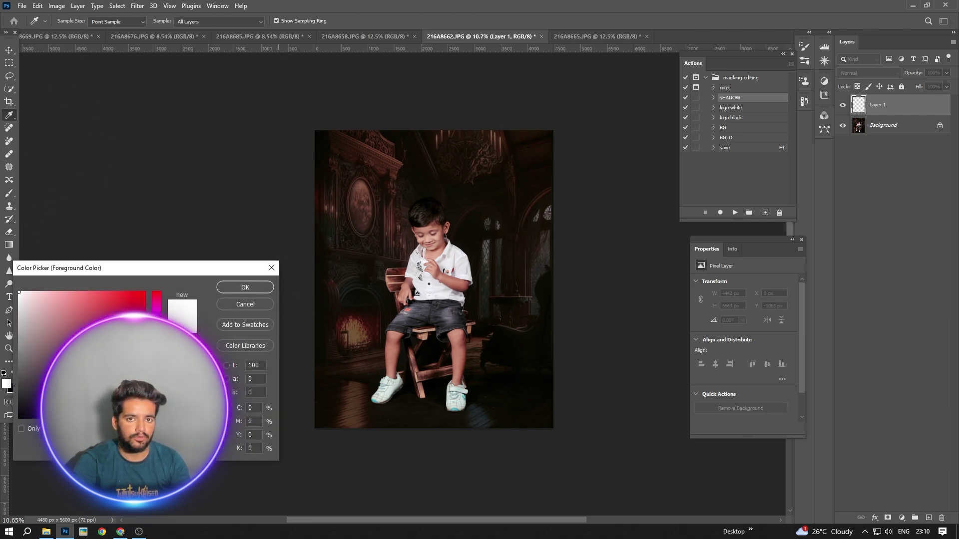
click(156, 393)
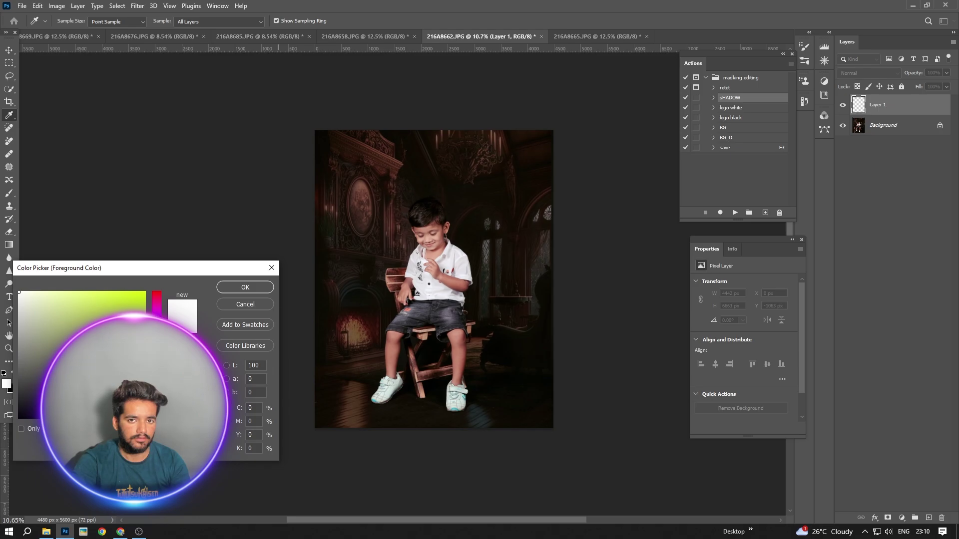
click(85, 291)
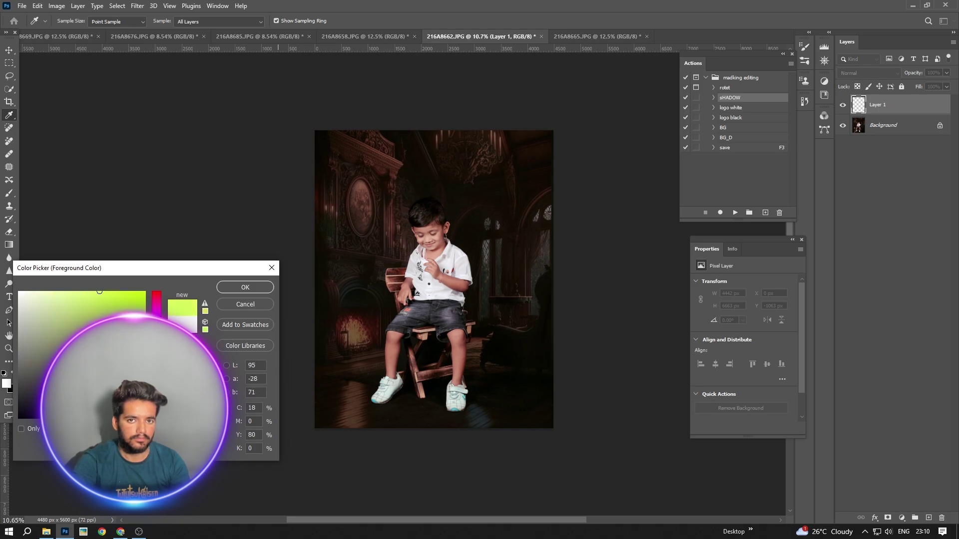
drag(156, 393, 156, 400)
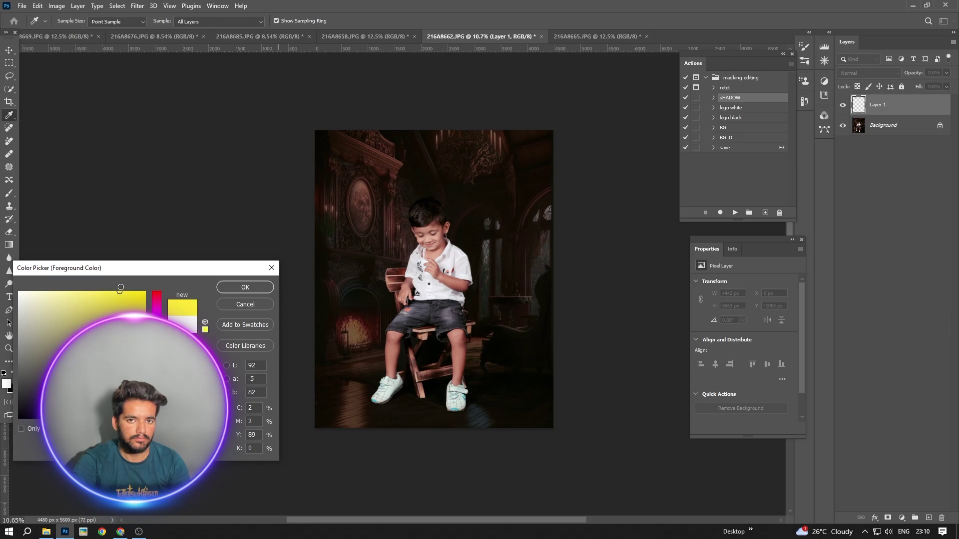
click(245, 288)
Paint a faint yellow glow over the hall with a large brush at 12% opacity, and merge it in Screen blend mode.
key(b)
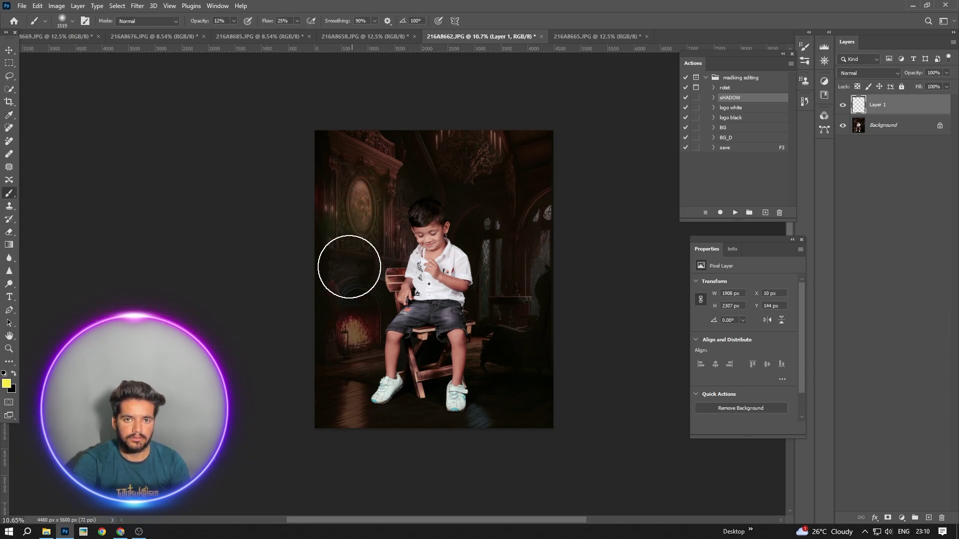
mouse_move(347, 317)
mouse_down()
mouse_move(363, 166)
mouse_move(454, 138)
mouse_move(544, 245)
mouse_move(534, 301)
mouse_up()
click(888, 73)
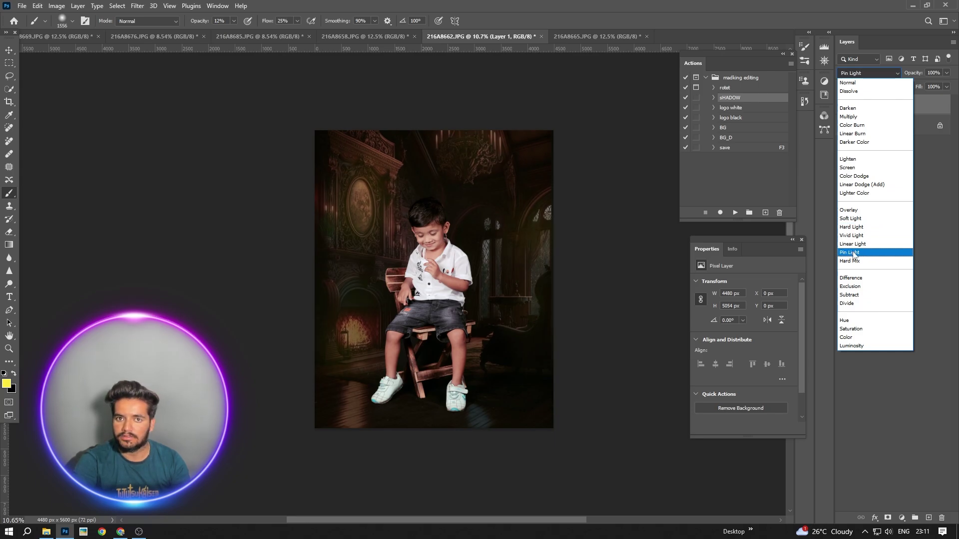
click(860, 168)
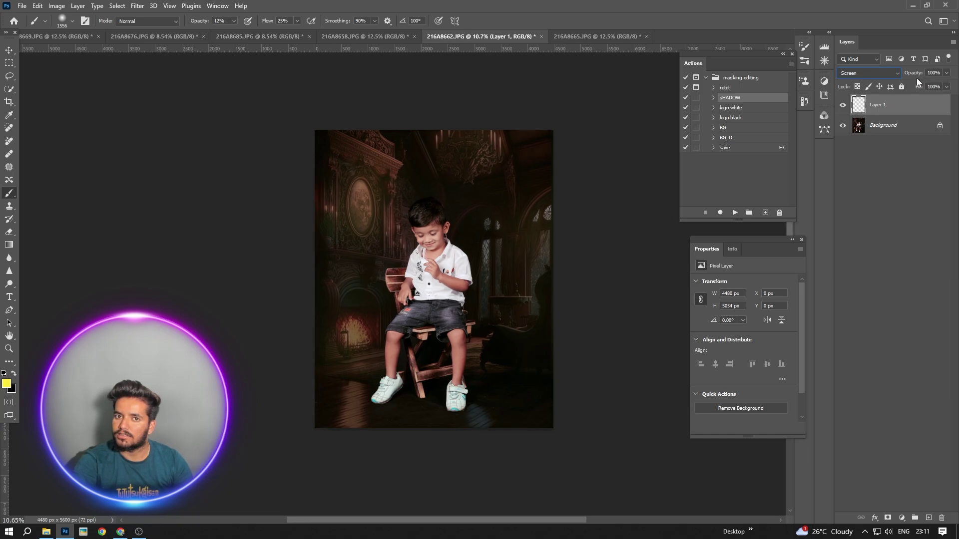
right_click(852, 117)
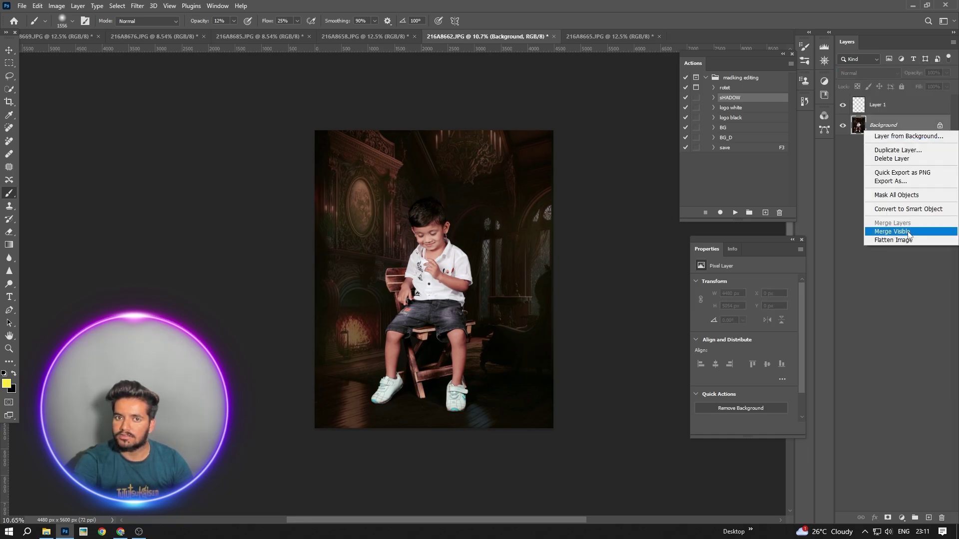
click(882, 233)
Run the "logo white" action, flatten the image, and save and close the photo with the "save" action.
click(734, 108)
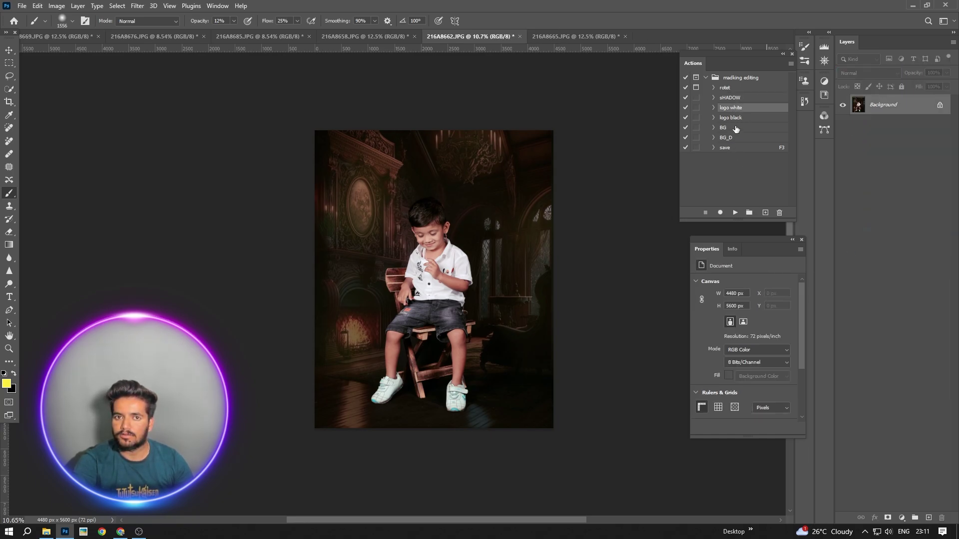
click(736, 212)
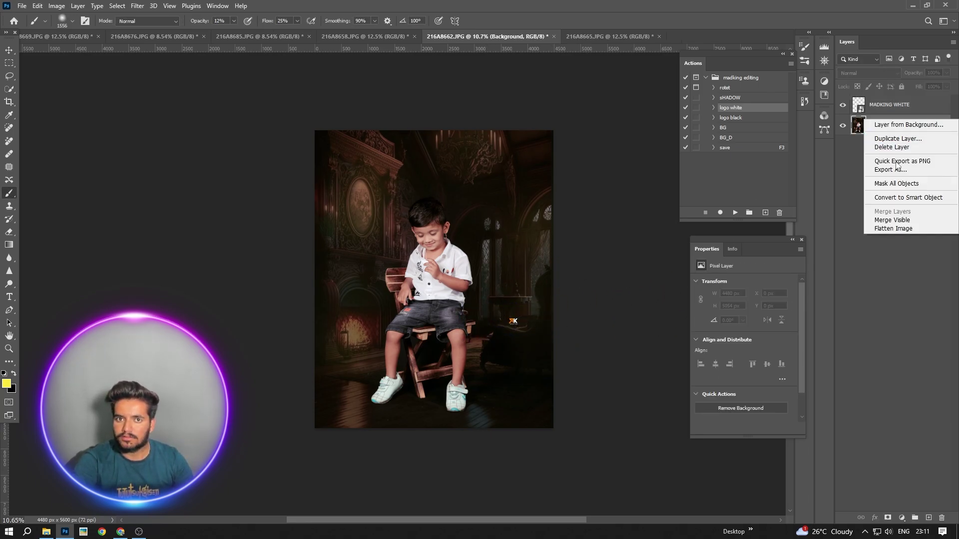
click(893, 228)
click(729, 148)
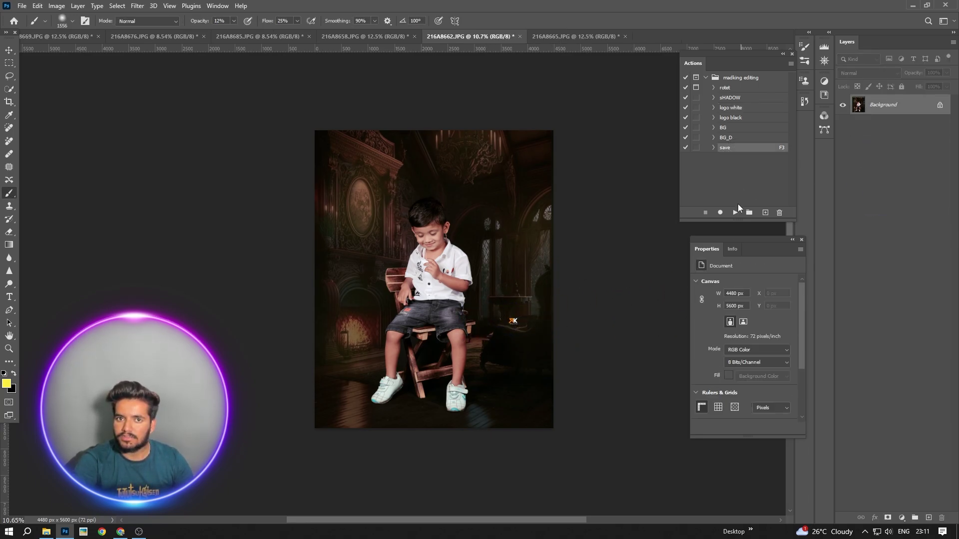
click(520, 36)
Switch to the seated boy's photo 8669.JPG and smooth the black backdrop with the Mixer Brush at 1597 px, undoing the yellow stroke.
click(344, 36)
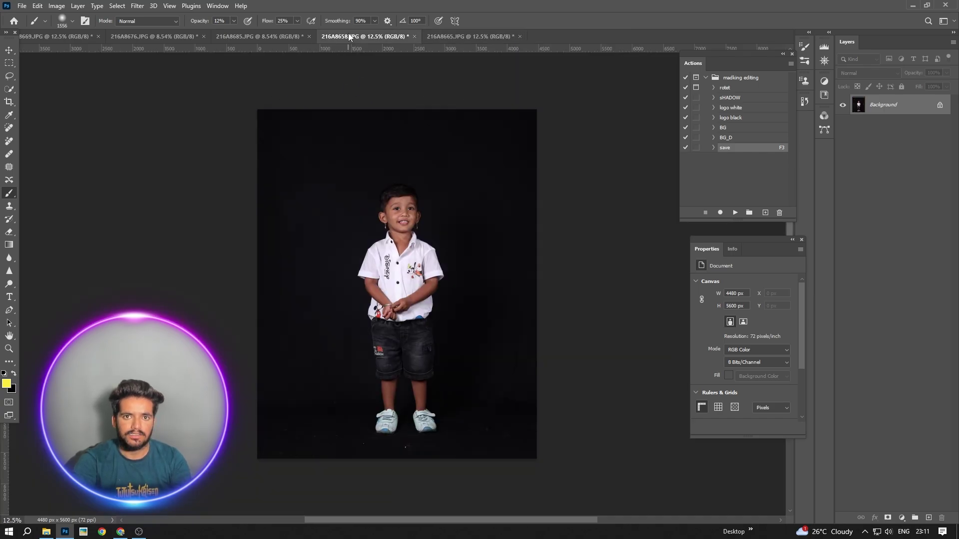
click(264, 37)
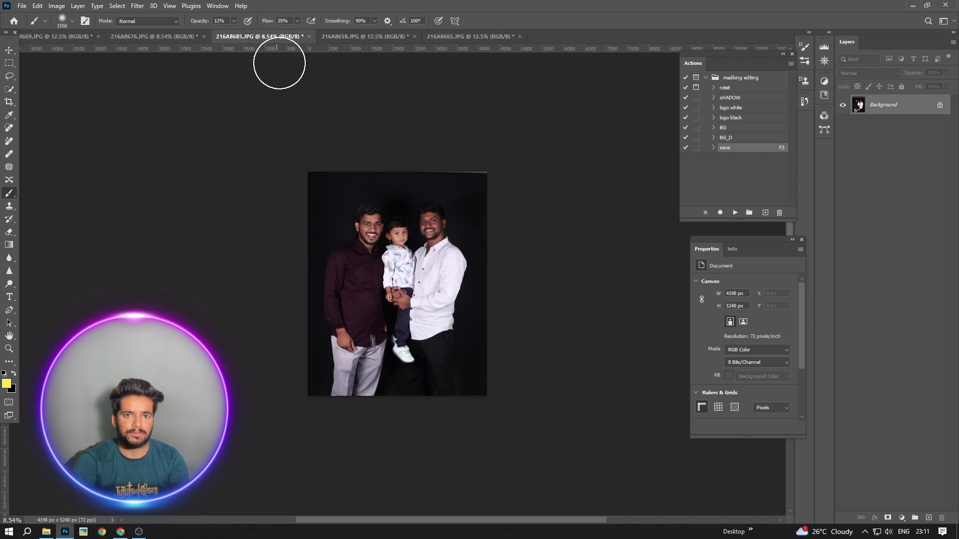
click(155, 36)
click(81, 40)
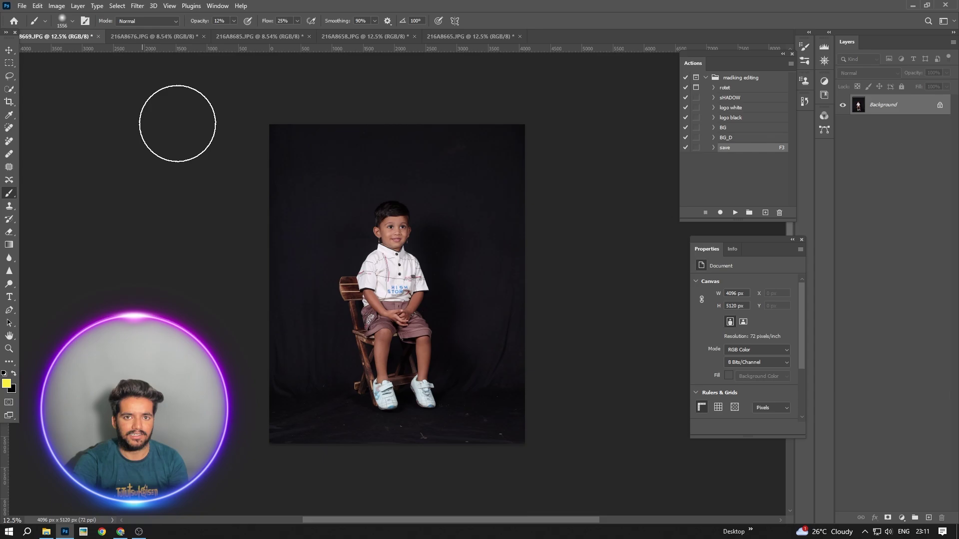
right_click(9, 193)
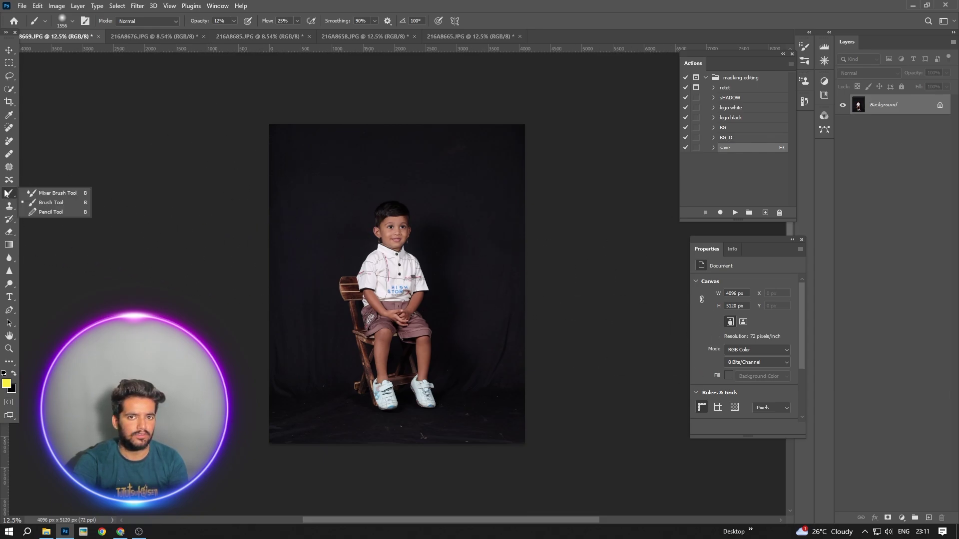
click(48, 213)
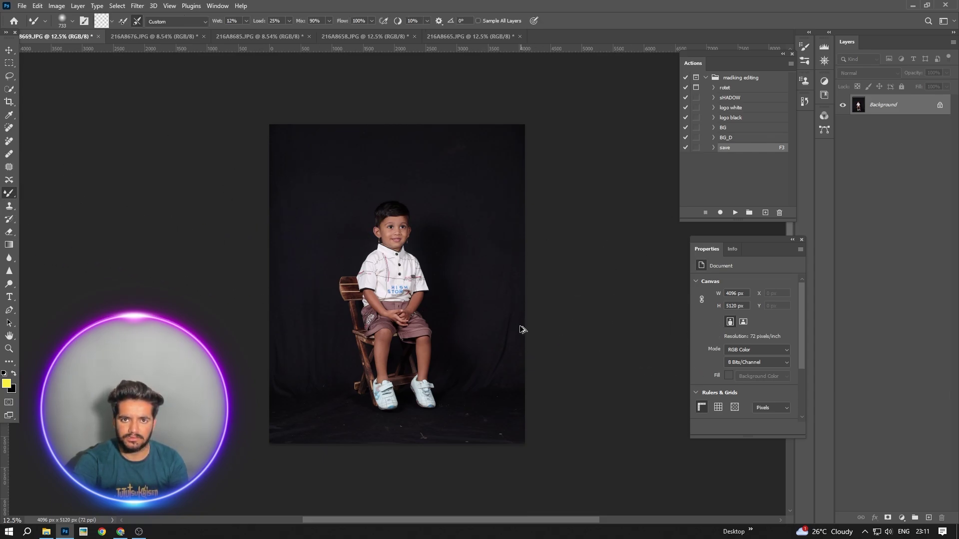
mouse_move(507, 388)
mouse_down()
mouse_move(512, 302)
mouse_move(525, 290)
mouse_move(506, 370)
mouse_move(550, 368)
mouse_up()
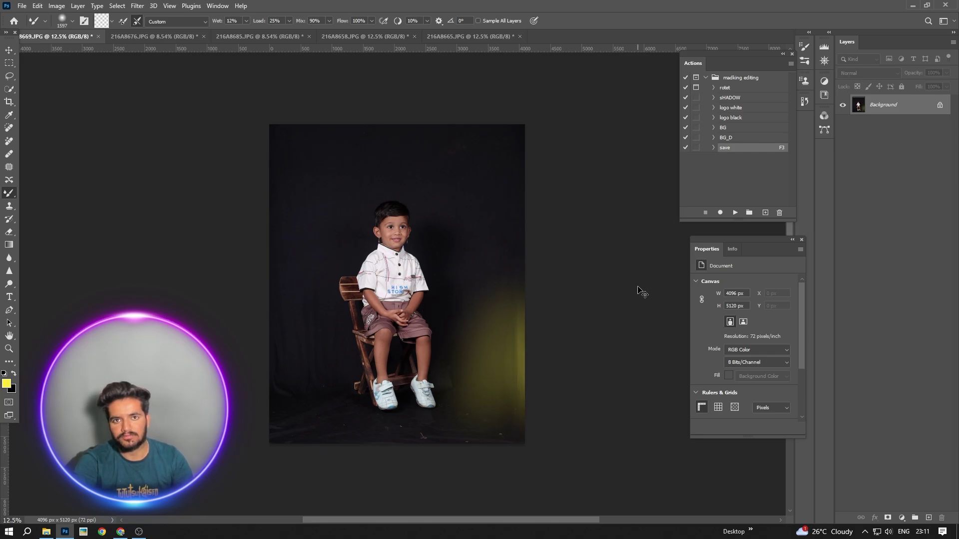
key(ctrl+z)
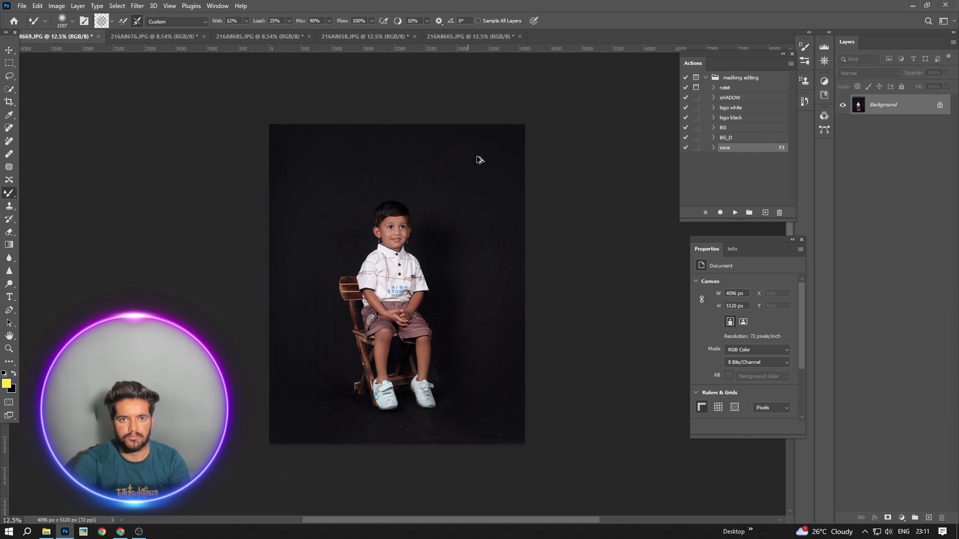
Smooth the skin on the seated boy's forehead using the Mixer Brush at about 95 px.
scroll(478, 158, down, 2)
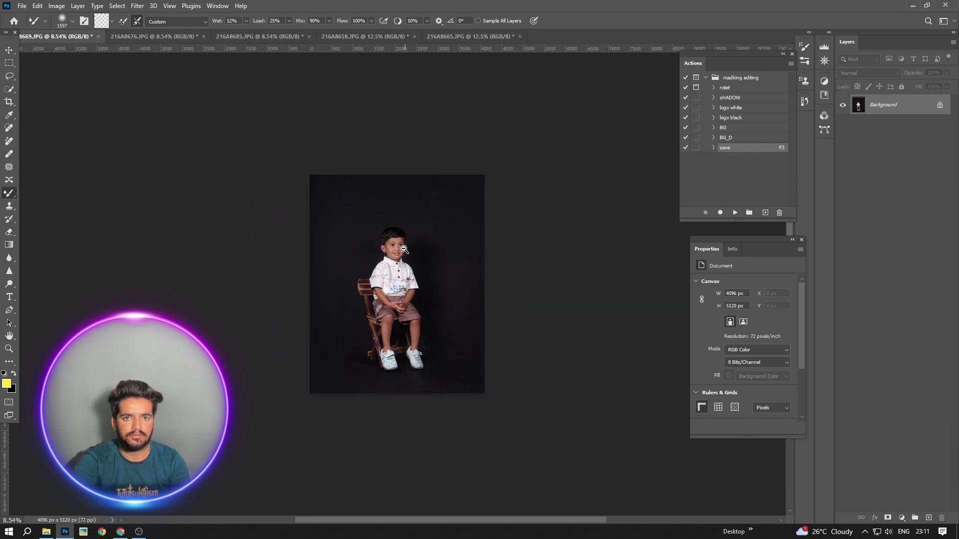
scroll(403, 249, up, 15)
mouse_move(404, 249)
mouse_down()
mouse_move(369, 187)
mouse_move(437, 104)
mouse_move(422, 106)
mouse_up()
scroll(381, 197, up, 5)
drag(354, 212, 233, 220)
drag(307, 206, 357, 203)
scroll(334, 208, down, 3)
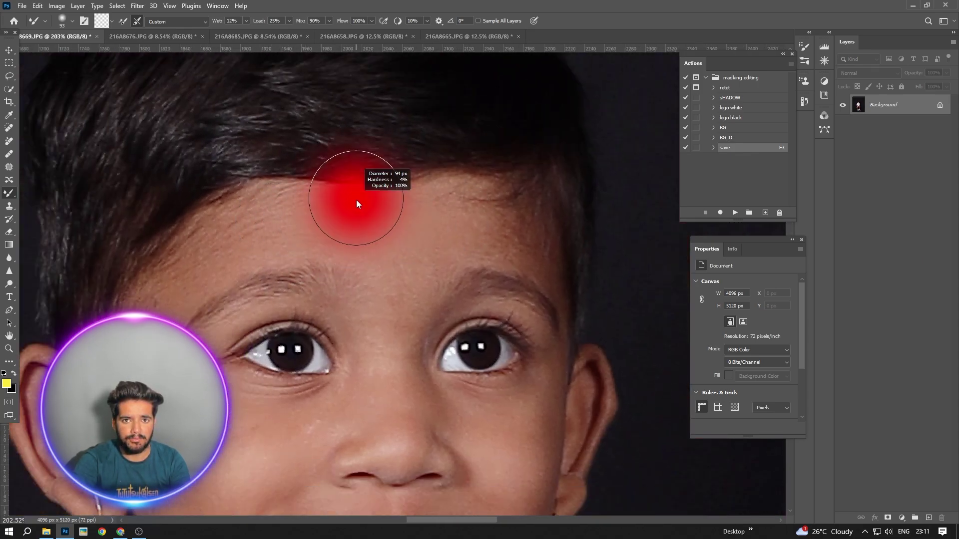
scroll(254, 230, down, 2)
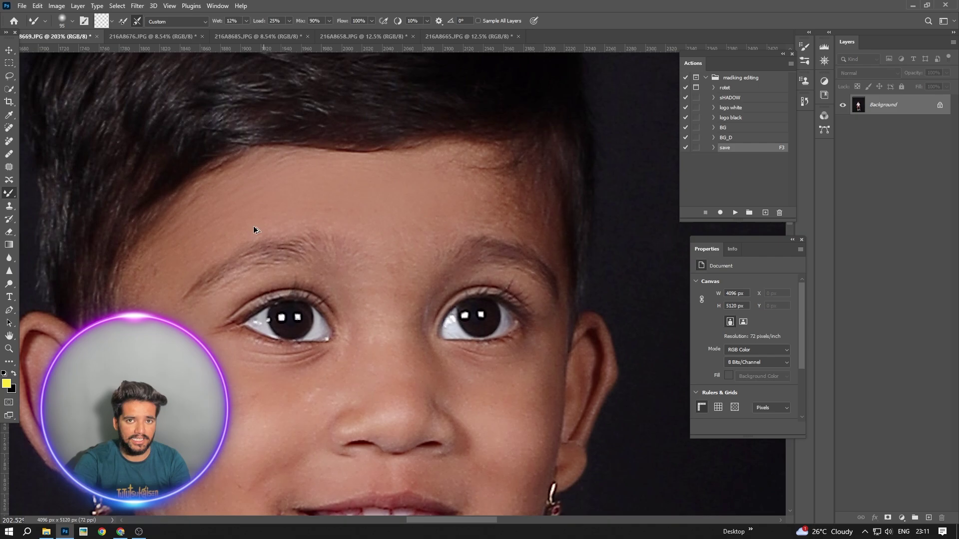
Smooth the skin on the boy's cheeks, nose and around the mouth using the Mixer Brush at about 89 px.
scroll(254, 230, down, 2)
scroll(329, 330, down, 1)
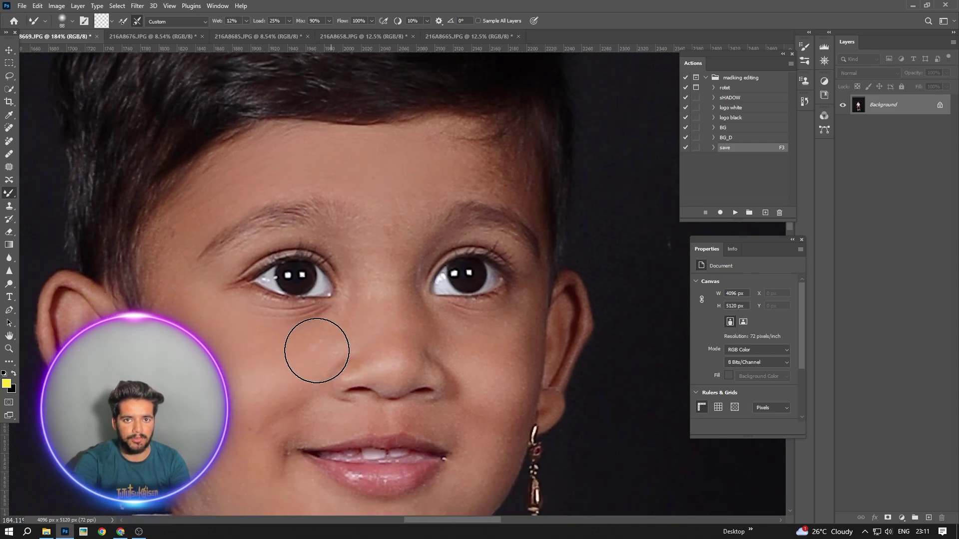
scroll(242, 369, down, 2)
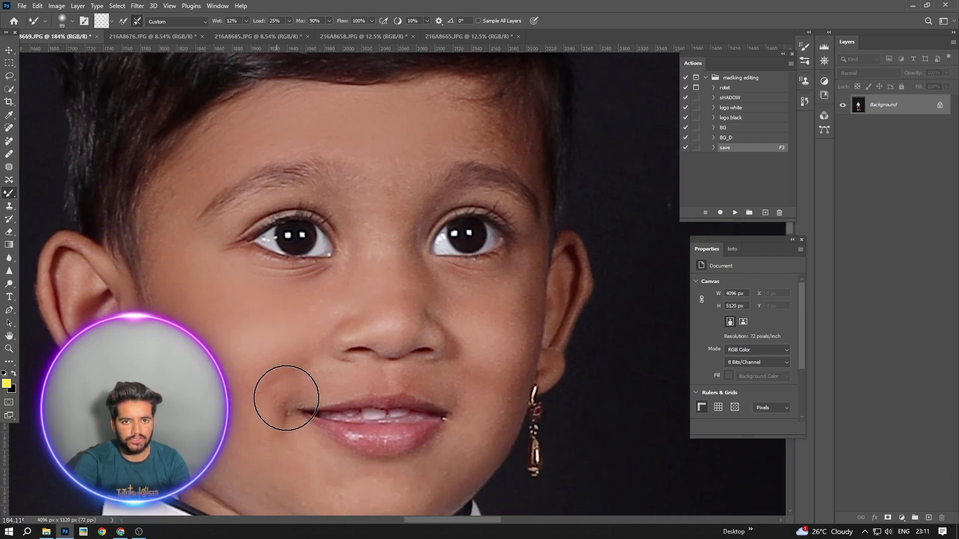
scroll(286, 398, down, 1)
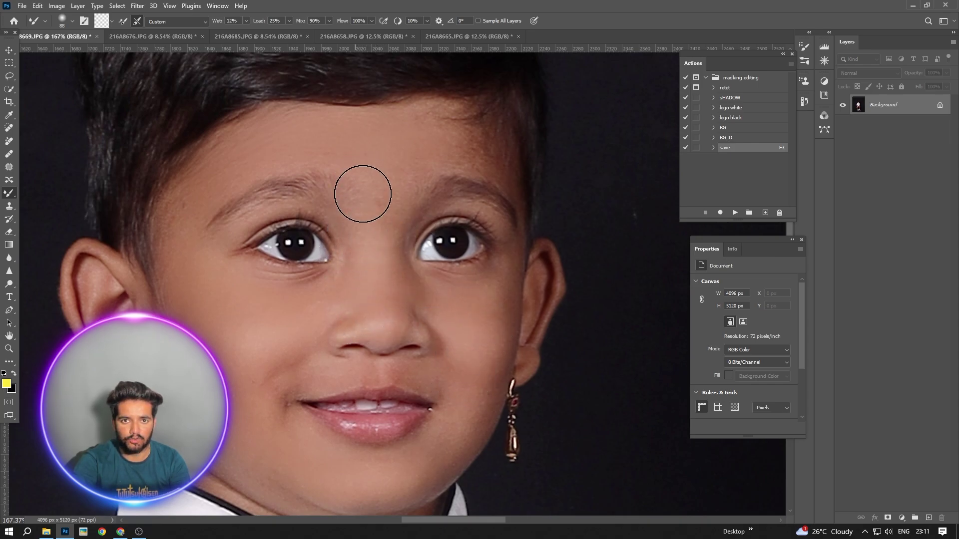
scroll(372, 335, down, 1)
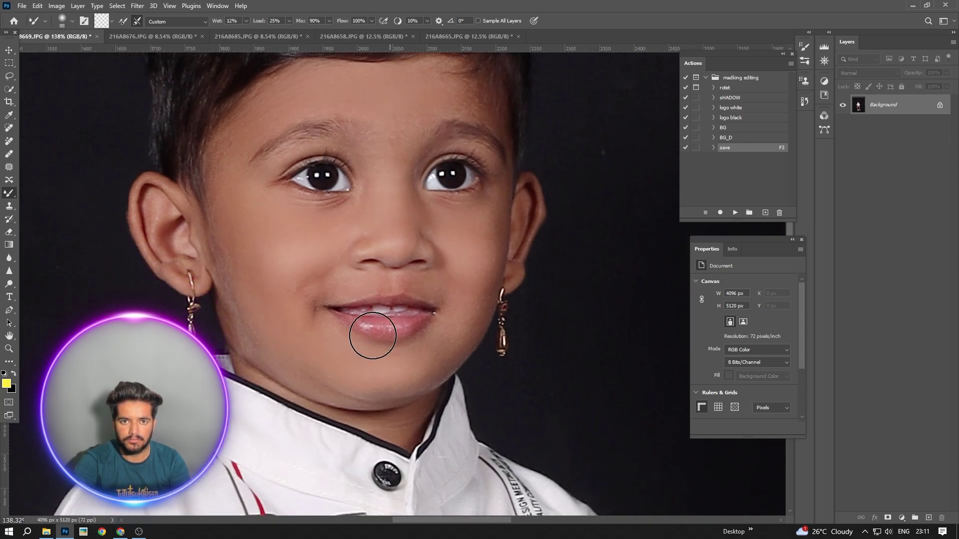
Smooth the skin on the seated boy's legs using the Mixer Brush at about 172 px.
scroll(249, 315, down, 10)
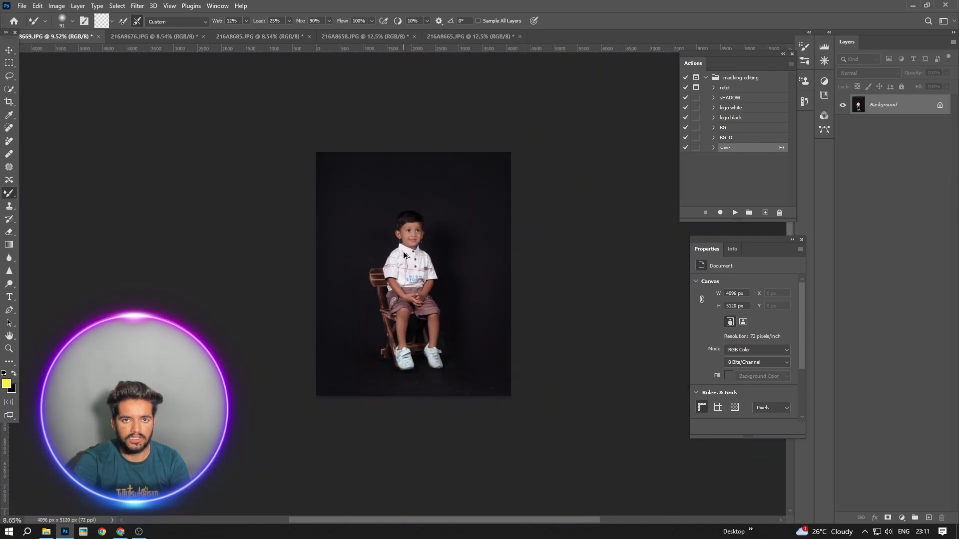
scroll(380, 300, up, 4)
scroll(415, 343, down, 1)
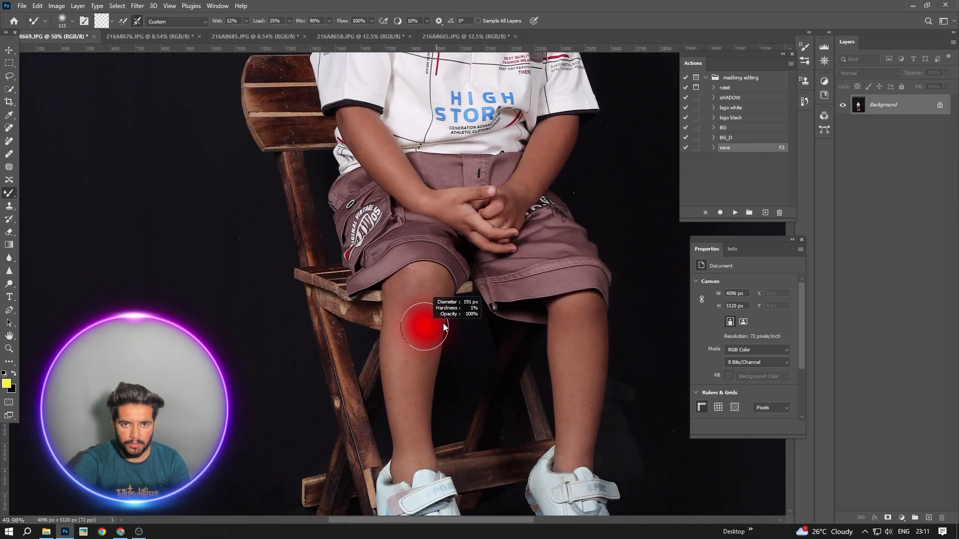
mouse_move(419, 365)
mouse_down()
mouse_move(405, 336)
mouse_move(410, 381)
mouse_move(421, 300)
mouse_move(403, 349)
mouse_move(412, 416)
mouse_up()
scroll(547, 200, up, 3)
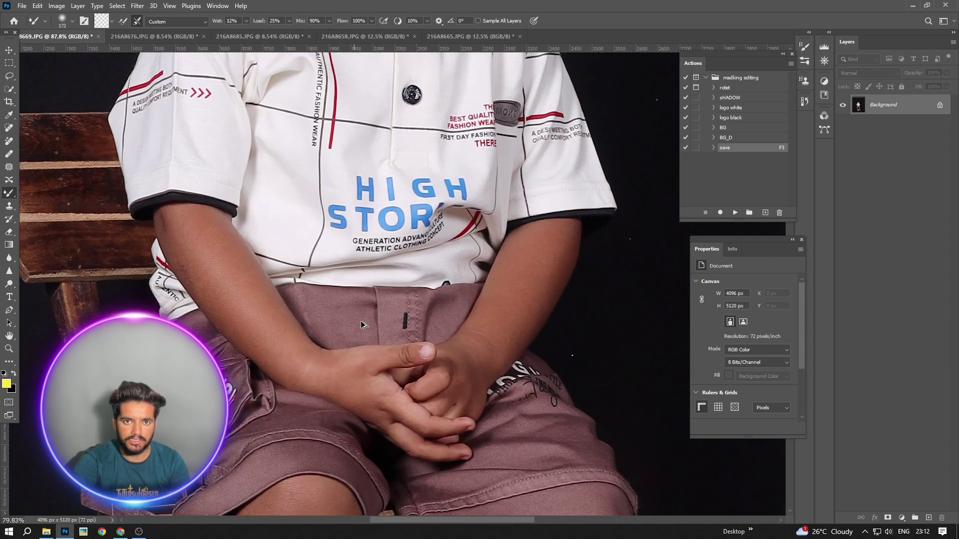
Start a Camera Raw Filter grade on the seated boy's photo with Contrast +12, Highlights +13, Blacks -7 and Clarity +5.
scroll(396, 299, down, 5)
scroll(396, 300, down, 1)
click(138, 6)
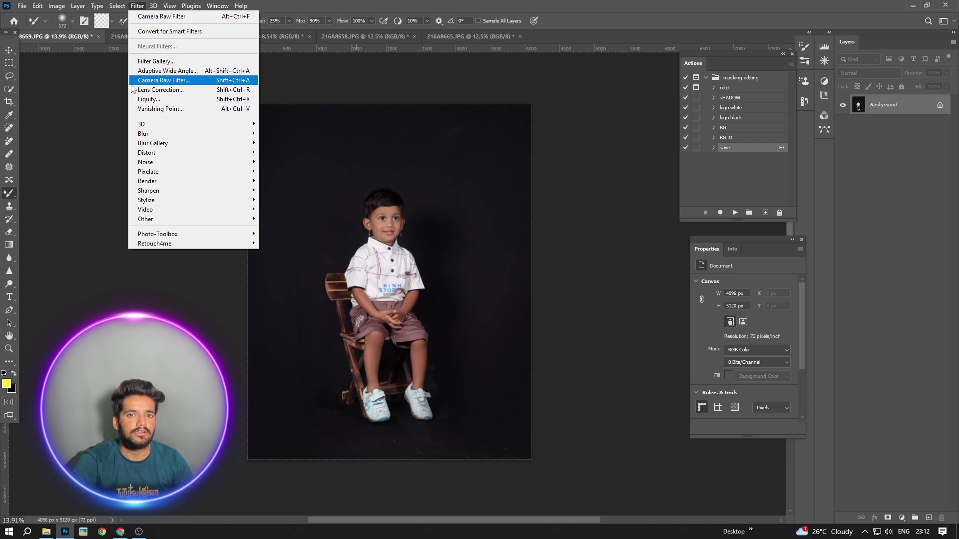
click(143, 81)
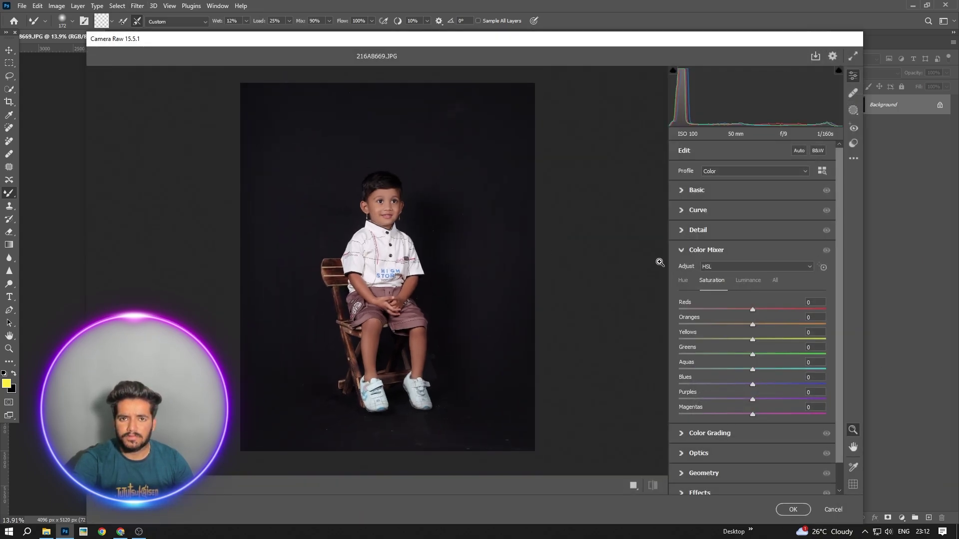
click(704, 194)
drag(753, 283, 761, 283)
drag(753, 299, 762, 299)
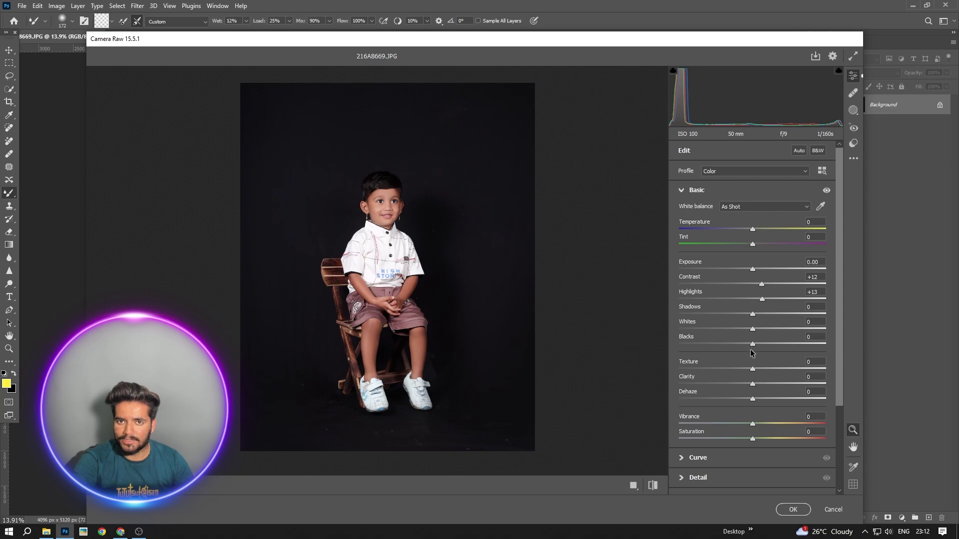
drag(748, 348, 747, 345)
Set the Camera Raw detail adjustments to Sharpening 15 and Noise Reduction 5.
scroll(757, 385, down, 3)
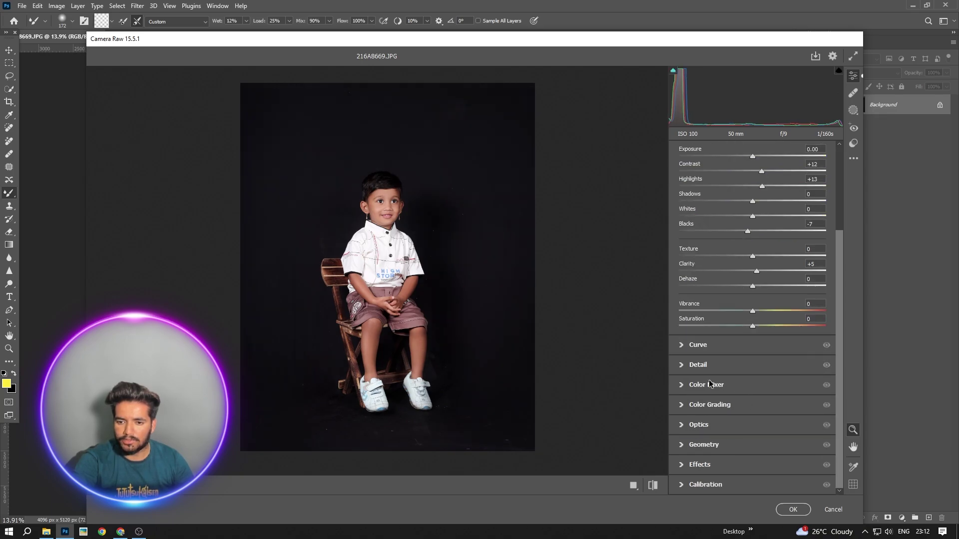
click(699, 364)
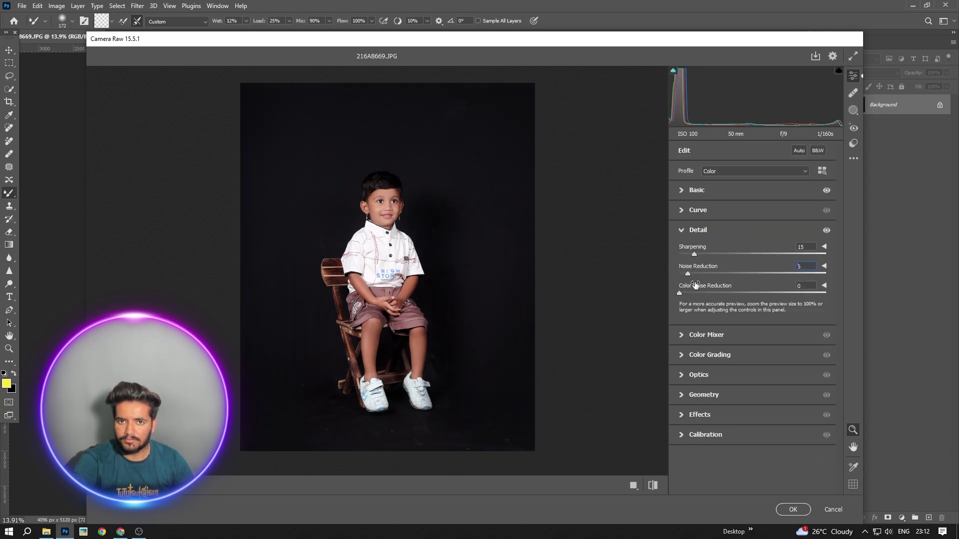
drag(695, 285, 696, 285)
Raise the Oranges luminance to +12 in the Color Mixer and apply the Camera Raw grade.
scroll(535, 288, down, 1)
click(740, 342)
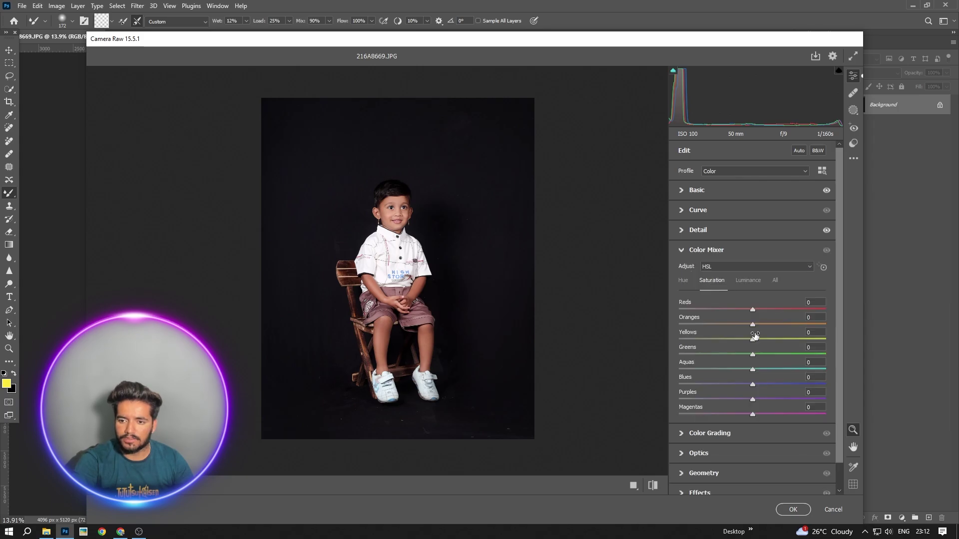
click(748, 281)
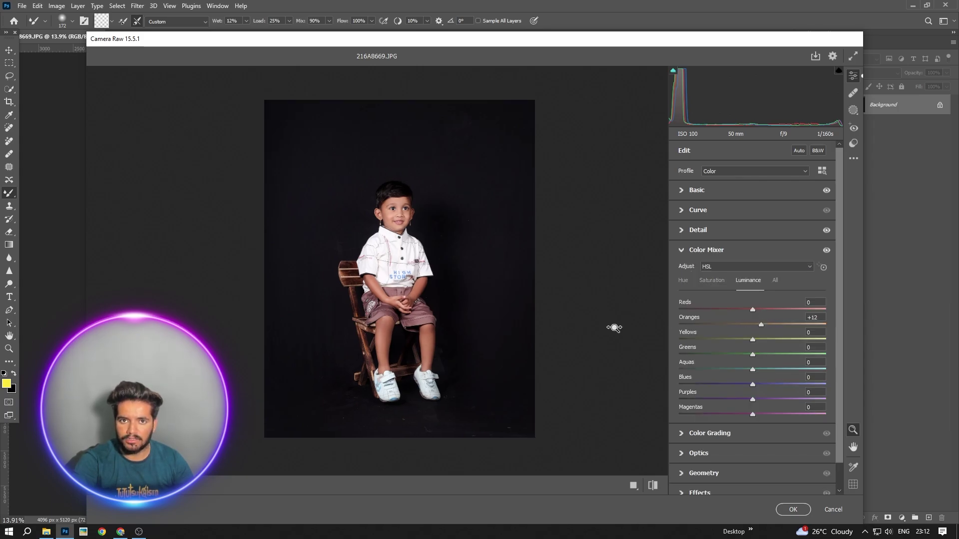
click(780, 510)
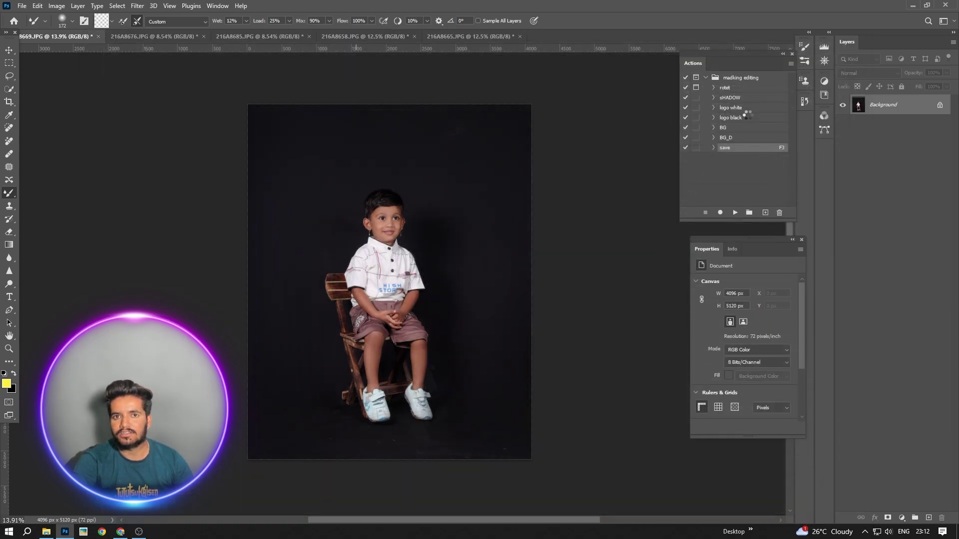
Run the "logo white" action and place the logo on the black backdrop just left of the wooden chair.
click(731, 108)
click(735, 213)
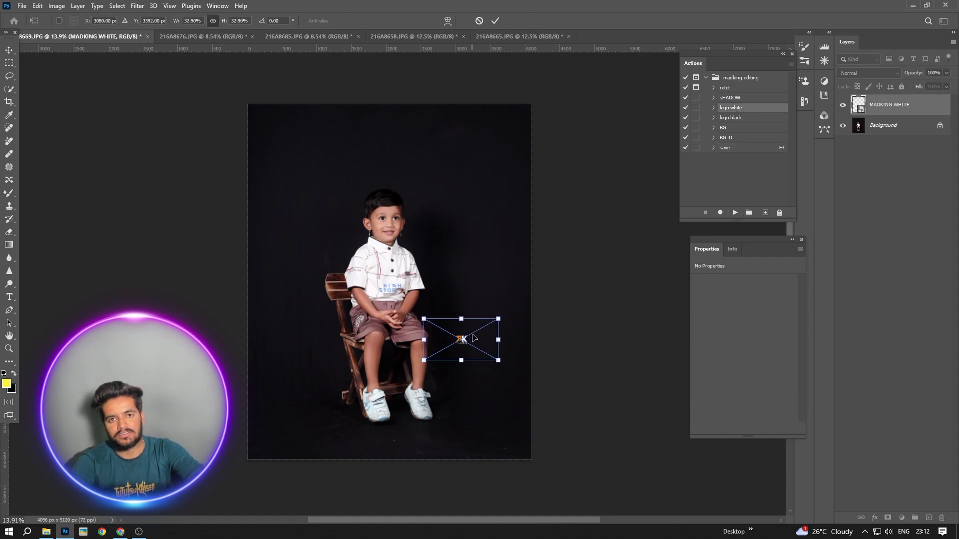
mouse_move(474, 338)
mouse_down()
mouse_move(328, 315)
mouse_move(319, 327)
mouse_up()
key(Return)
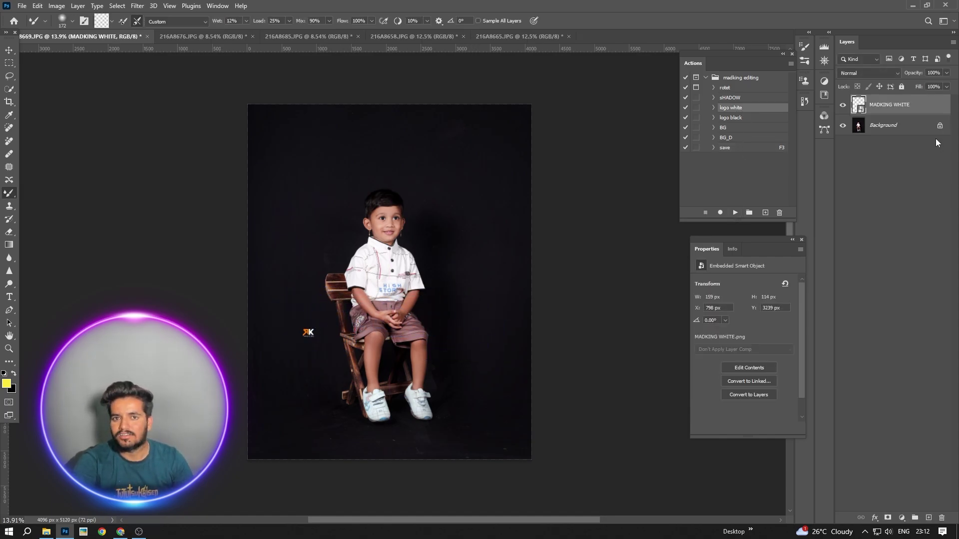
Flatten the image and save the seated boy's photo with the "save" action.
right_click(936, 117)
click(894, 238)
click(725, 138)
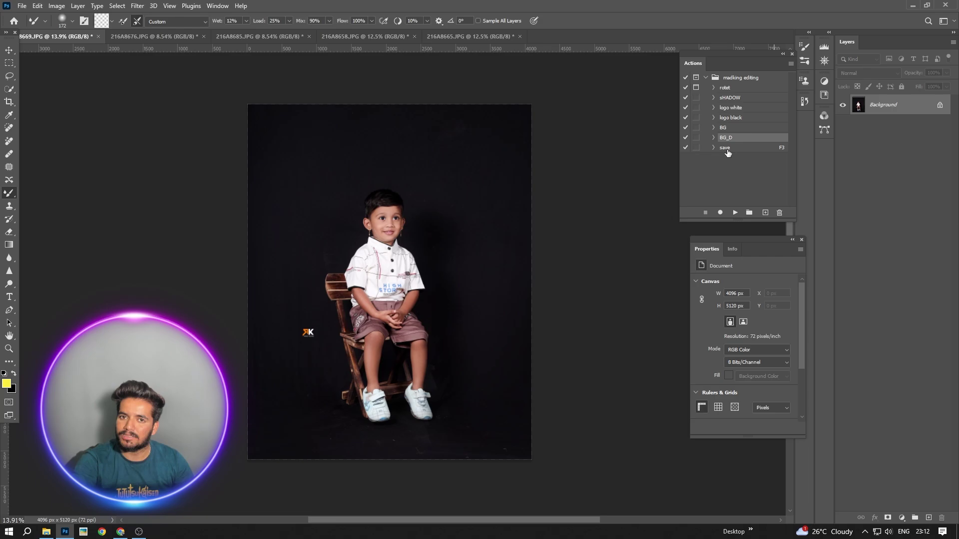
click(728, 150)
key(F3)
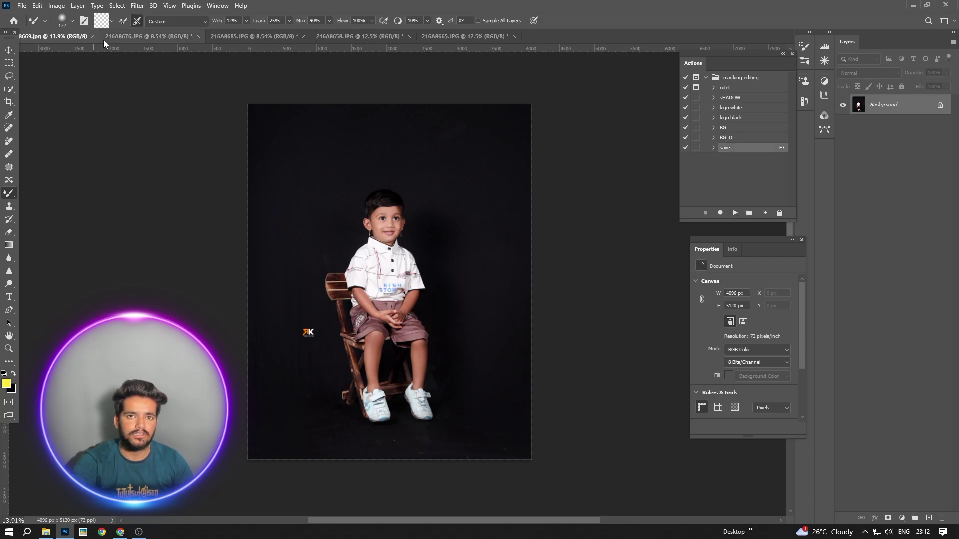
Minimize the Photoshop and File Explorer windows to reach the desktop.
click(913, 9)
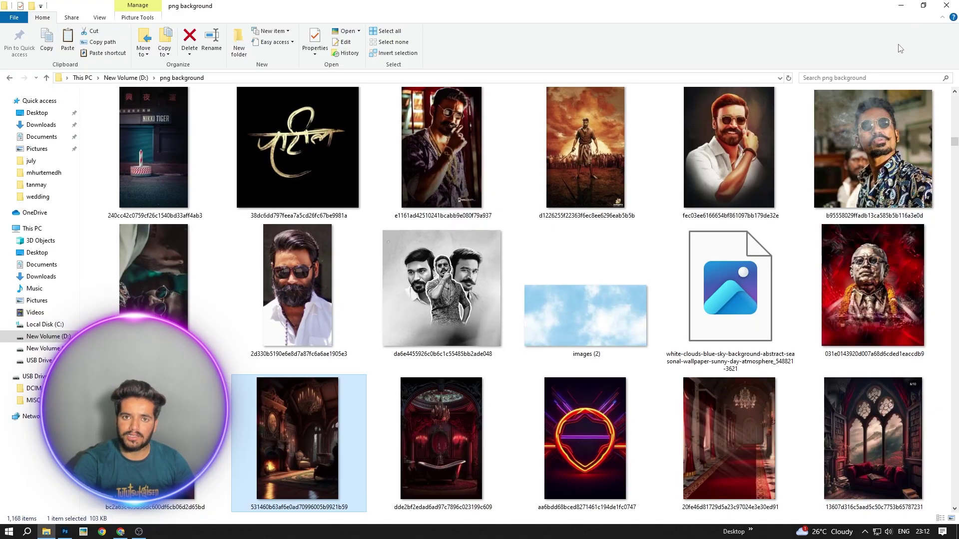
click(903, 11)
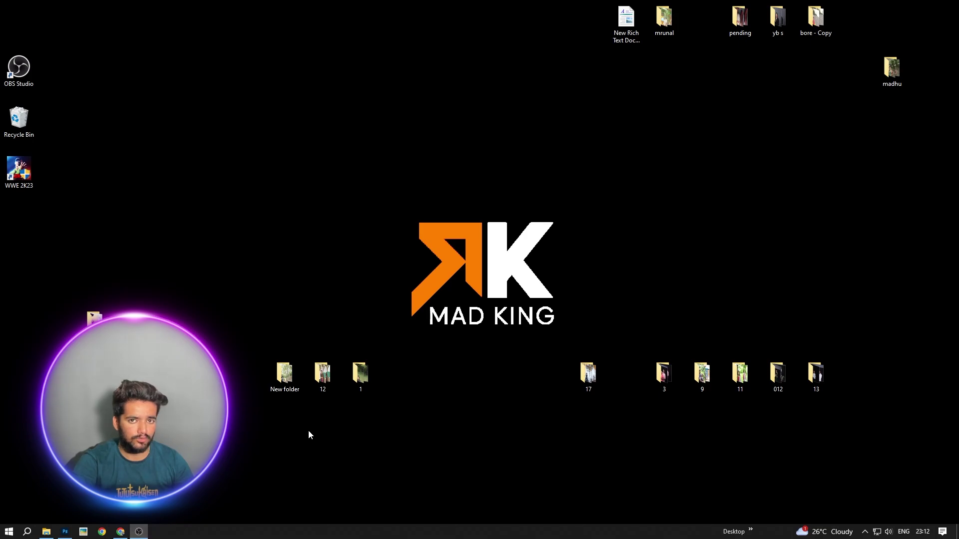